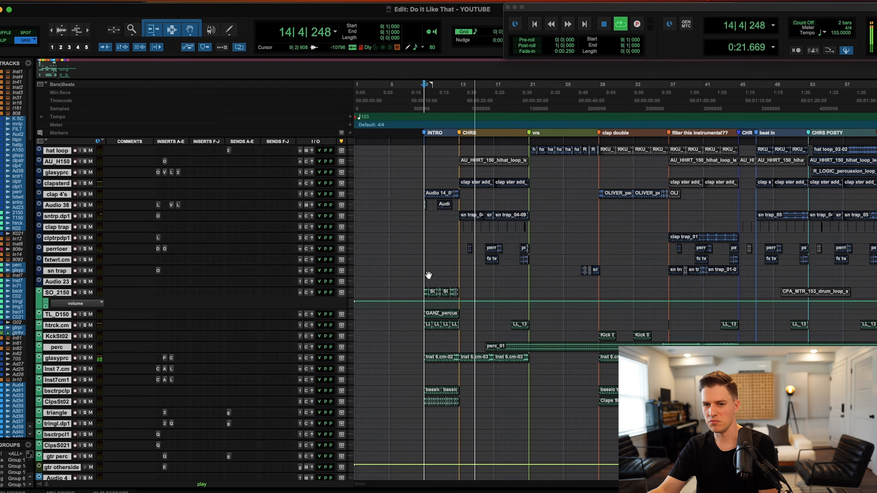
Briefly solo the selected tracks, then clear all solos.
{"action": "scroll", "coordinate": [429, 275], "scroll_direction": "up", "scroll_amount": 3}
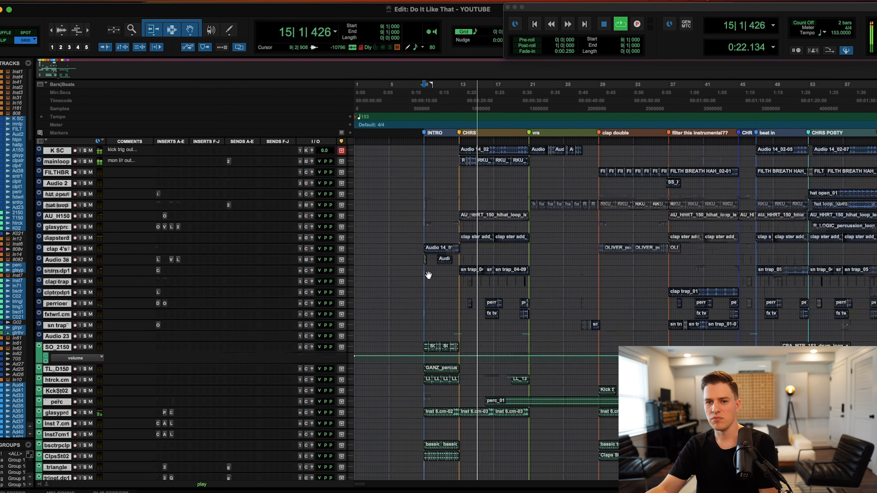
{"action": "left_click", "coordinate": [85, 227], "text": "alt"}
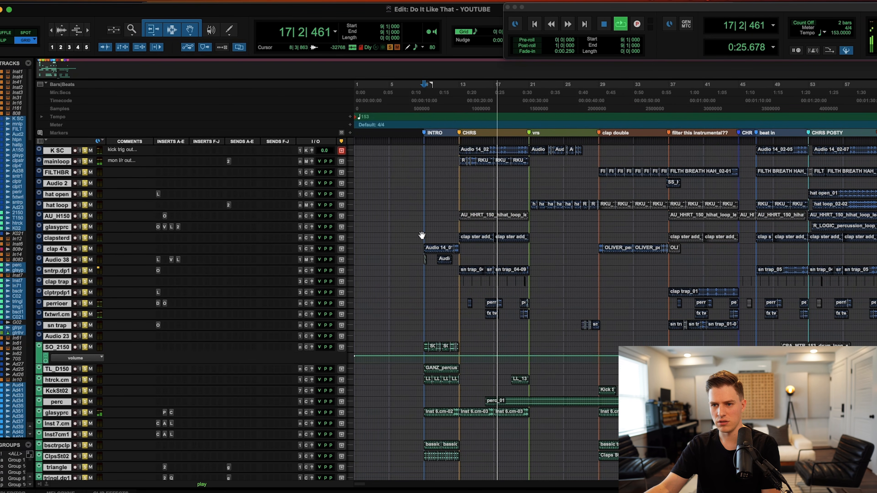
{"action": "left_click", "coordinate": [85, 302], "text": "alt"}
{"action": "scroll", "coordinate": [442, 298], "scroll_direction": "right", "scroll_amount": 3}
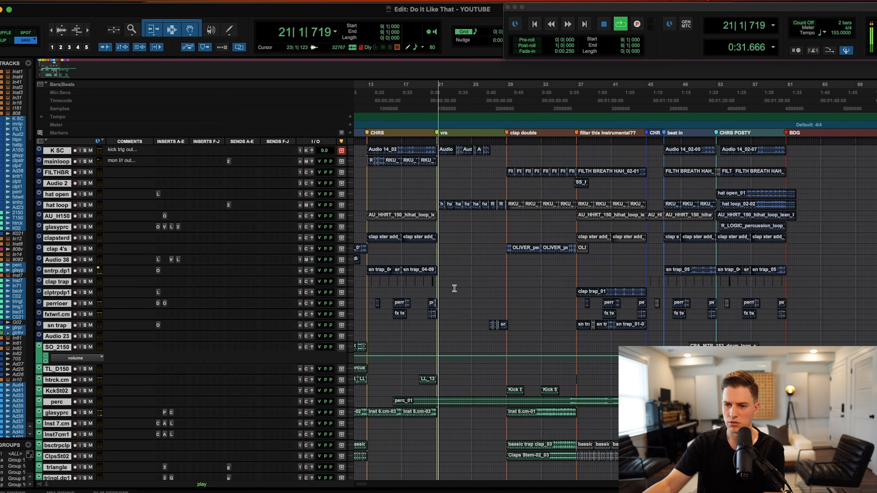
{"action": "scroll", "coordinate": [452, 286], "scroll_direction": "down", "scroll_amount": 10}
{"action": "scroll", "coordinate": [454, 288], "scroll_direction": "down", "scroll_amount": 3}
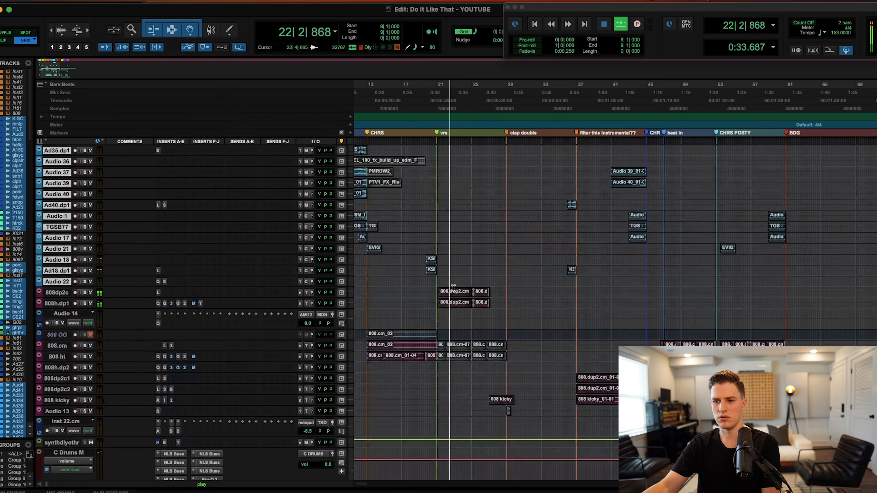
Select the 808 tracks at bar 20 and solo them with Shift+S.
{"action": "left_click", "coordinate": [434, 290]}
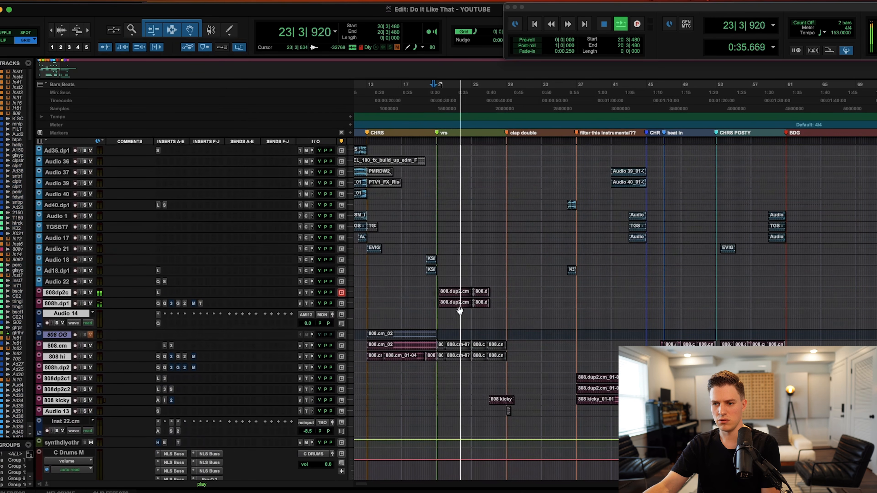
{"action": "key", "text": "shift+s"}
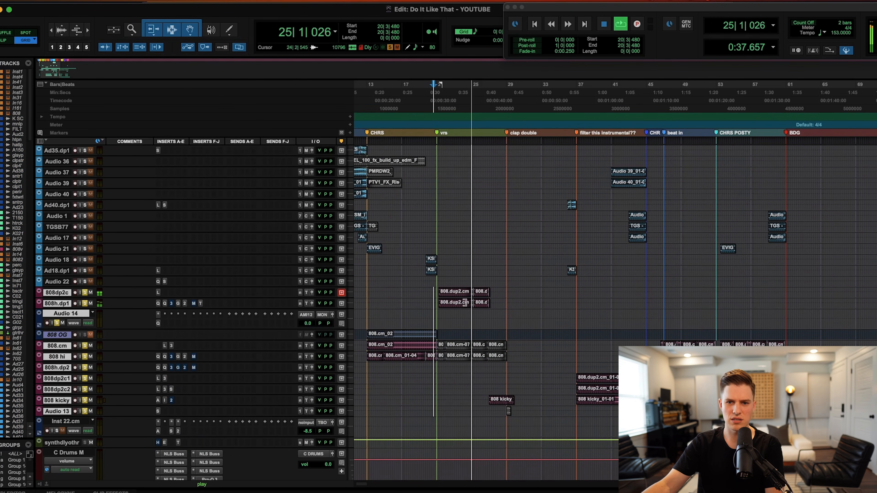
{"action": "scroll", "coordinate": [442, 295], "scroll_direction": "up", "scroll_amount": 10}
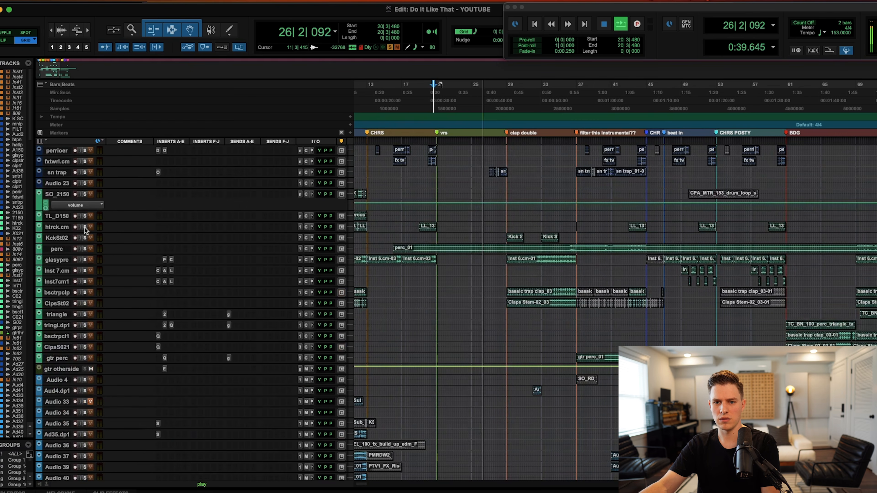
{"action": "scroll", "coordinate": [402, 270], "scroll_direction": "up", "scroll_amount": 5}
{"action": "scroll", "coordinate": [403, 270], "scroll_direction": "down", "scroll_amount": 6}
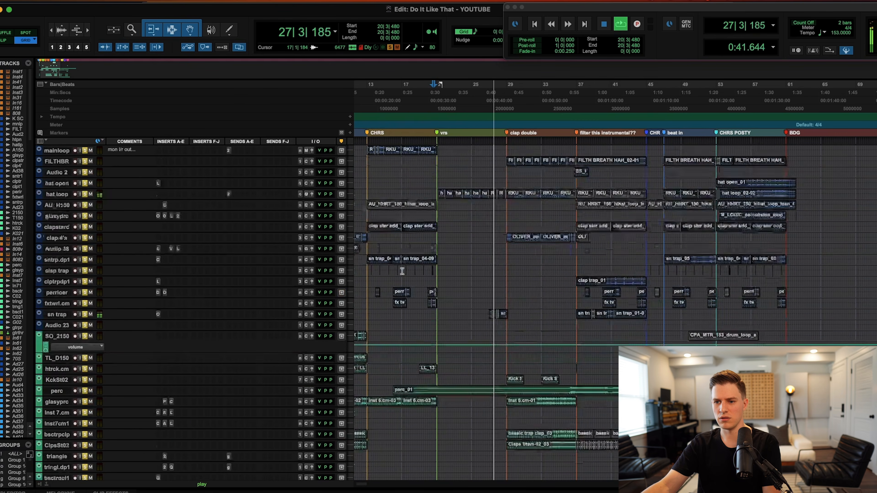
{"action": "scroll", "coordinate": [403, 270], "scroll_direction": "up", "scroll_amount": 6}
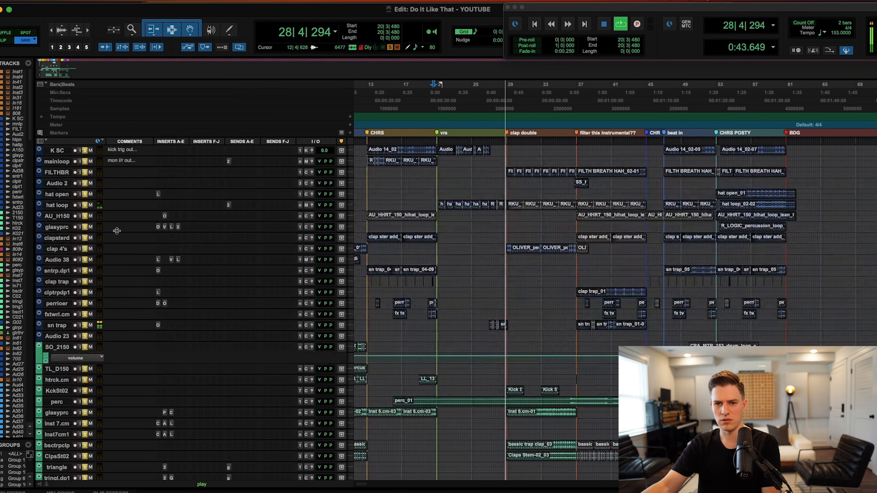
Clear the solos to hear the full mix and zoom the timeline out.
{"action": "left_click", "coordinate": [84, 226], "text": "alt"}
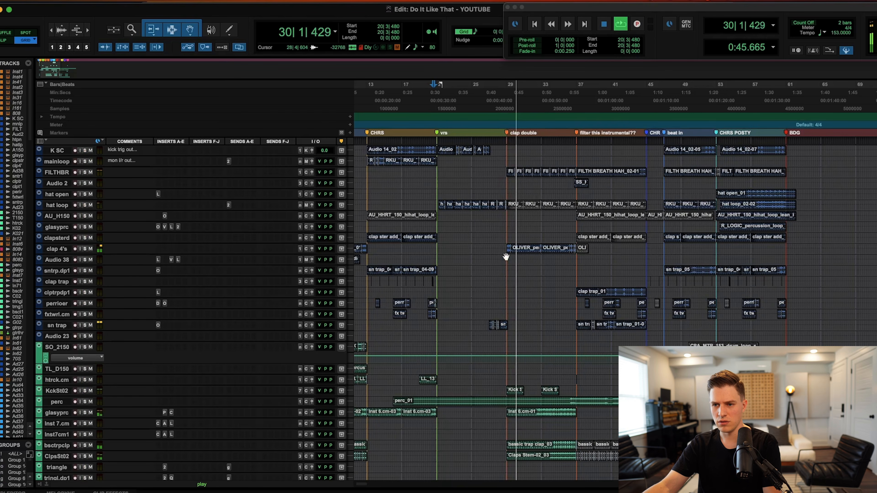
{"action": "key", "text": "r"}
{"action": "scroll", "coordinate": [527, 268], "scroll_direction": "down", "scroll_amount": 11}
{"action": "scroll", "coordinate": [527, 268], "scroll_direction": "down", "scroll_amount": 4}
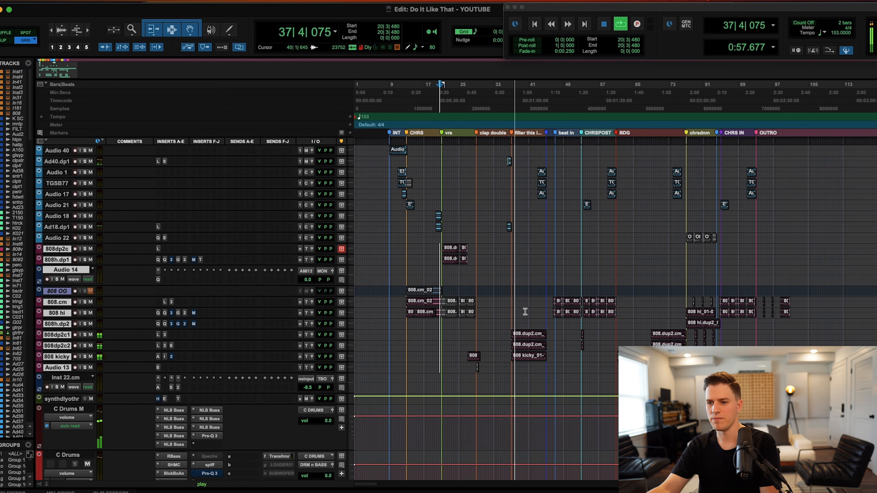
At 34|2|480, solo the selected 808 and Audio tracks, then clear their solos.
{"action": "left_click", "coordinate": [499, 331]}
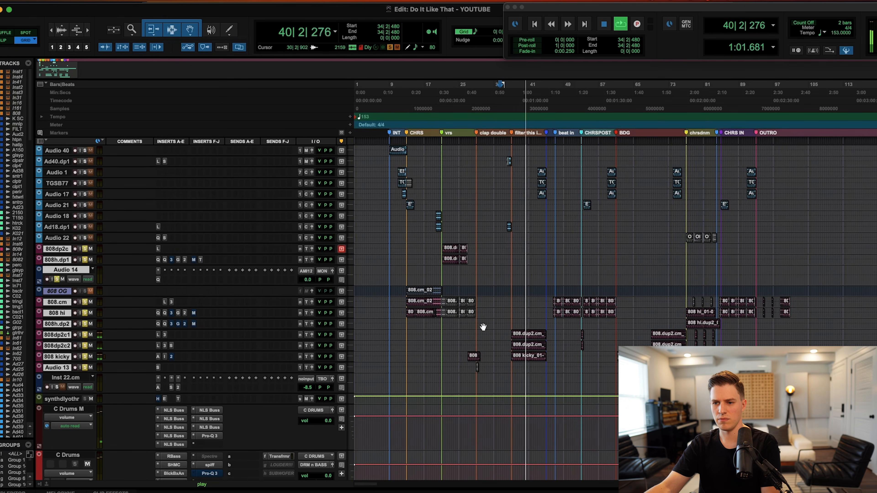
{"action": "key", "text": "shift+s"}
{"action": "key", "text": "shift+s"}
{"action": "key", "text": "r"}
{"action": "scroll", "coordinate": [483, 327], "scroll_direction": "up", "scroll_amount": 10}
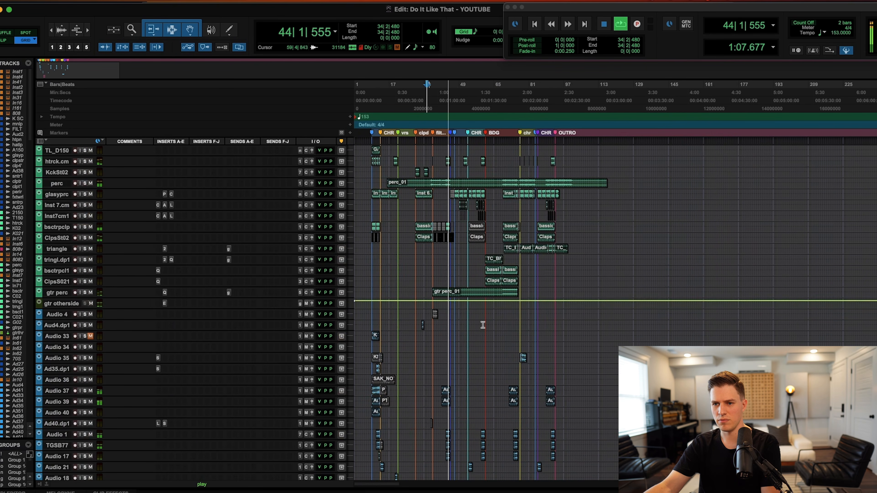
{"action": "scroll", "coordinate": [483, 325], "scroll_direction": "up", "scroll_amount": 4}
{"action": "scroll", "coordinate": [483, 325], "scroll_direction": "right", "scroll_amount": 1}
{"action": "scroll", "coordinate": [483, 325], "scroll_direction": "down", "scroll_amount": 4}
{"action": "scroll", "coordinate": [483, 325], "scroll_direction": "down", "scroll_amount": 6}
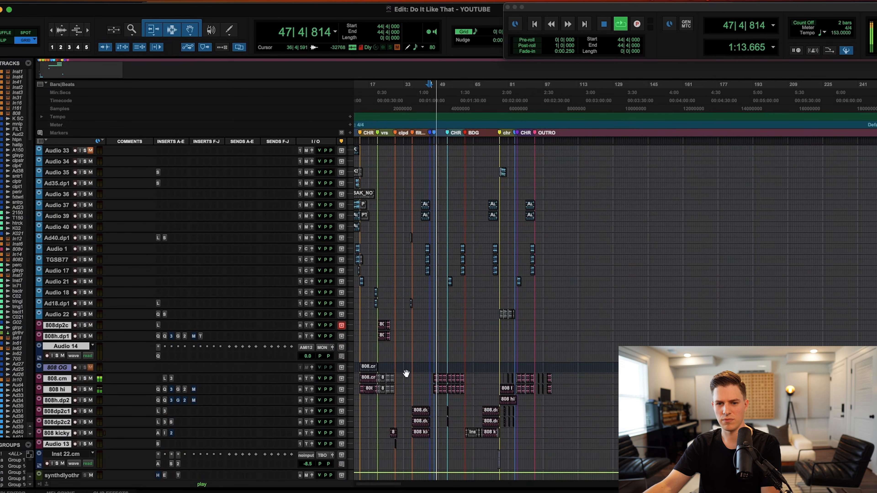
{"action": "scroll", "coordinate": [245, 297], "scroll_direction": "up", "scroll_amount": 3}
Solo the Audio 36 track, clear all solos, and stop playback.
{"action": "left_click", "coordinate": [85, 281]}
{"action": "scroll", "coordinate": [90, 284], "scroll_direction": "up", "scroll_amount": 10}
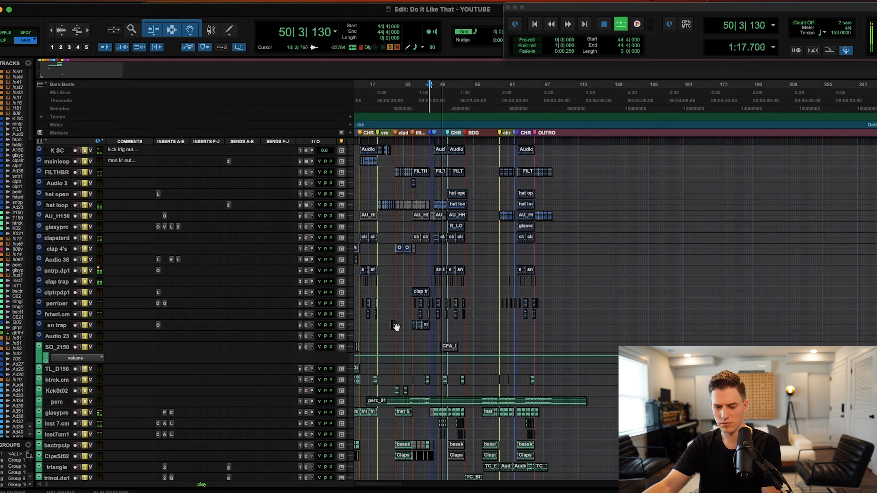
{"action": "scroll", "coordinate": [380, 321], "scroll_direction": "down", "scroll_amount": 13}
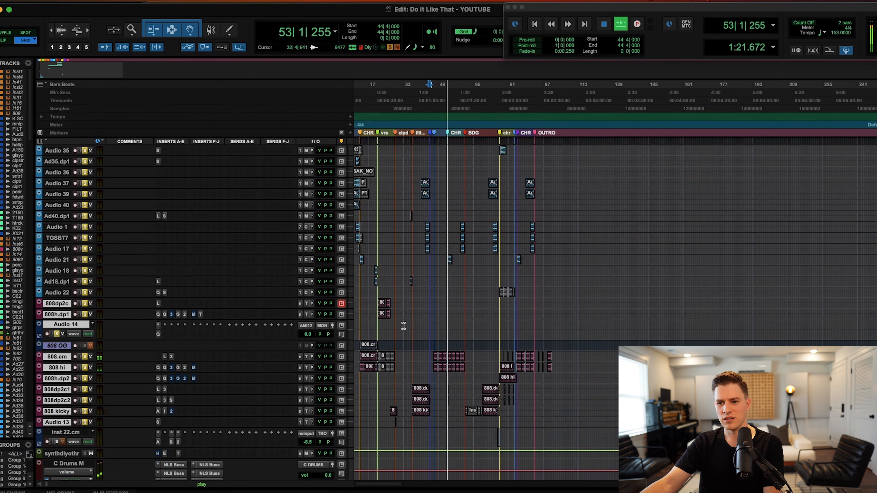
{"action": "left_click", "coordinate": [85, 357], "text": "alt"}
{"action": "scroll", "coordinate": [444, 344], "scroll_direction": "down", "scroll_amount": 1}
{"action": "key", "text": "space"}
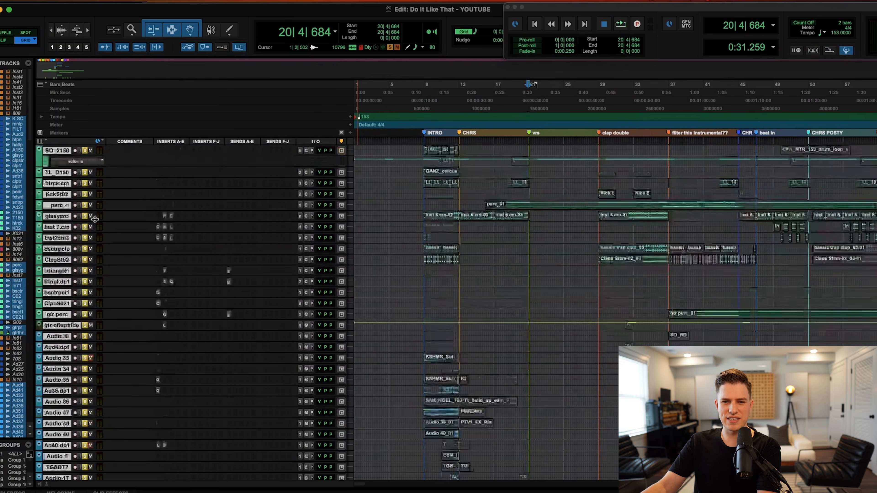
Scroll the track list back up to the top of the session.
{"action": "scroll", "coordinate": [95, 219], "scroll_direction": "up", "scroll_amount": 10}
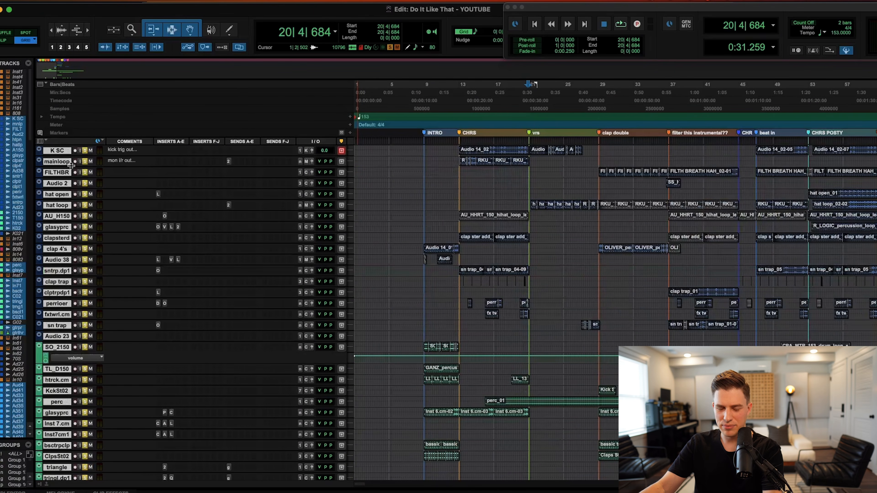
Deselect all tracks, then select the tracks from Audio 4 to Audio 22.
{"action": "scroll", "coordinate": [68, 397], "scroll_direction": "down", "scroll_amount": 10}
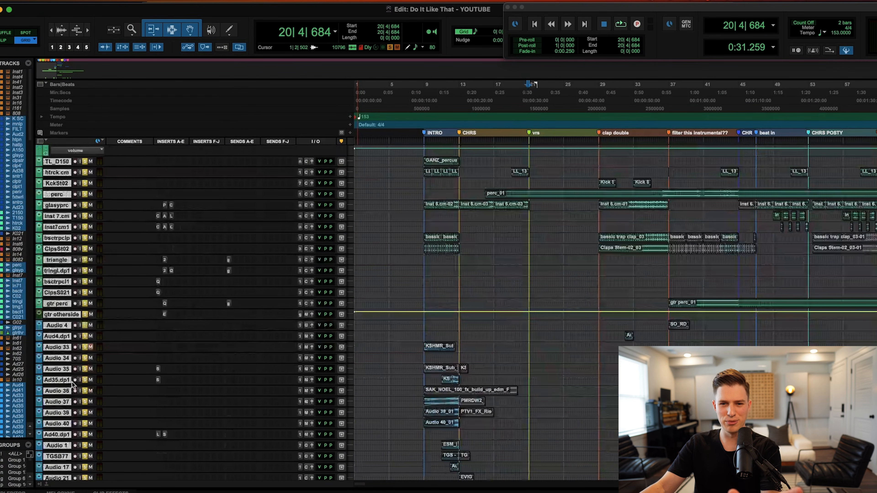
{"action": "scroll", "coordinate": [75, 383], "scroll_direction": "up", "scroll_amount": 10}
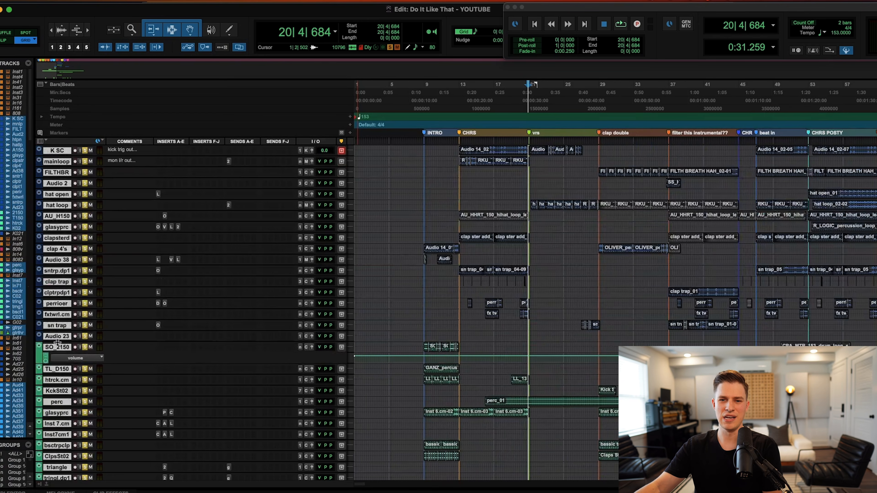
{"action": "scroll", "coordinate": [77, 205], "scroll_direction": "right", "scroll_amount": 3}
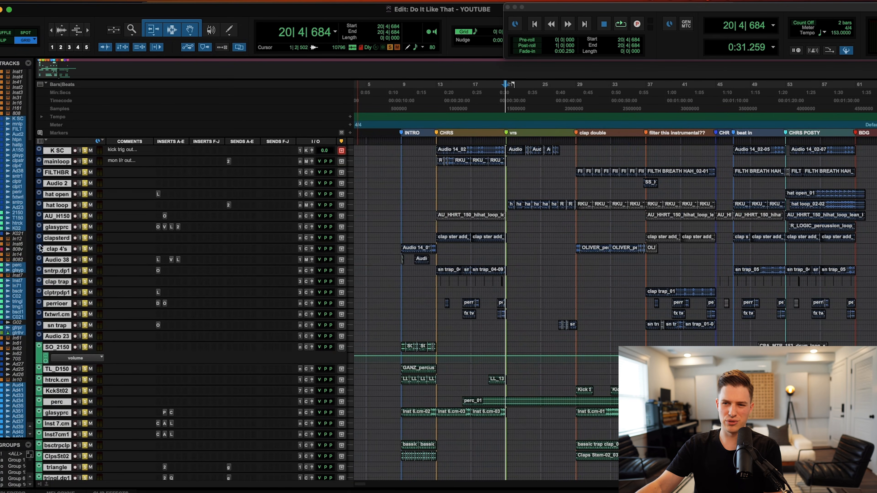
{"action": "scroll", "coordinate": [49, 251], "scroll_direction": "down", "scroll_amount": 6}
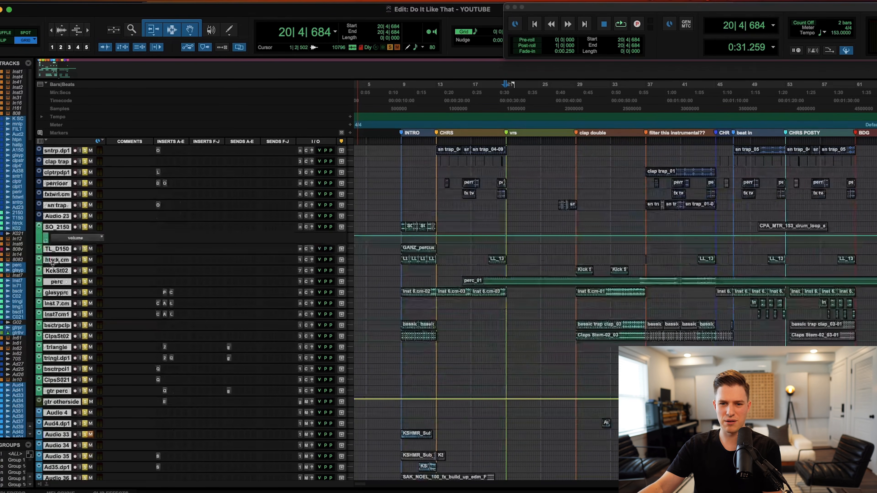
{"action": "scroll", "coordinate": [53, 394], "scroll_direction": "down", "scroll_amount": 6}
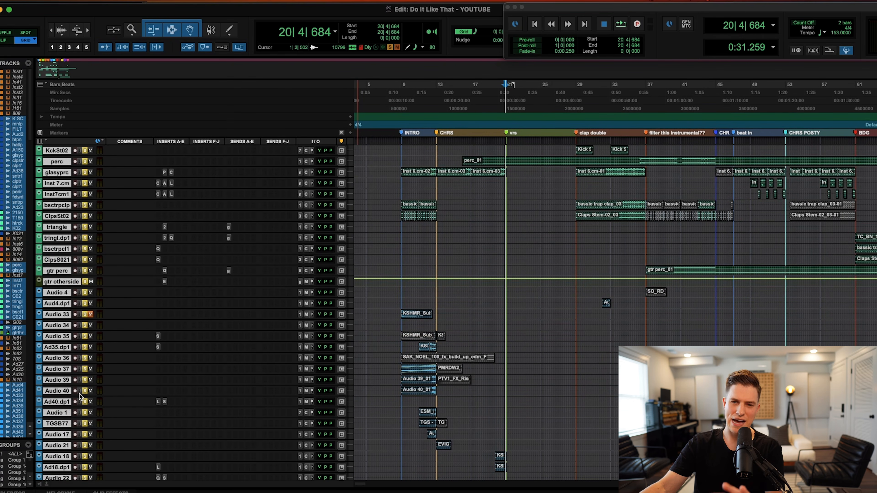
{"action": "scroll", "coordinate": [233, 445], "scroll_direction": "down", "scroll_amount": 5}
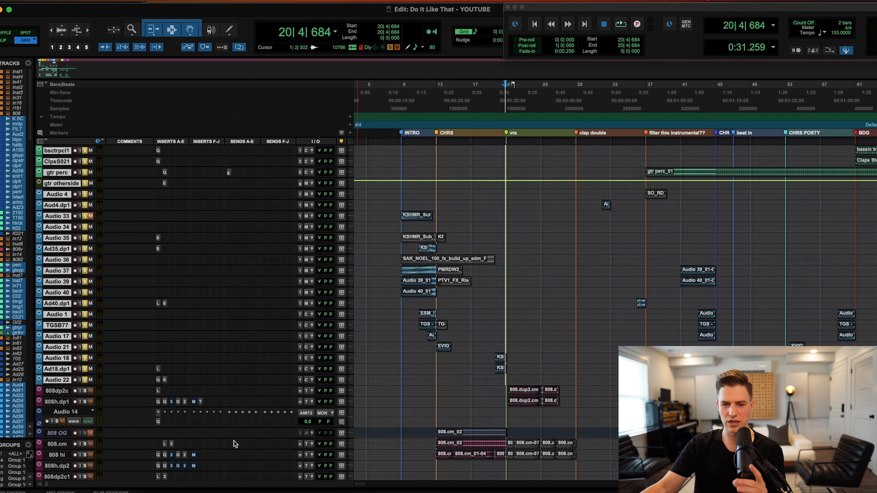
{"action": "scroll", "coordinate": [304, 434], "scroll_direction": "down", "scroll_amount": 6}
{"action": "scroll", "coordinate": [335, 430], "scroll_direction": "up", "scroll_amount": 4}
{"action": "scroll", "coordinate": [265, 380], "scroll_direction": "up", "scroll_amount": 20}
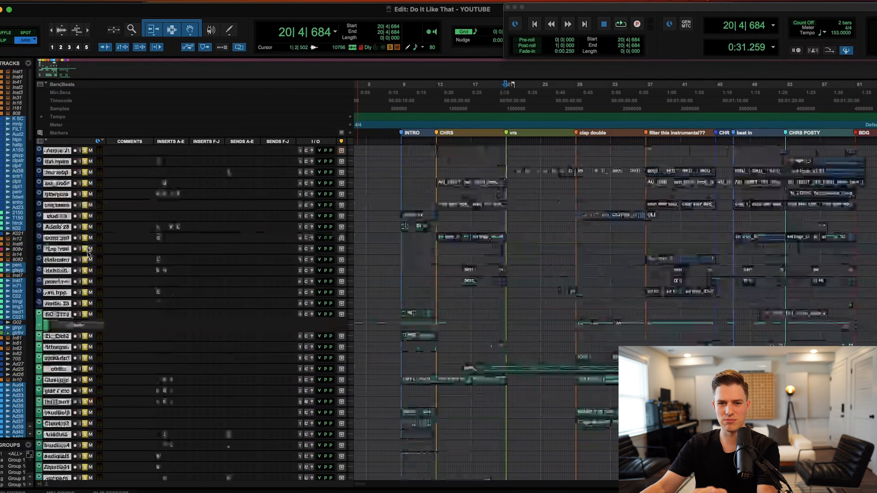
{"action": "scroll", "coordinate": [99, 370], "scroll_direction": "down", "scroll_amount": 14}
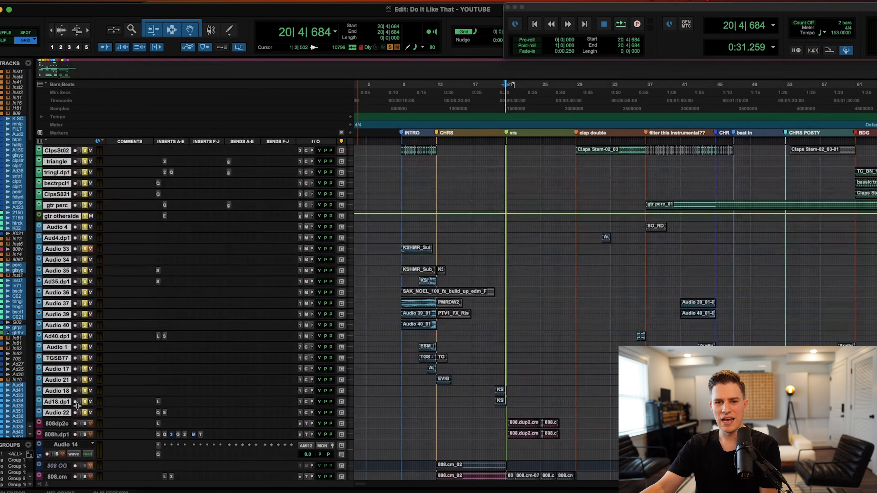
{"action": "left_click", "coordinate": [64, 413], "text": "alt"}
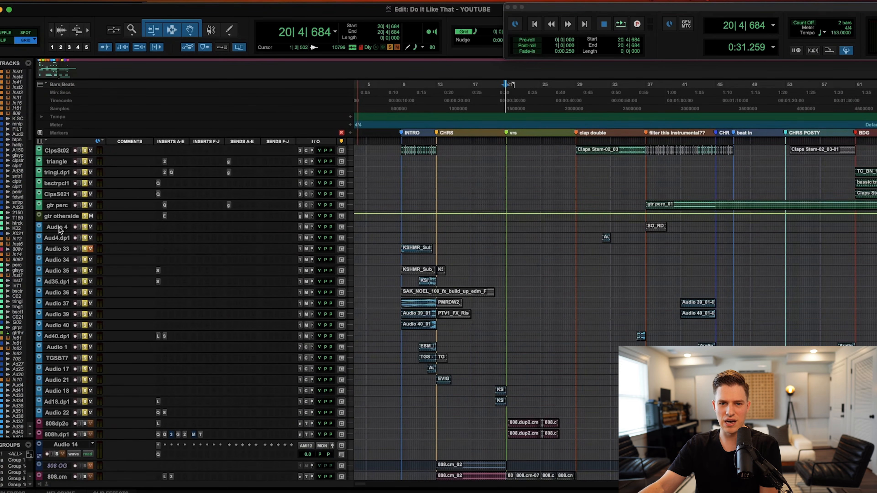
{"action": "left_click", "coordinate": [64, 413], "text": "shift"}
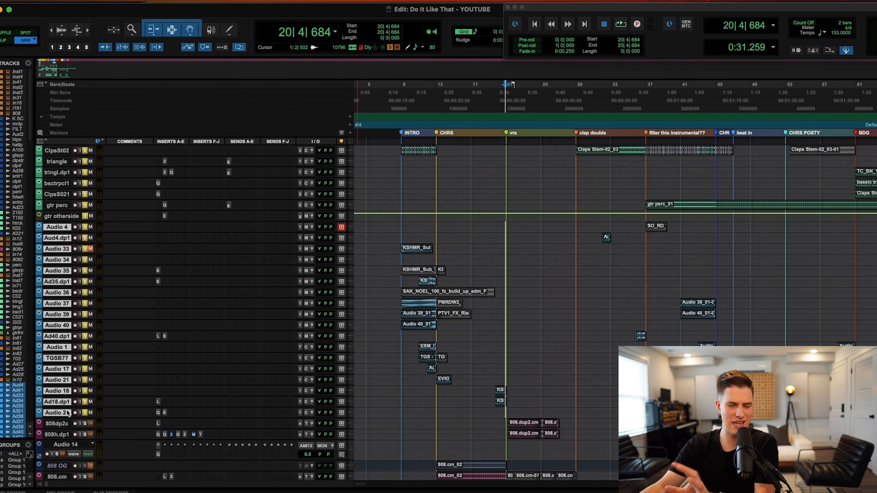
Select tracks SO_2150 through gtr perc and bring bar 1 and the C Drums tracks into view.
{"action": "scroll", "coordinate": [145, 372], "scroll_direction": "up", "scroll_amount": 10}
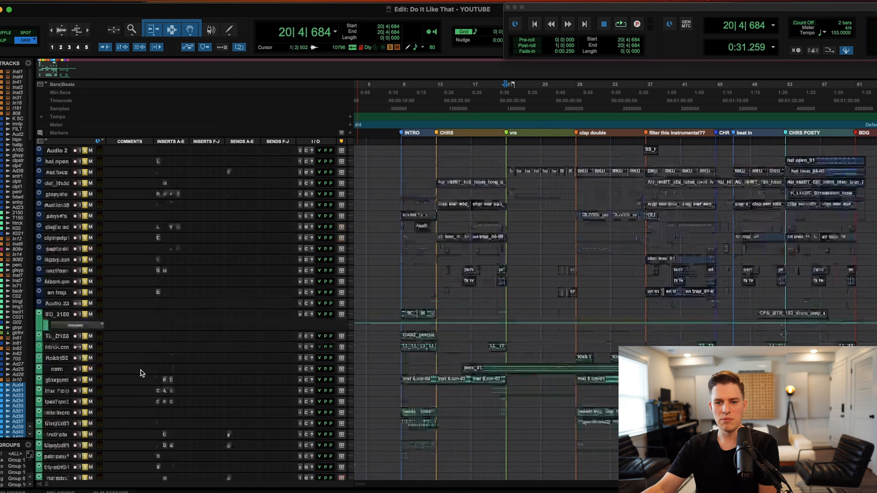
{"action": "left_click_drag", "start_coordinate": [58, 423], "coordinate": [60, 433]}
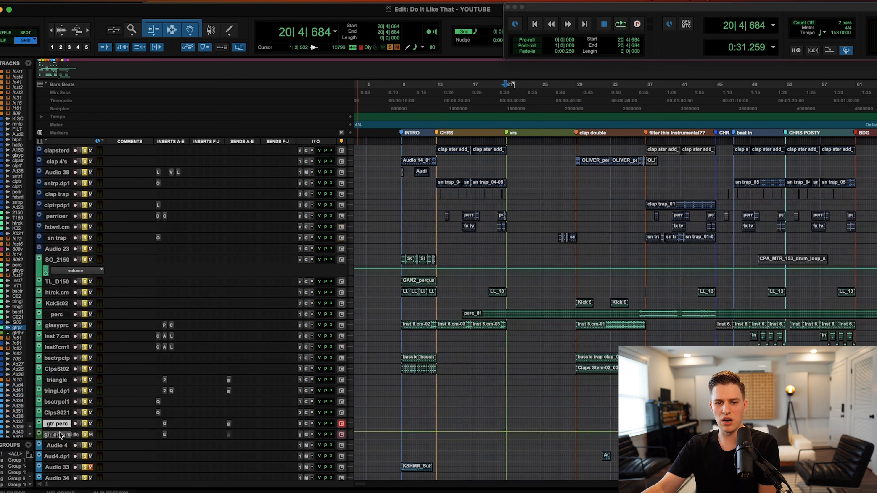
{"action": "left_click", "coordinate": [59, 259], "text": "shift"}
{"action": "scroll", "coordinate": [61, 259], "scroll_direction": "up", "scroll_amount": 5}
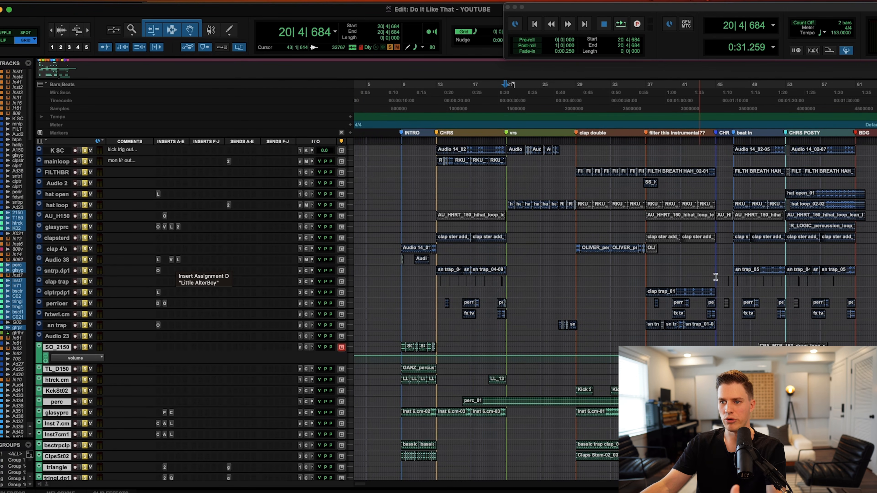
{"action": "scroll", "coordinate": [637, 282], "scroll_direction": "right", "scroll_amount": 6}
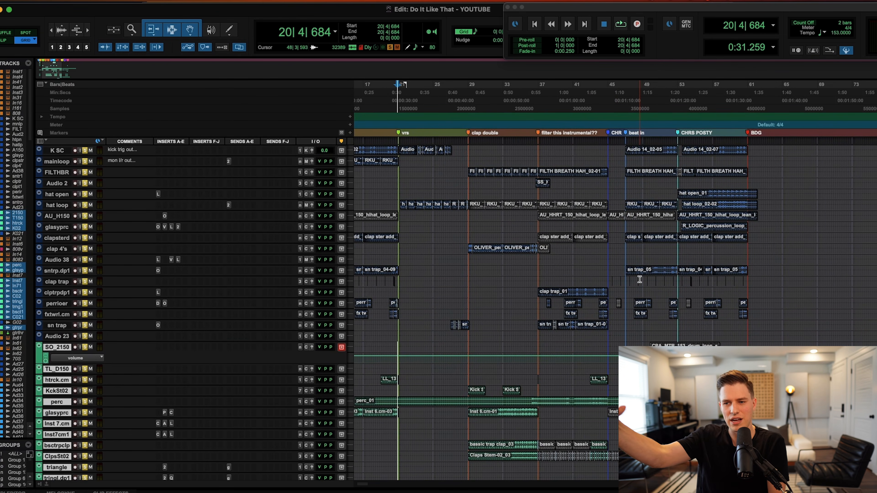
{"action": "scroll", "coordinate": [469, 330], "scroll_direction": "left", "scroll_amount": 7}
{"action": "scroll", "coordinate": [401, 310], "scroll_direction": "down", "scroll_amount": 20}
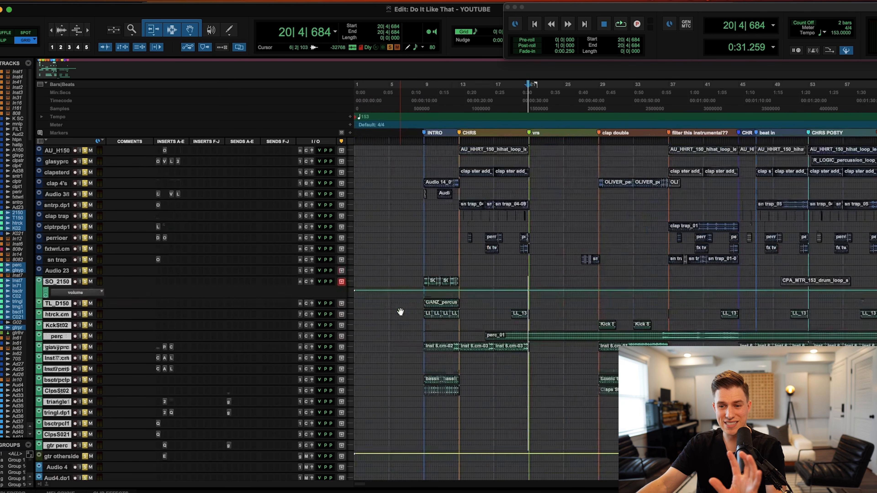
{"action": "scroll", "coordinate": [113, 362], "scroll_direction": "down", "scroll_amount": 10}
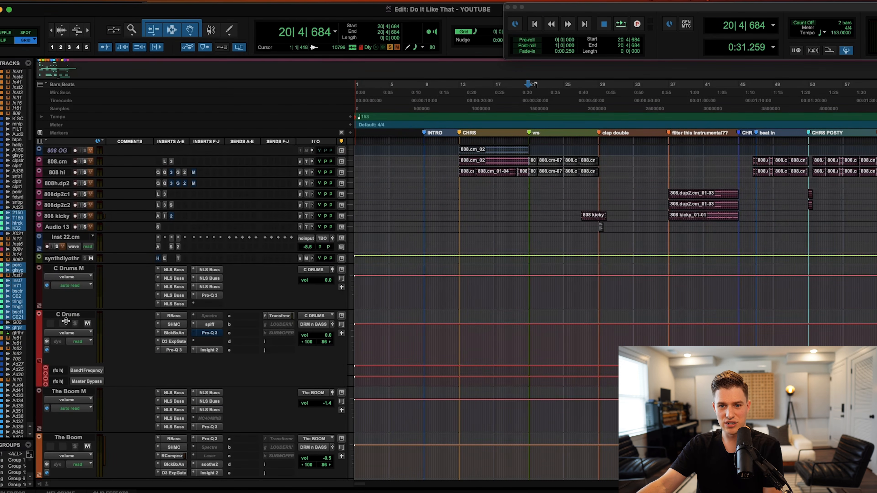
Make the C Drums M and C Drums tracks taller.
{"action": "left_click_drag", "start_coordinate": [66, 310], "coordinate": [66, 334]}
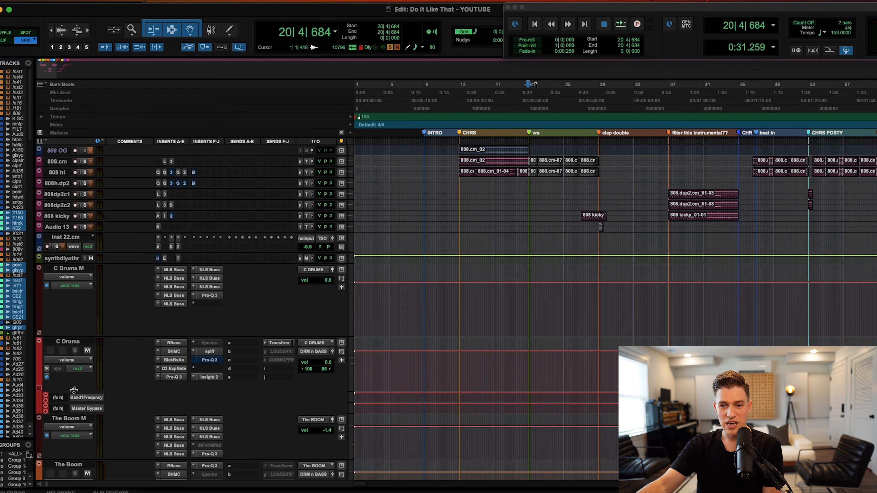
{"action": "left_click_drag", "start_coordinate": [74, 390], "coordinate": [73, 400]}
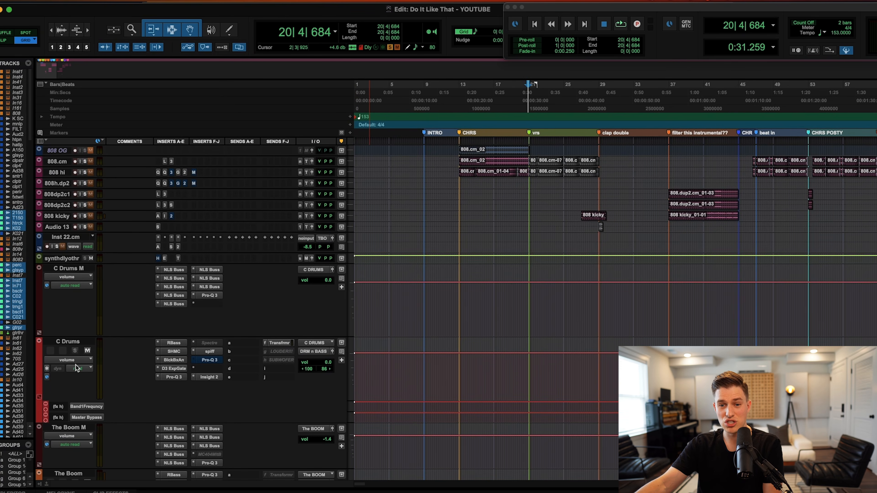
{"action": "left_click", "coordinate": [74, 343]}
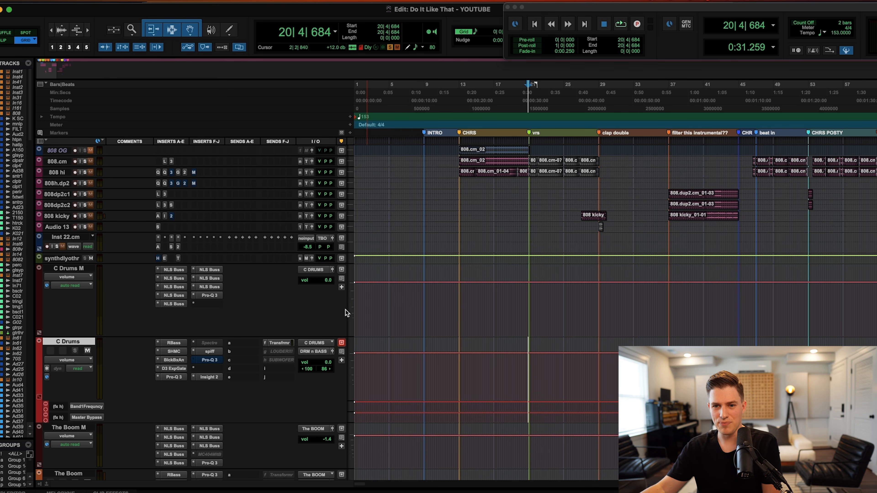
Start playback from bar 13 in the C Drums M lane.
{"action": "scroll", "coordinate": [414, 301], "scroll_direction": "up", "scroll_amount": 2}
{"action": "left_click", "coordinate": [457, 317]}
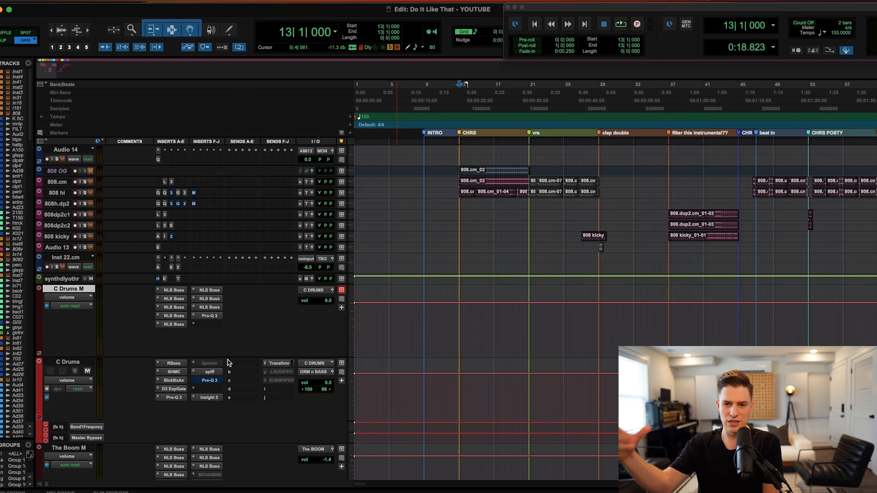
{"action": "key", "text": "space"}
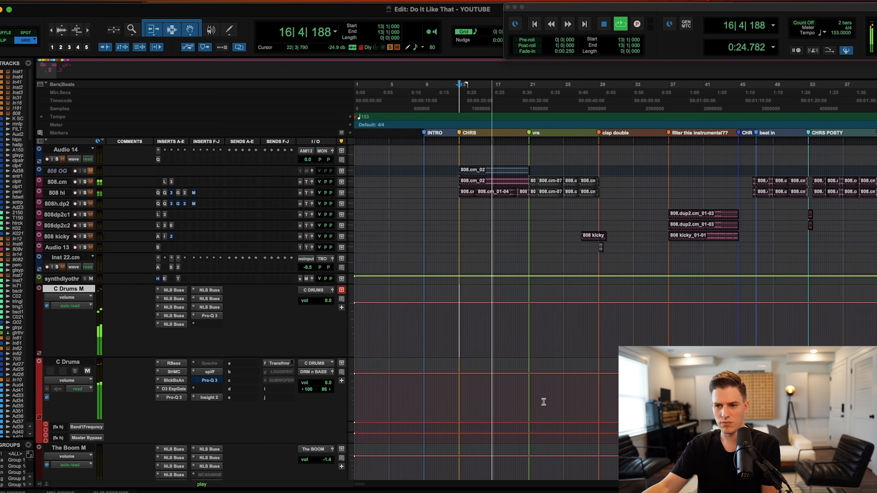
Stop playback and select the K SC track.
{"action": "key", "text": "space"}
{"action": "scroll", "coordinate": [379, 401], "scroll_direction": "down", "scroll_amount": 10}
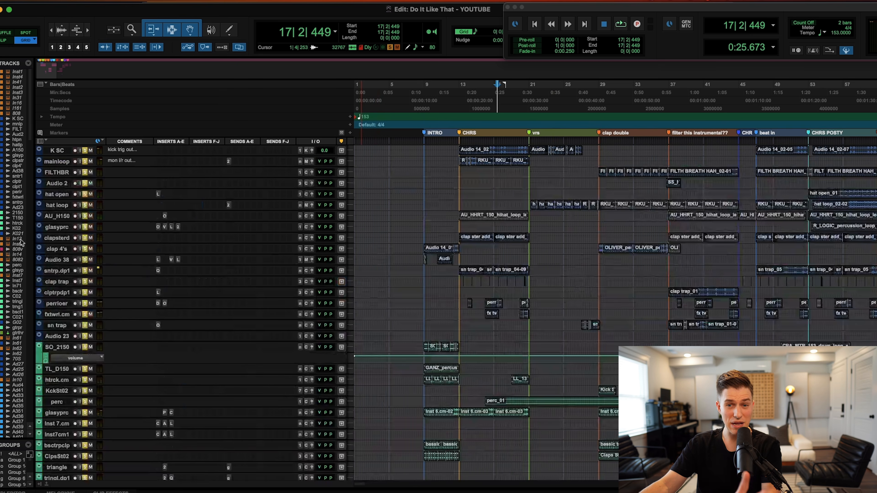
{"action": "left_click", "coordinate": [54, 149]}
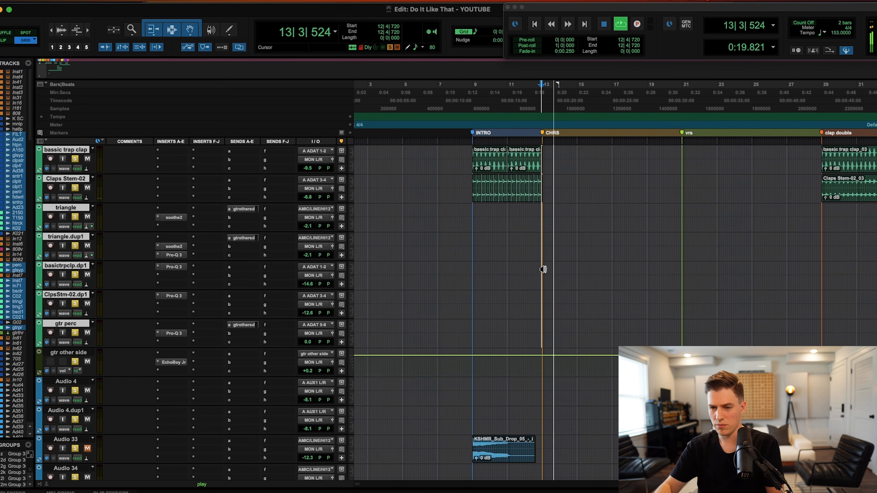
{"action": "scroll", "coordinate": [454, 298], "scroll_direction": "up", "scroll_amount": 10}
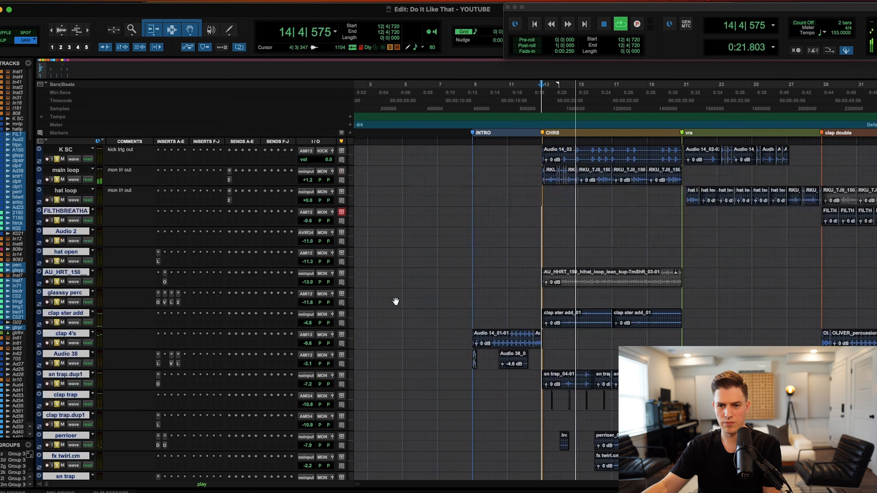
{"action": "scroll", "coordinate": [332, 271], "scroll_direction": "down", "scroll_amount": 5}
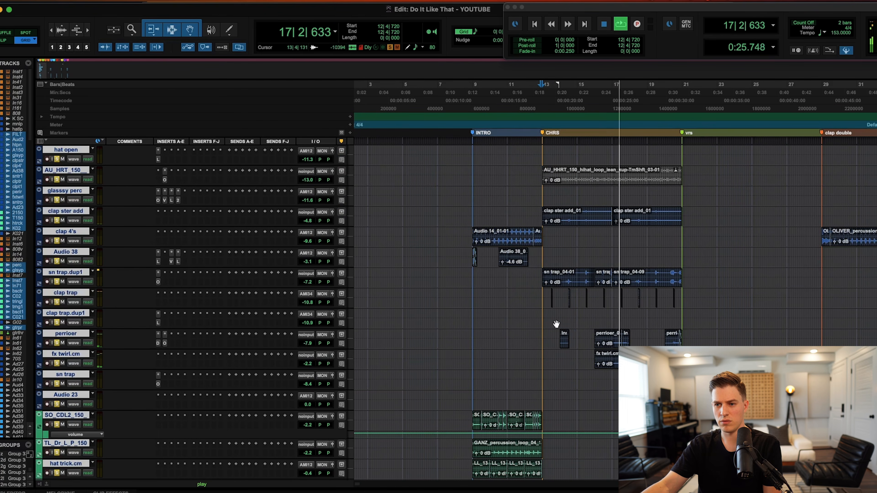
Replay from bar 13, then stop at 21|2|788.
{"action": "left_click", "coordinate": [542, 314]}
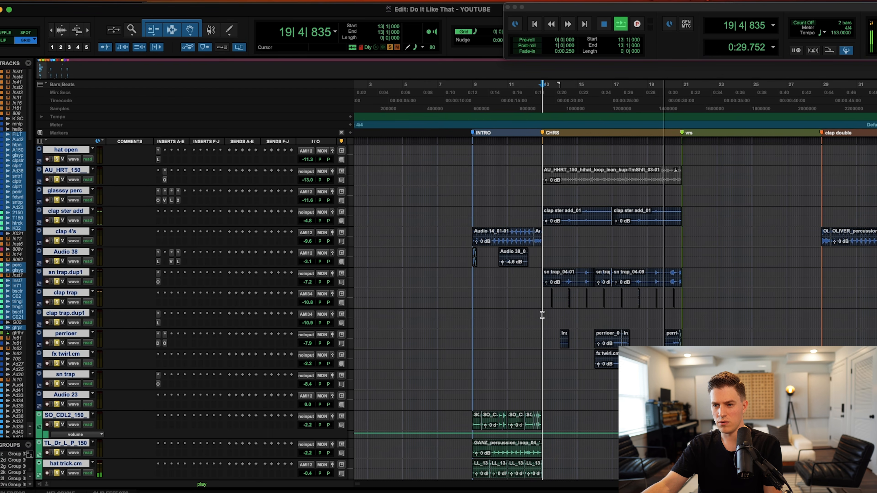
{"action": "key", "text": "space"}
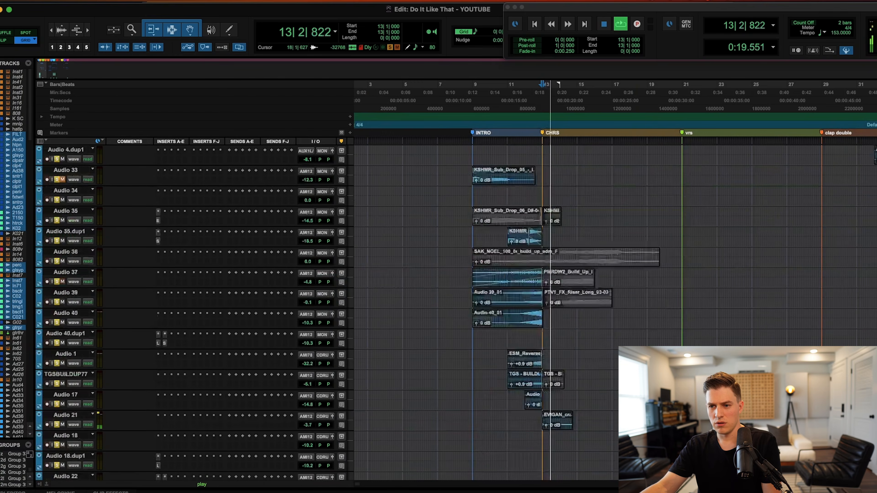
{"action": "scroll", "coordinate": [616, 312], "scroll_direction": "down", "scroll_amount": 1}
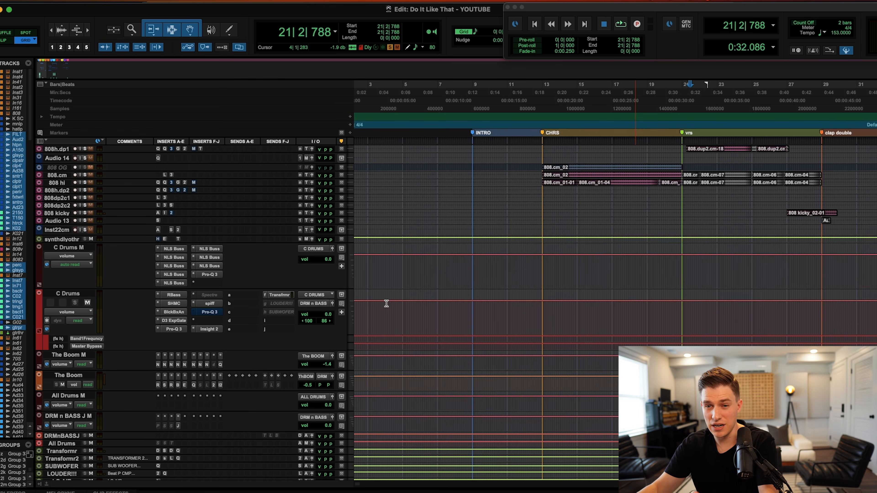
{"action": "scroll", "coordinate": [164, 264], "scroll_direction": "up", "scroll_amount": 1}
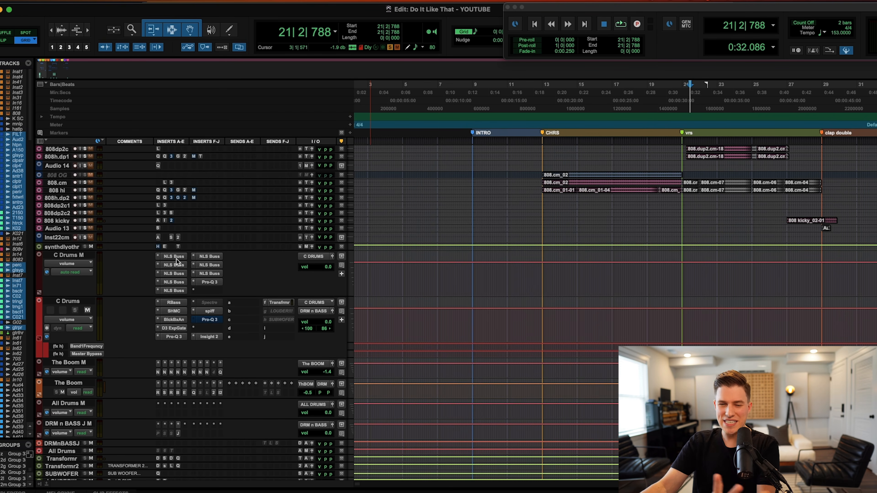
{"action": "scroll", "coordinate": [173, 263], "scroll_direction": "up", "scroll_amount": 3}
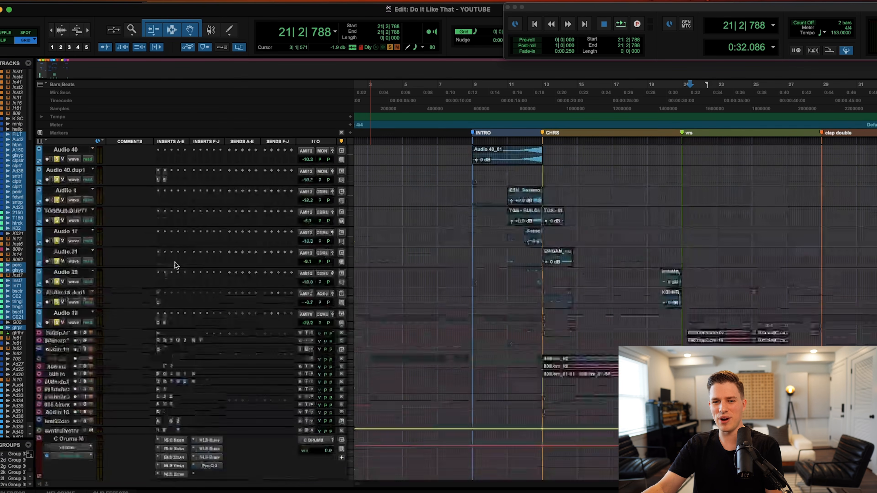
{"action": "left_click", "coordinate": [175, 318]}
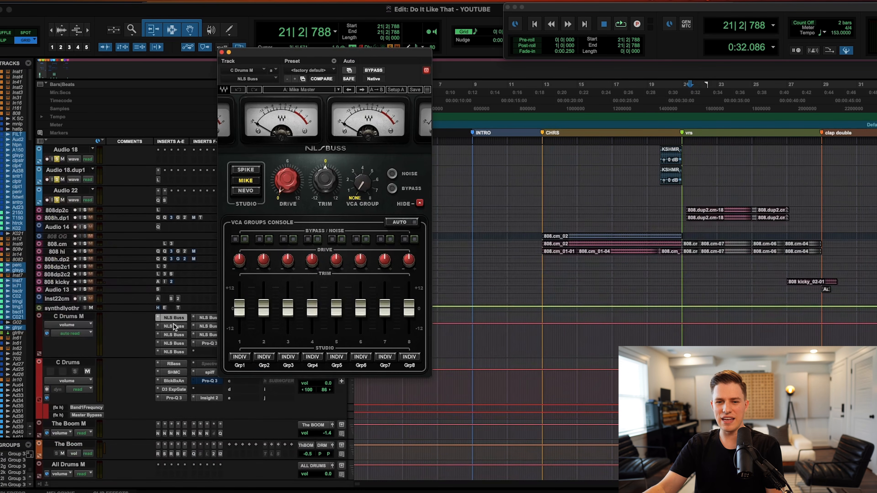
{"action": "left_click", "coordinate": [172, 325]}
{"action": "left_click", "coordinate": [175, 335]}
{"action": "left_click", "coordinate": [175, 343]}
{"action": "left_click", "coordinate": [175, 352]}
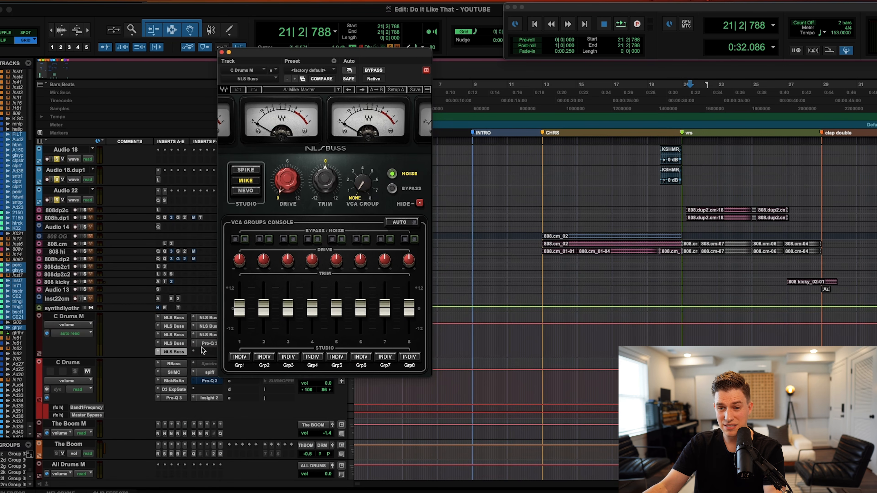
{"action": "left_click", "coordinate": [200, 318]}
{"action": "left_click", "coordinate": [202, 326]}
{"action": "left_click", "coordinate": [204, 335]}
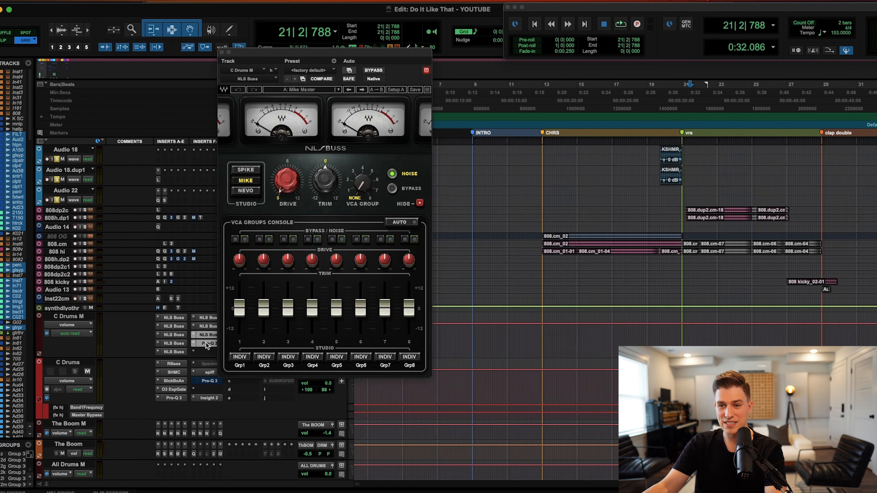
{"action": "left_click", "coordinate": [207, 344]}
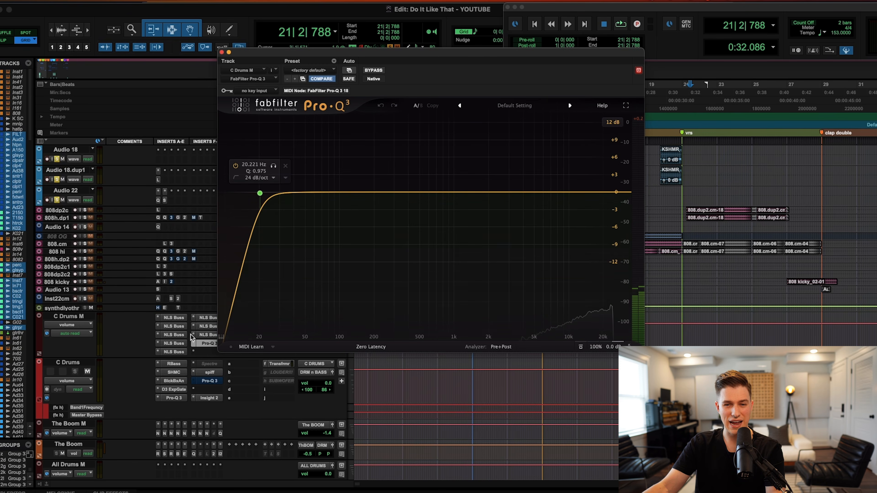
{"action": "left_click", "coordinate": [172, 319]}
{"action": "left_click", "coordinate": [172, 327]}
{"action": "left_click", "coordinate": [173, 335]}
{"action": "left_click", "coordinate": [171, 344]}
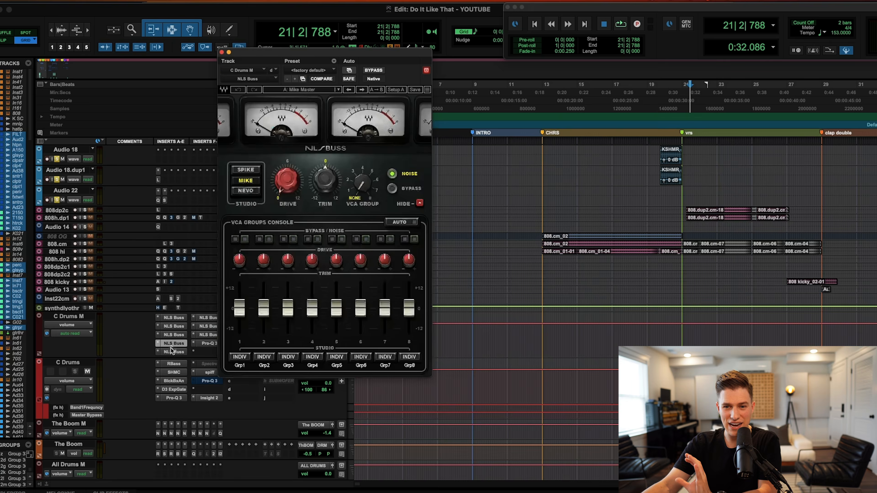
{"action": "left_click", "coordinate": [208, 326]}
{"action": "left_click", "coordinate": [207, 334]}
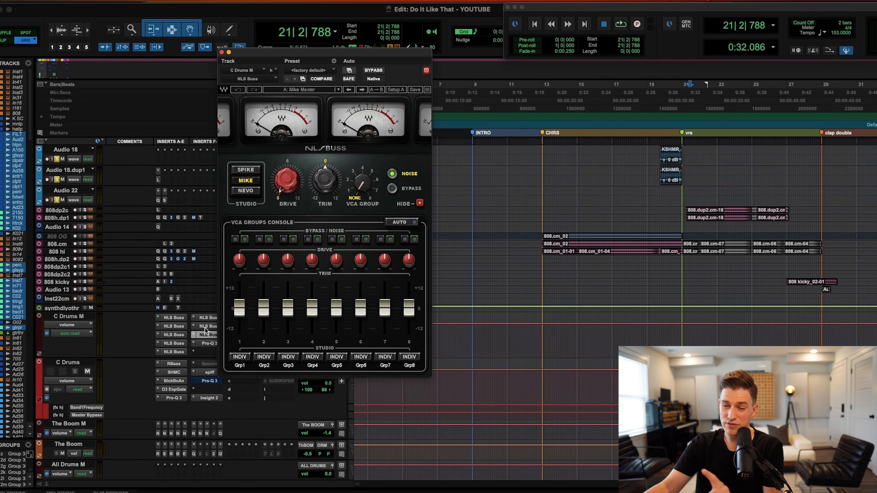
{"action": "left_click", "coordinate": [222, 53]}
{"action": "scroll", "coordinate": [144, 347], "scroll_direction": "up", "scroll_amount": 1}
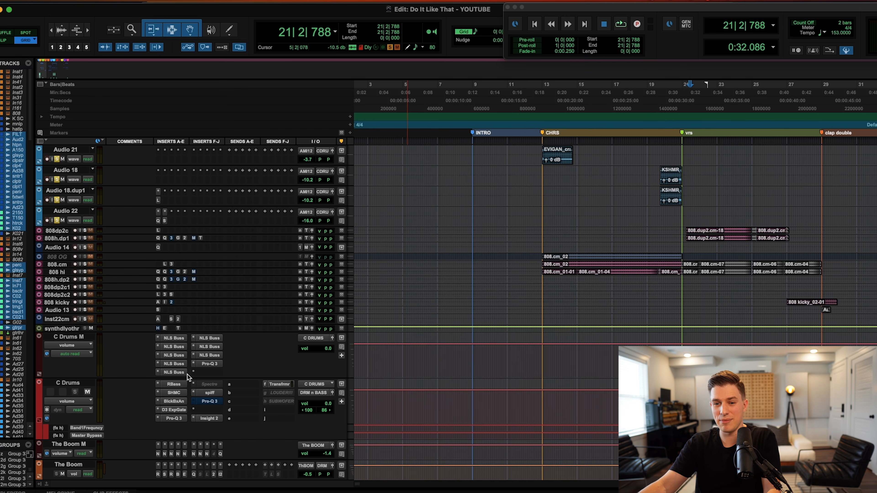
Bypass three NLS Buss inserts on C Drums M and play from bar 13.
{"action": "left_click", "coordinate": [174, 354], "text": "super"}
{"action": "left_click", "coordinate": [175, 364], "text": "super"}
{"action": "left_click", "coordinate": [175, 372], "text": "super"}
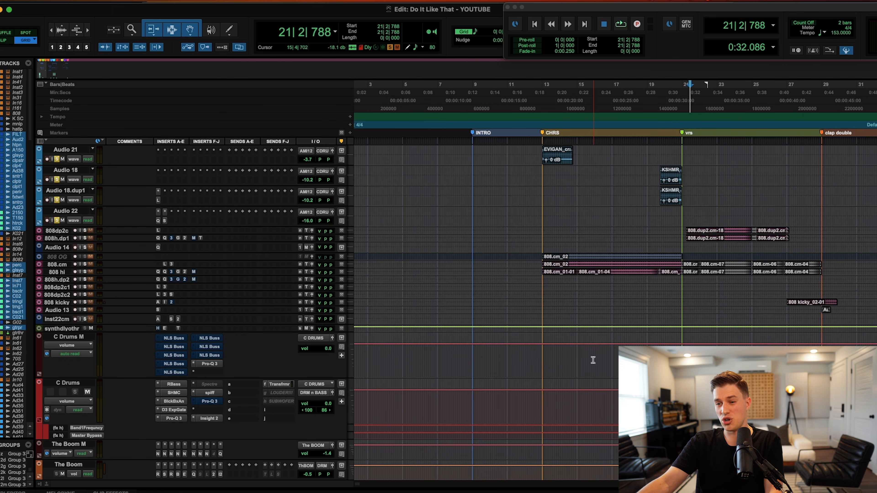
{"action": "left_click", "coordinate": [542, 352]}
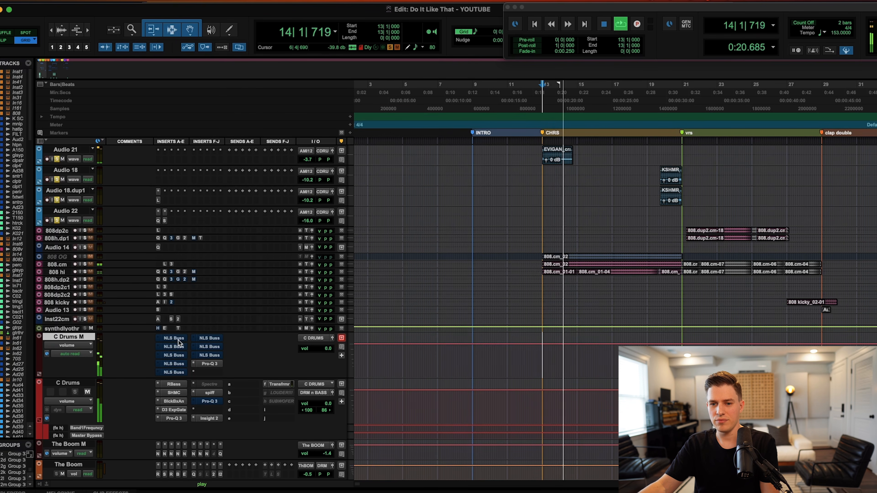
Re-enable all seven bypassed NLS Buss inserts on C Drums M during playback.
{"action": "left_click", "coordinate": [177, 348], "text": "super"}
{"action": "left_click", "coordinate": [177, 357], "text": "super"}
{"action": "left_click", "coordinate": [176, 364], "text": "super"}
{"action": "left_click", "coordinate": [178, 372], "text": "super"}
{"action": "left_click", "coordinate": [206, 356], "text": "super"}
{"action": "left_click", "coordinate": [208, 347], "text": "super"}
{"action": "left_click", "coordinate": [209, 339], "text": "super"}
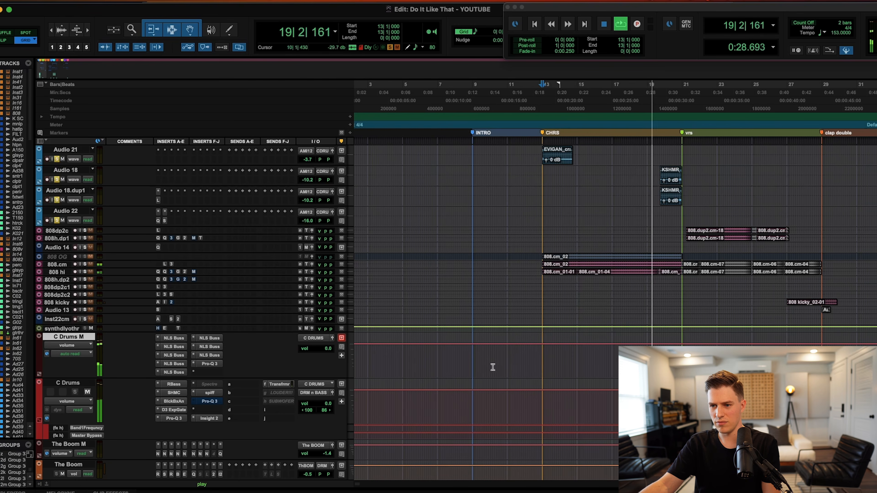
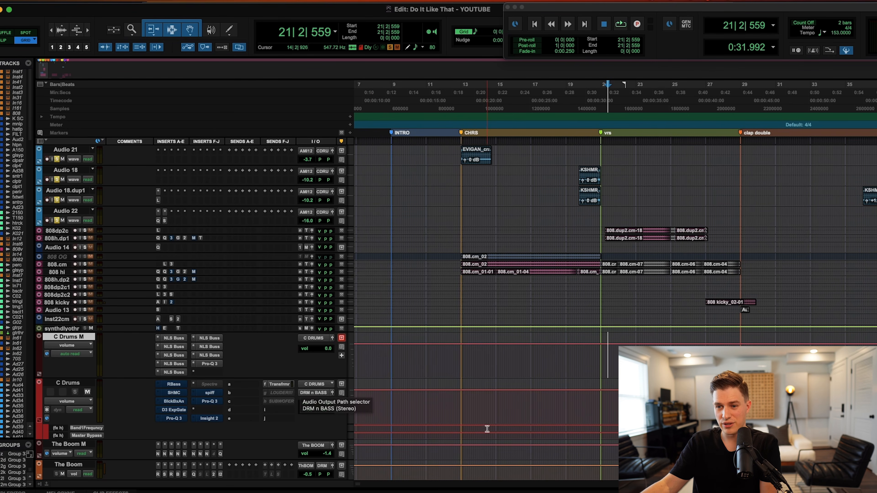
Set the C Drums playback start at 12|4|720 and bring up the C Drums M Pro-Q 3.
{"action": "left_click", "coordinate": [460, 405]}
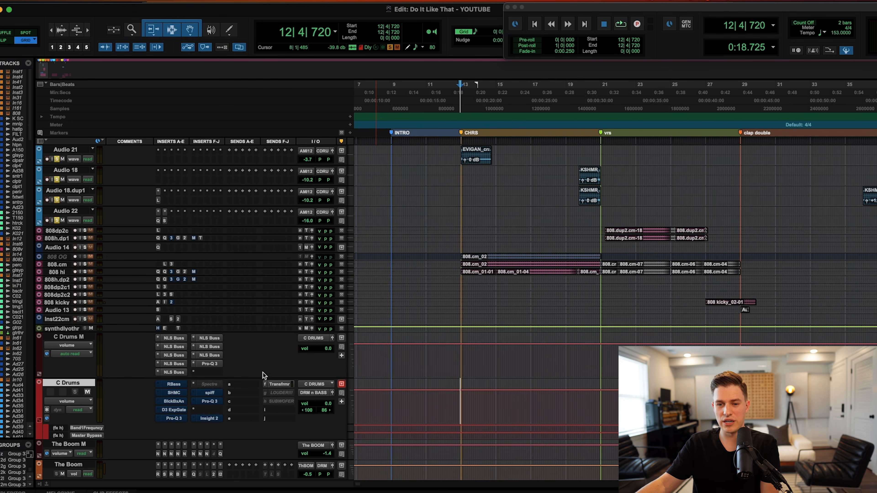
{"action": "left_click", "coordinate": [176, 385]}
{"action": "left_click", "coordinate": [210, 364]}
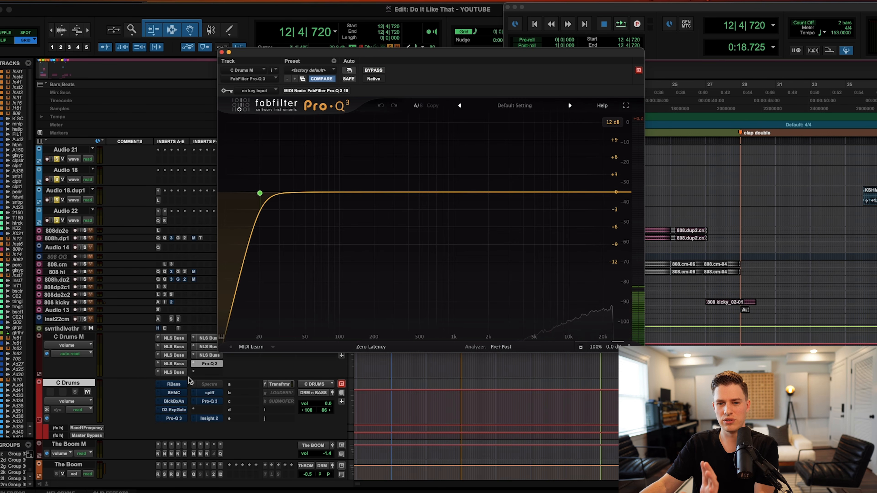
A/B RBass on C Drums during playback, leave it active, then bring up the Shadow Hills compressor.
{"action": "left_click", "coordinate": [173, 385]}
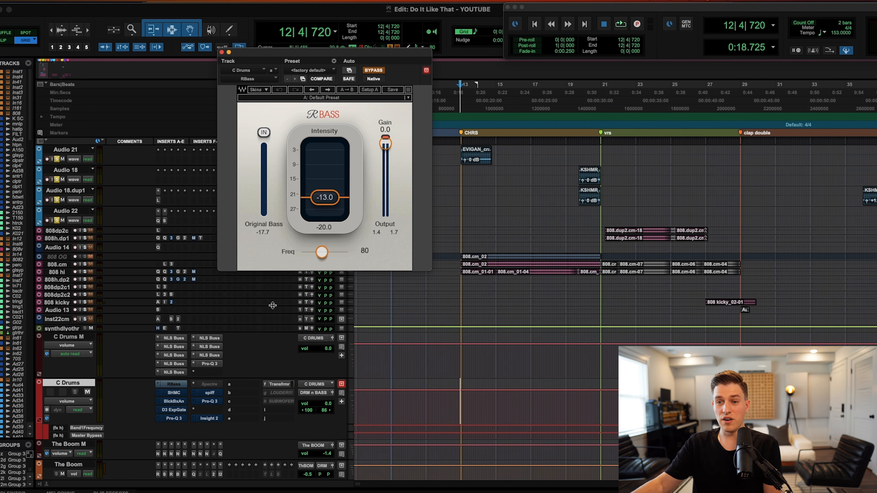
{"action": "left_click", "coordinate": [172, 382], "text": "super"}
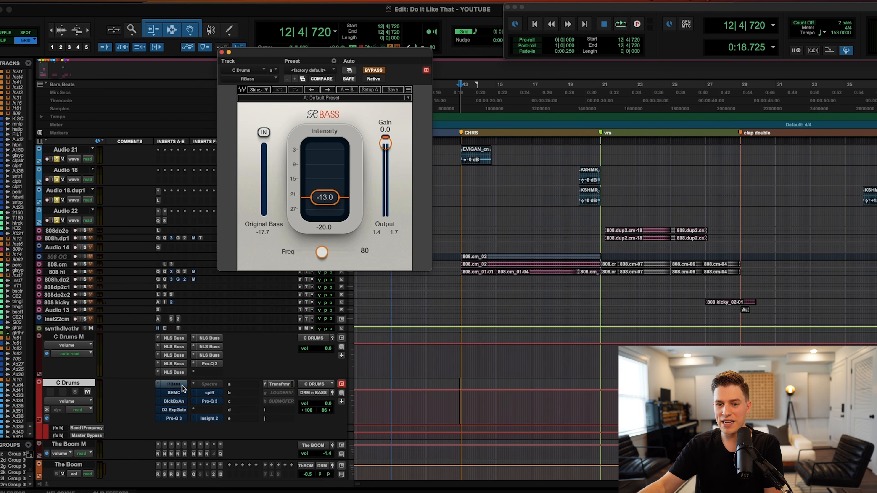
{"action": "key", "text": "space"}
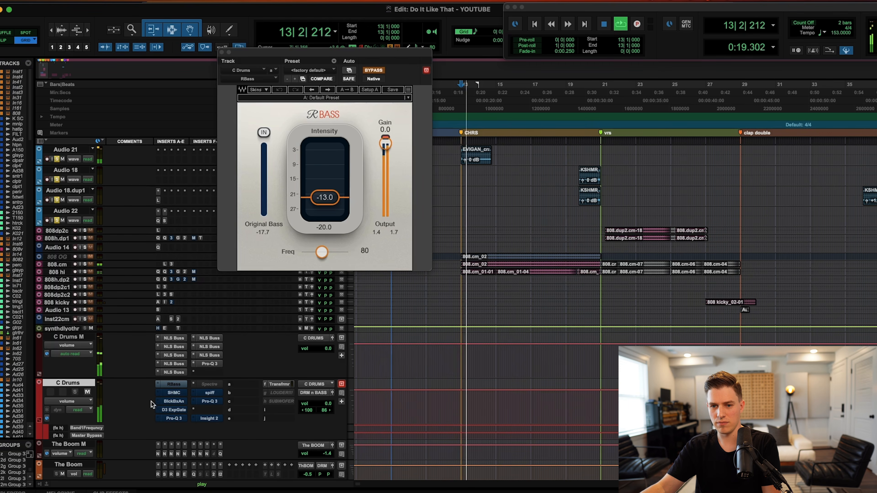
{"action": "left_click", "coordinate": [174, 384], "text": "super"}
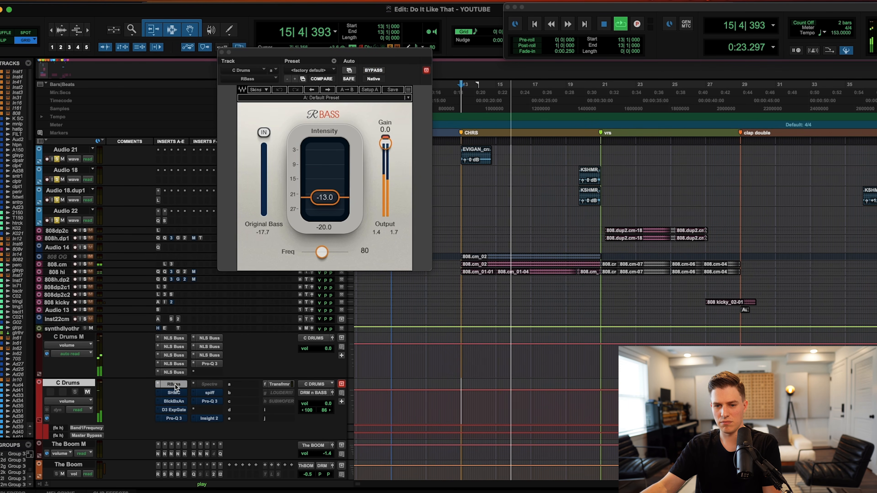
{"action": "left_click", "coordinate": [174, 384], "text": "super"}
{"action": "left_click", "coordinate": [175, 384], "text": "super"}
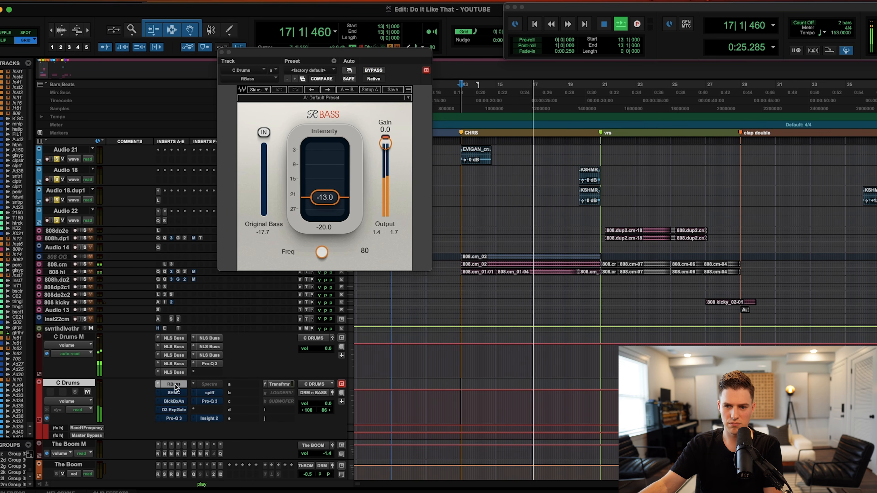
{"action": "key", "text": "space"}
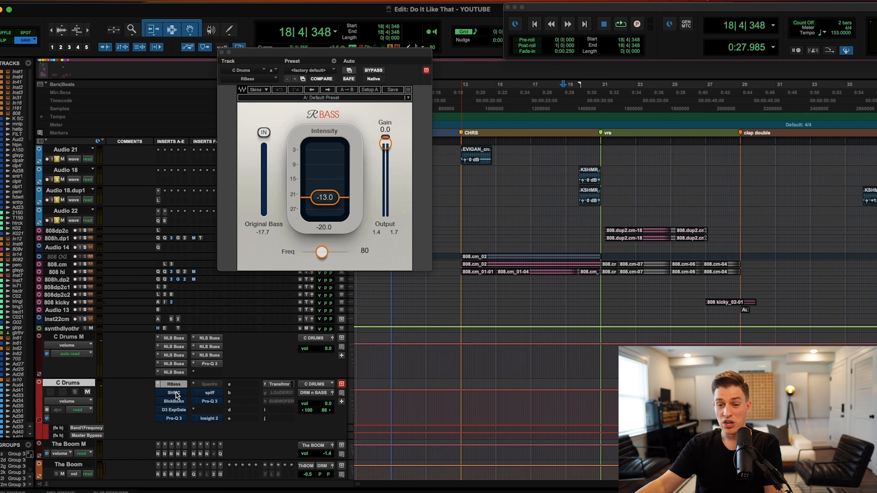
{"action": "left_click", "coordinate": [177, 393]}
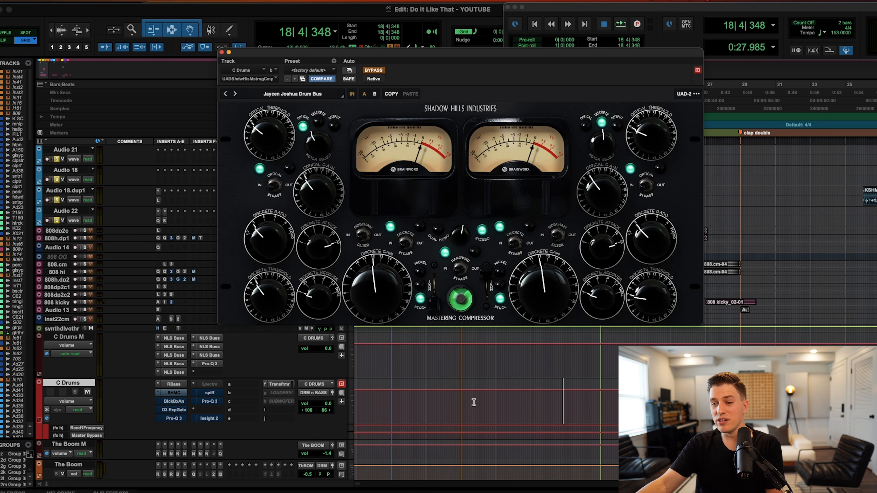
Play from bar 13 and switch on the Shadow Hills compressor, then bring up Black Box HG-2.
{"action": "left_click", "coordinate": [461, 403]}
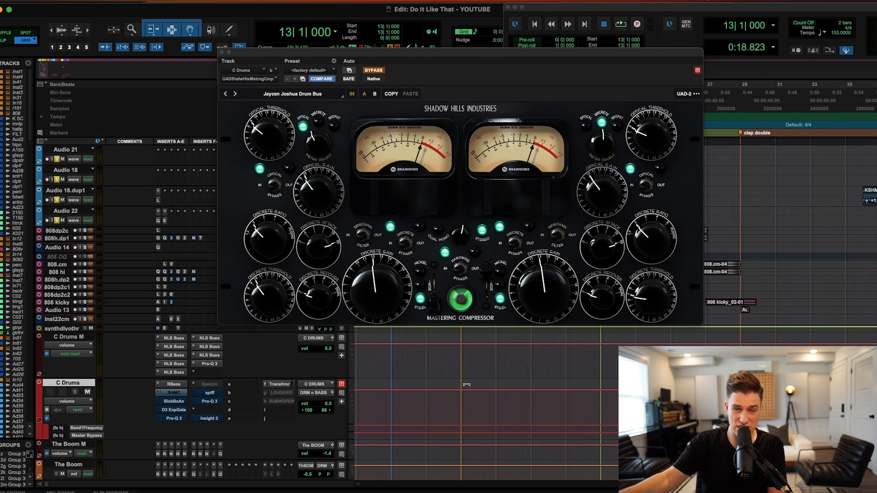
{"action": "key", "text": "space"}
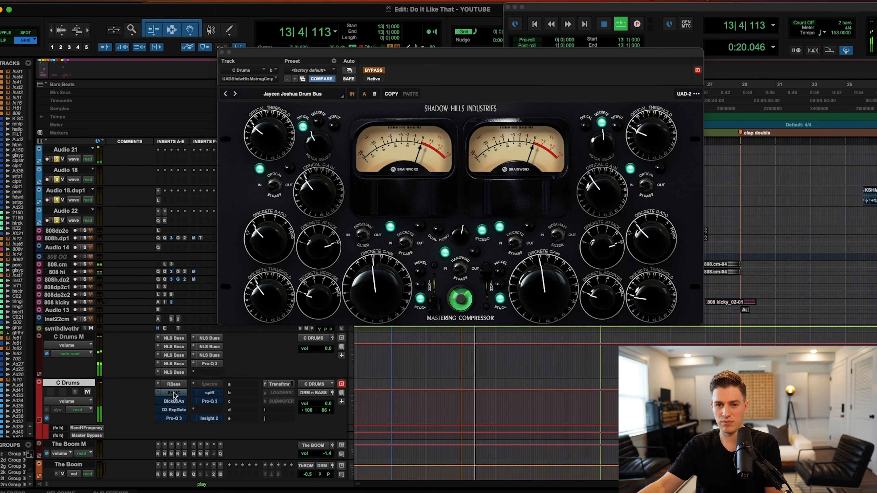
{"action": "left_click", "coordinate": [174, 393], "text": "super"}
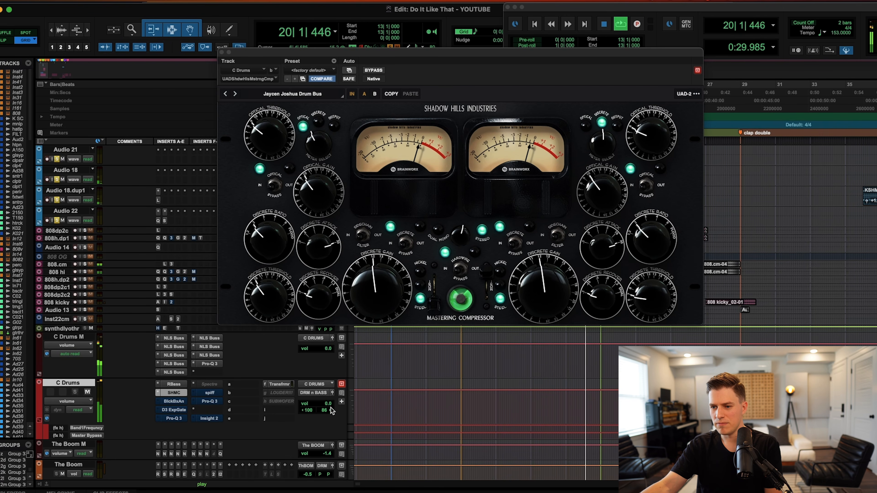
{"action": "key", "text": "space"}
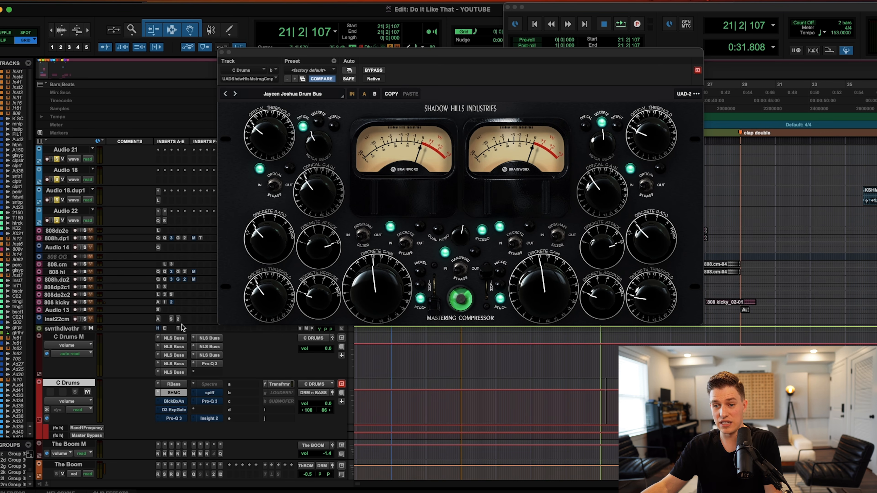
{"action": "left_click", "coordinate": [174, 402]}
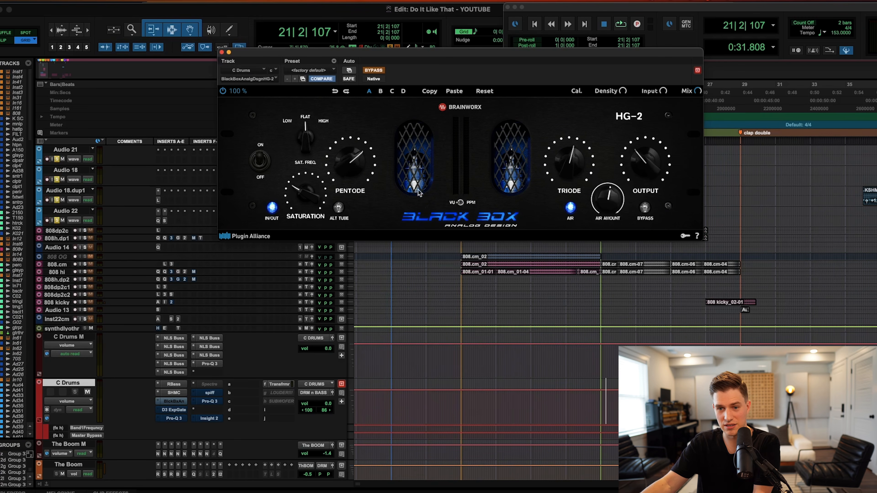
Play from bar 13 and switch on the Black Box HG-2 saturation on C Drums.
{"action": "left_click", "coordinate": [462, 399]}
{"action": "left_click", "coordinate": [461, 399]}
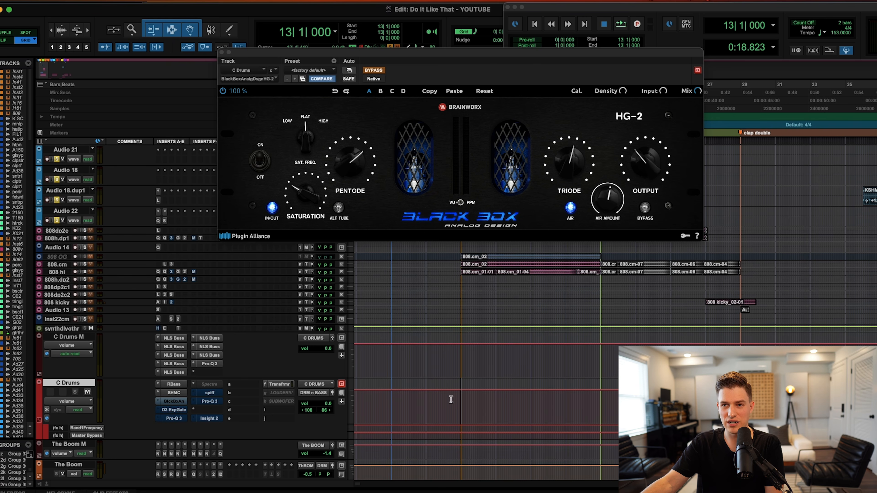
{"action": "key", "text": "space"}
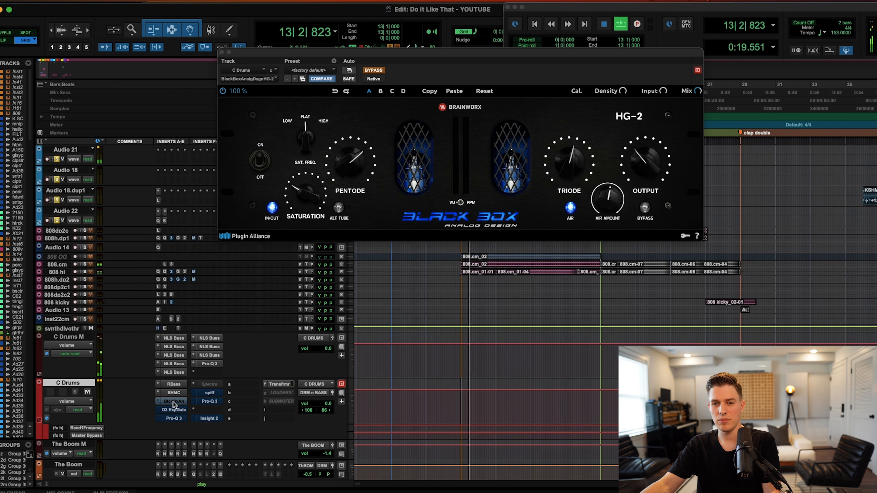
{"action": "left_click", "coordinate": [173, 401], "text": "super"}
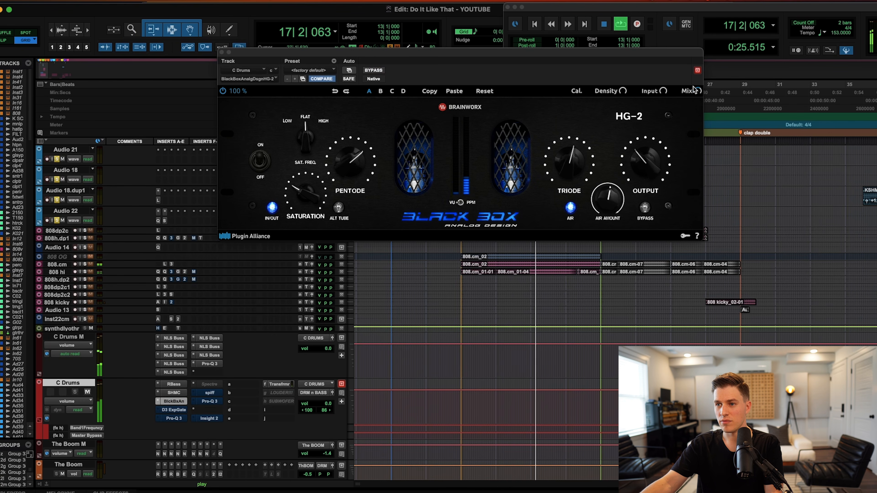
{"action": "key", "text": "space"}
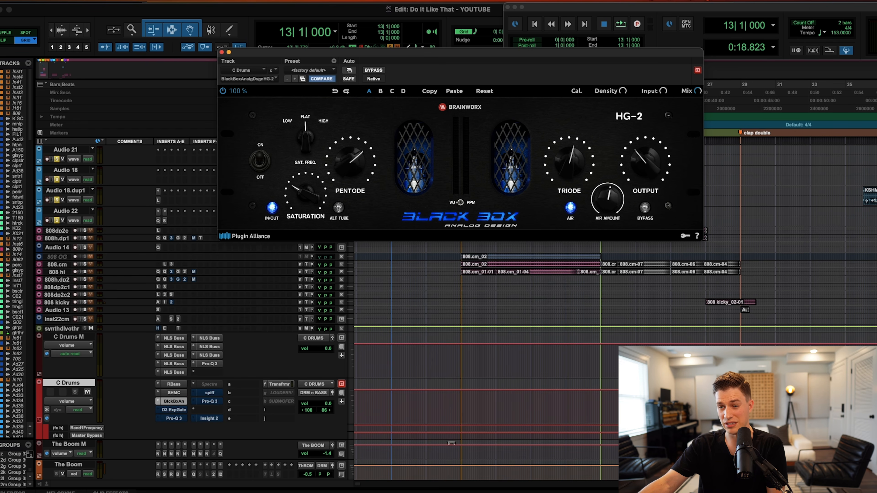
Replay from 12|4|720, stop near bar 16, and bring up the Dyn3 Expander/Gate.
{"action": "left_click", "coordinate": [459, 406]}
{"action": "key", "text": "space"}
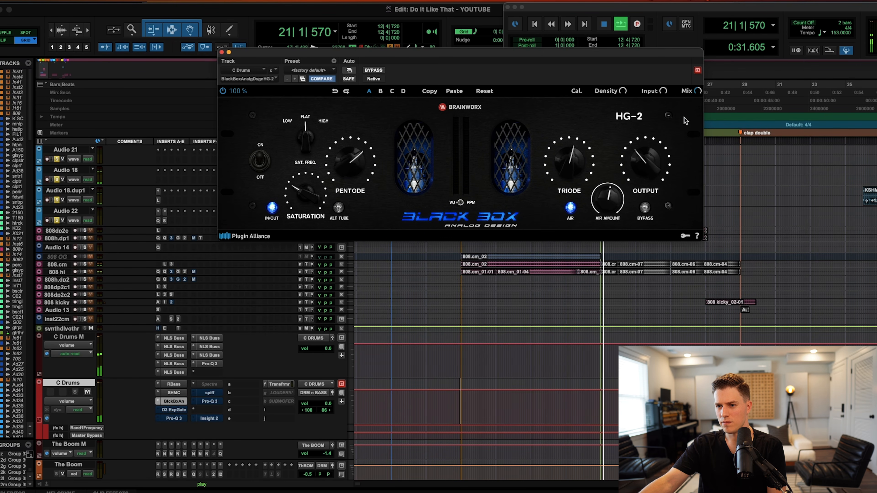
{"action": "left_click", "coordinate": [513, 362]}
{"action": "key", "text": "space"}
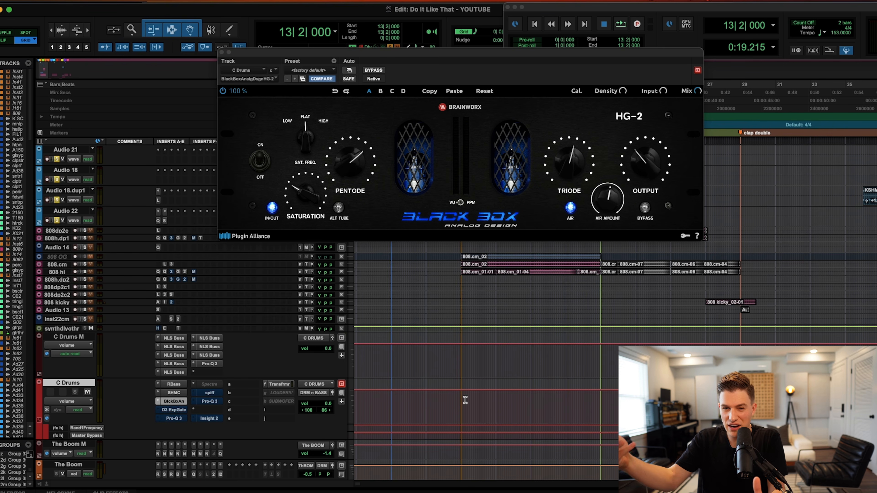
{"action": "left_click", "coordinate": [173, 410]}
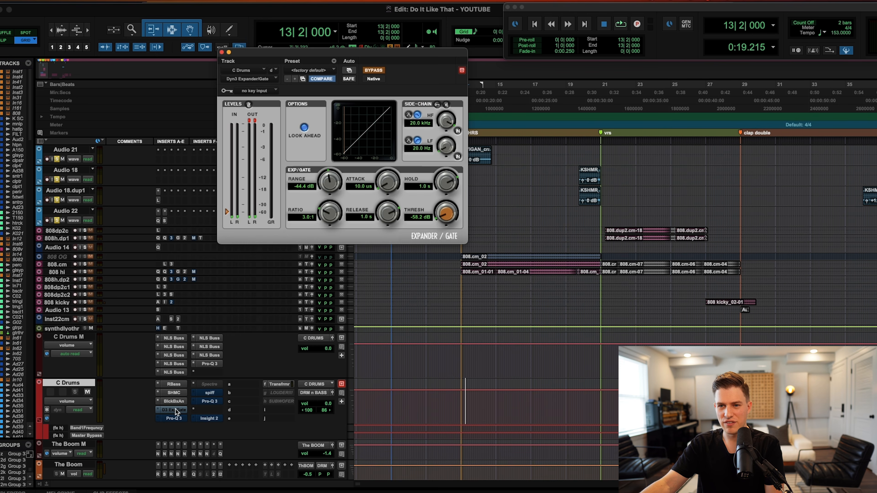
Play from bar 13 while cycling through Shadow Hills, HG-2 and RBass, ending on HG-2.
{"action": "left_click", "coordinate": [466, 394]}
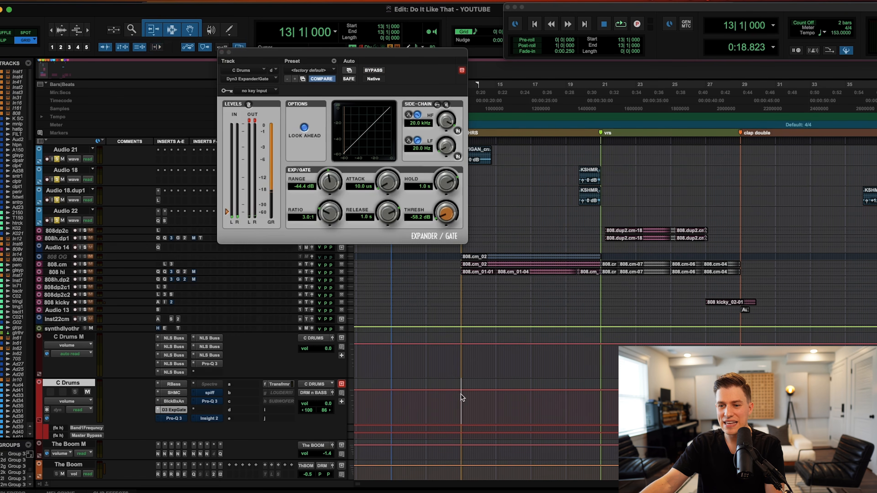
{"action": "key", "text": "space"}
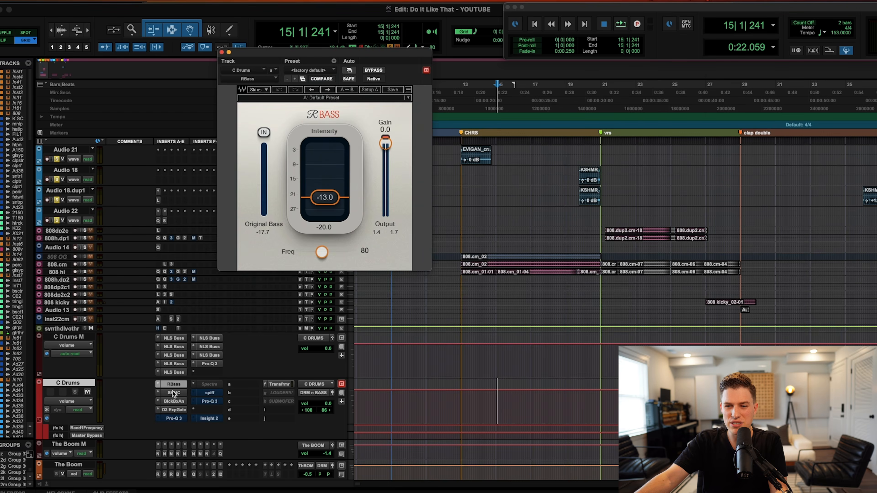
{"action": "left_click", "coordinate": [173, 392]}
{"action": "left_click", "coordinate": [173, 401]}
{"action": "left_click", "coordinate": [176, 385]}
{"action": "left_click", "coordinate": [178, 393]}
{"action": "left_click", "coordinate": [180, 401]}
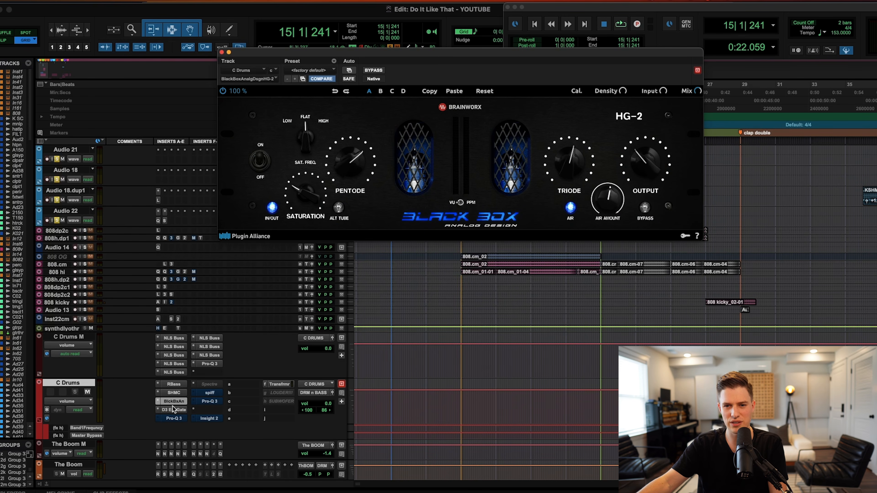
Bring up the C Drums Pro-Q 3 and set the playback start to bar 13.
{"action": "left_click", "coordinate": [176, 419]}
{"action": "mouse_move", "coordinate": [300, 207]}
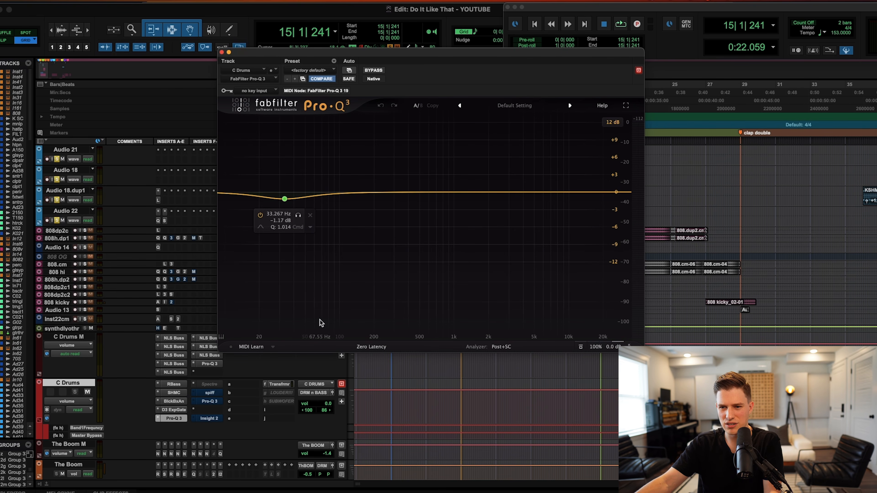
{"action": "left_click", "coordinate": [460, 401]}
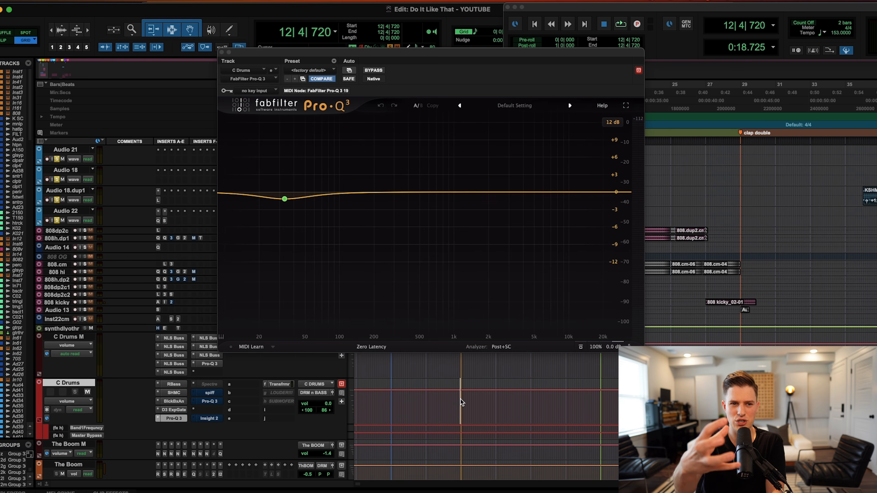
{"action": "left_click", "coordinate": [462, 400]}
{"action": "left_click", "coordinate": [462, 401]}
Compare Pro-Q 3 bypassed and engaged during playback, then open SPIFF and un-bypass it.
{"action": "left_click", "coordinate": [178, 418], "text": "super"}
{"action": "key", "text": "space"}
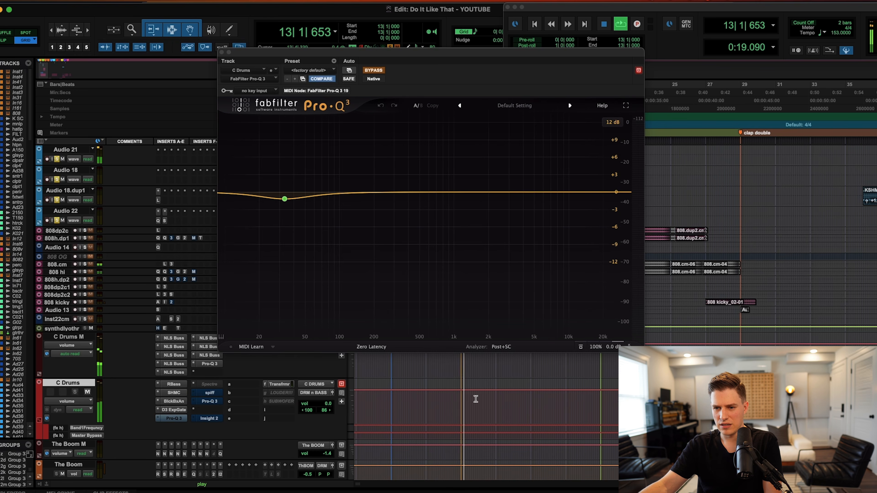
{"action": "left_click", "coordinate": [178, 418], "text": "super"}
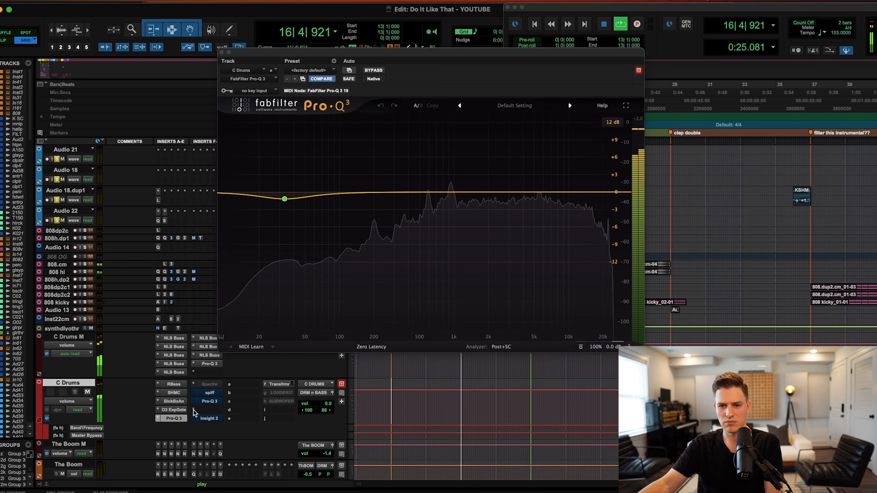
{"action": "key", "text": "space"}
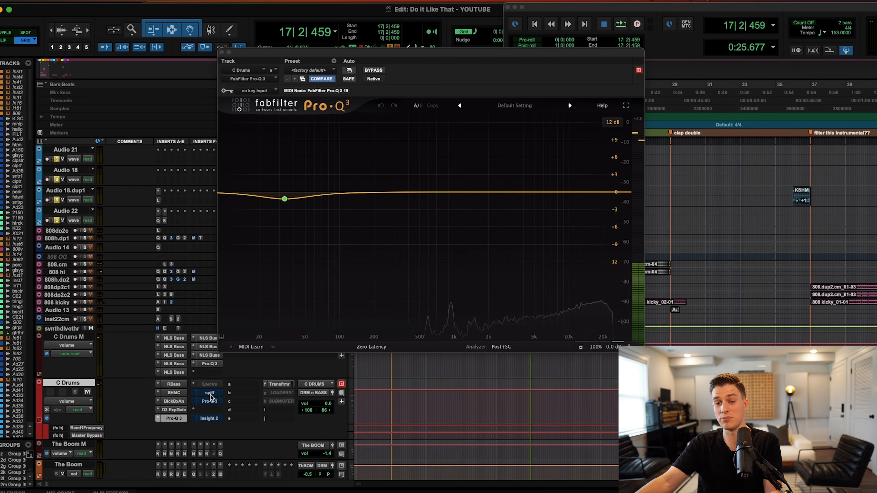
{"action": "left_click", "coordinate": [209, 393]}
{"action": "left_click", "coordinate": [210, 394], "text": "super"}
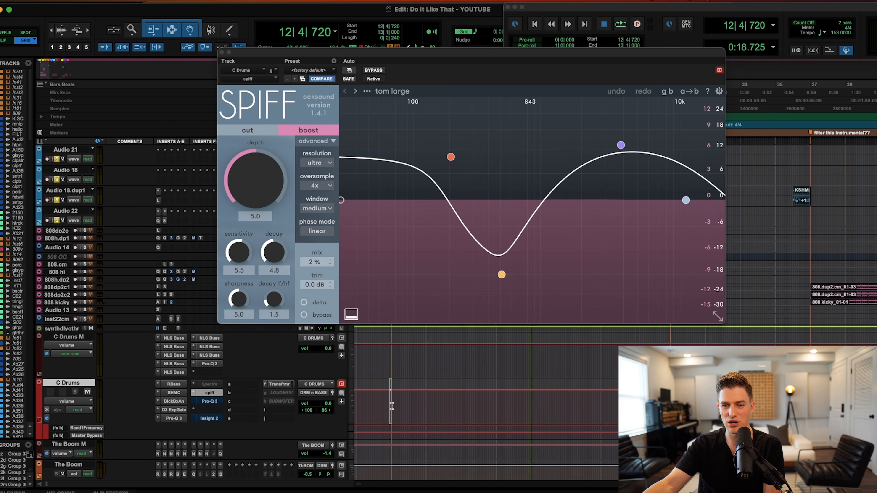
Audition Spiff bypassed while playing from bar 13, re-engage it with its window reopened, then stop.
{"action": "left_click", "coordinate": [212, 394], "text": "super"}
{"action": "key", "text": "space"}
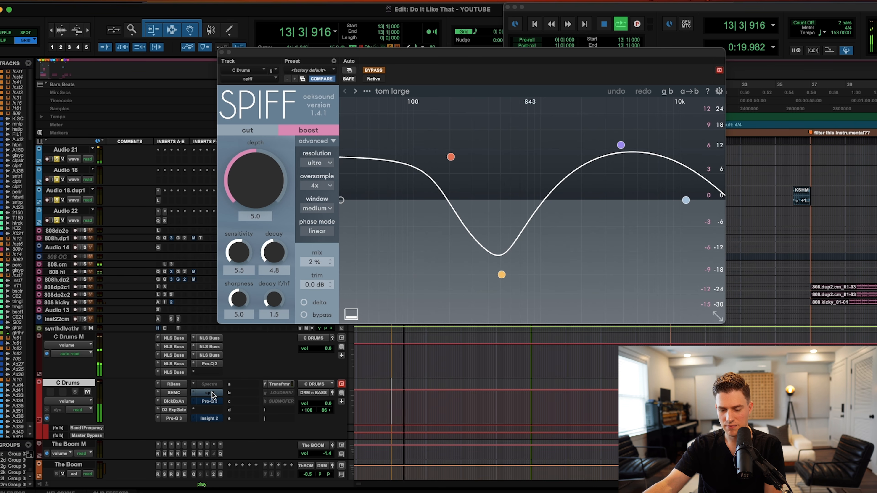
{"action": "left_click", "coordinate": [213, 393]}
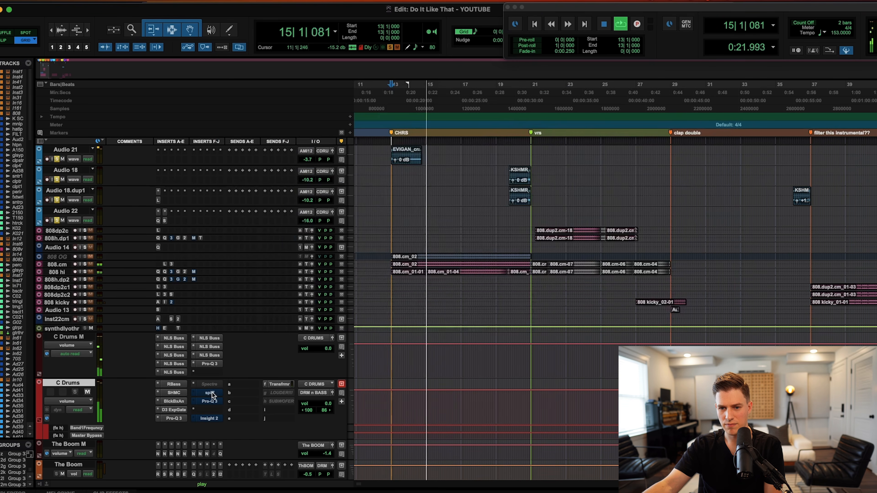
{"action": "left_click", "coordinate": [212, 393]}
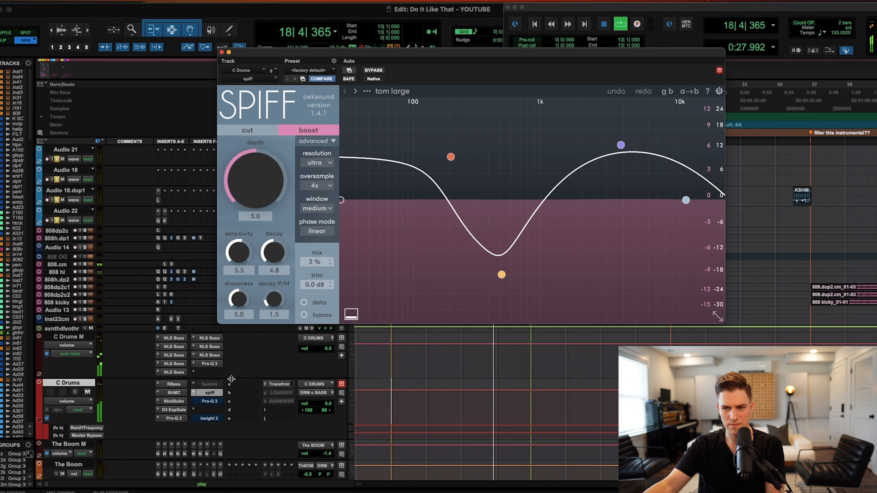
{"action": "key", "text": "space"}
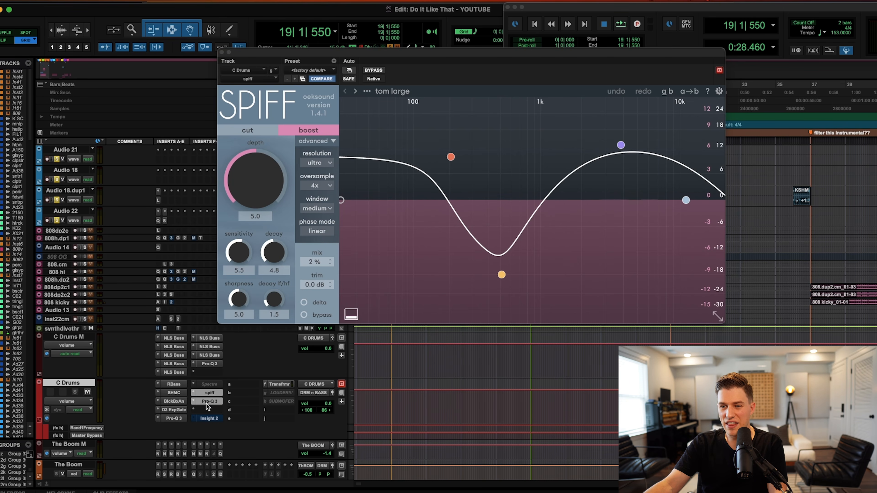
View the second Pro-Q 3, zoom out, put the playhead at bar 79, and bring up Insight 2.
{"action": "left_click", "coordinate": [208, 401]}
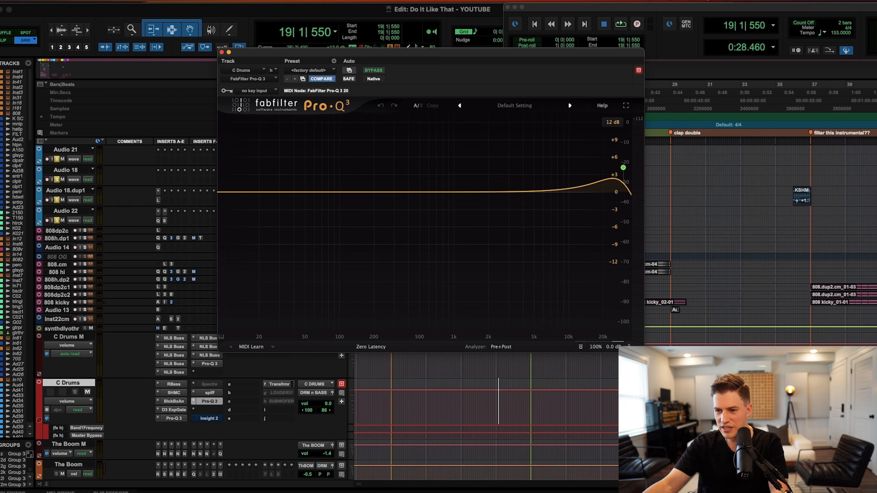
{"action": "key", "text": "r"}
{"action": "key", "text": "r"}
{"action": "key", "text": "r"}
{"action": "left_click", "coordinate": [527, 439]}
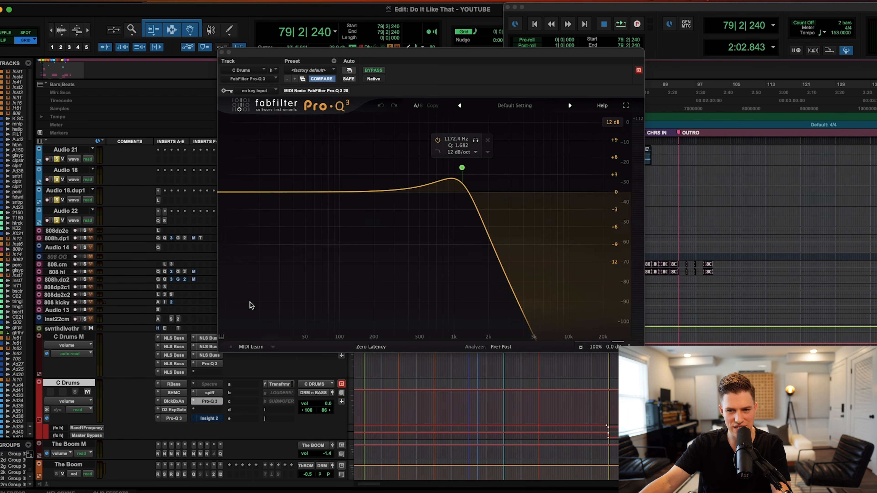
{"action": "left_click", "coordinate": [213, 418]}
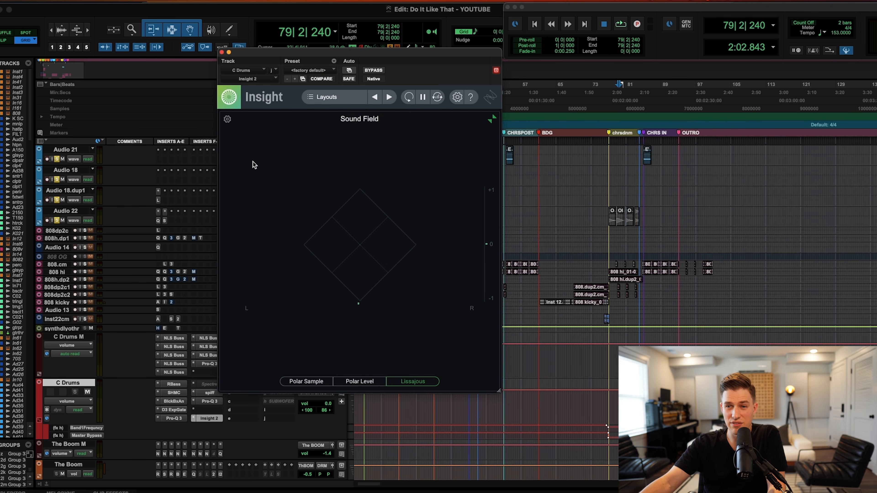
Zoom the timeline in and back out around the playhead, then close Insight 2.
{"action": "scroll", "coordinate": [518, 420], "scroll_direction": "left", "scroll_amount": 4}
{"action": "key", "text": "t"}
{"action": "key", "text": "t"}
{"action": "key", "text": "t"}
{"action": "scroll", "coordinate": [483, 440], "scroll_direction": "left", "scroll_amount": 15}
{"action": "key", "text": "r"}
{"action": "key", "text": "r"}
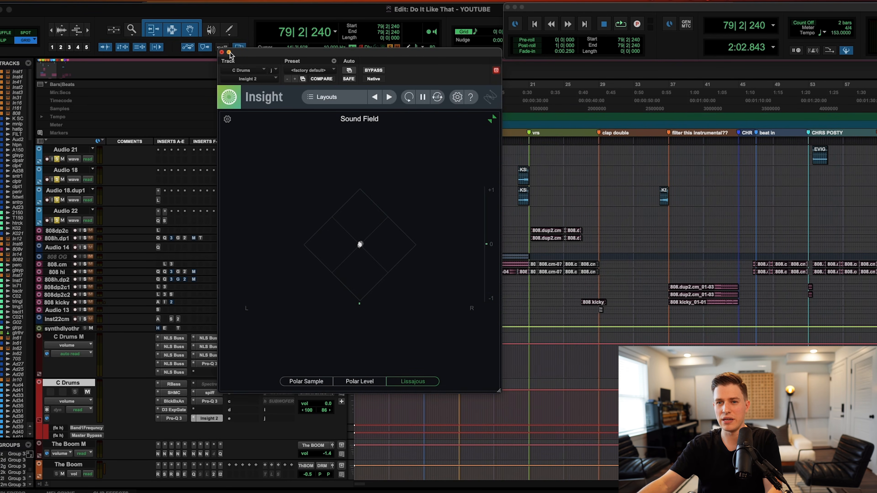
{"action": "left_click", "coordinate": [222, 52]}
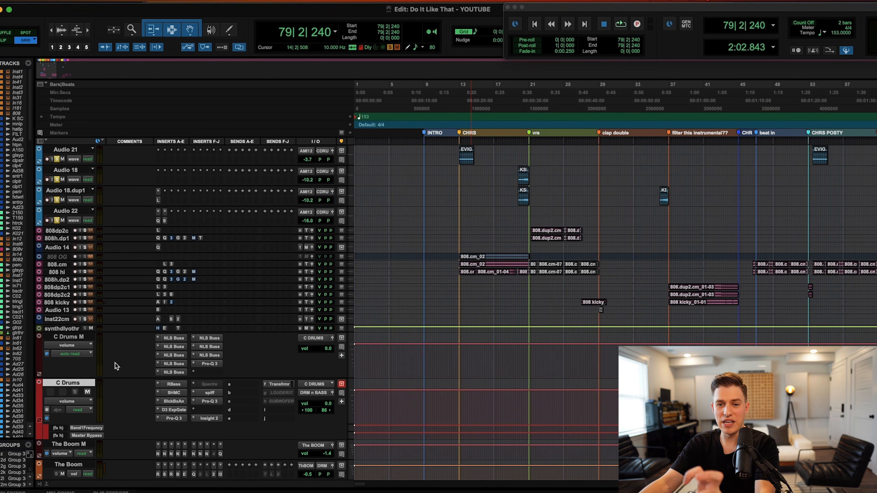
Enlarge the DRM n BASS J M track to show its inserts and bring up StandardCLIP.
{"action": "left_click", "coordinate": [71, 337], "text": "shift"}
{"action": "scroll", "coordinate": [90, 381], "scroll_direction": "down", "scroll_amount": 5}
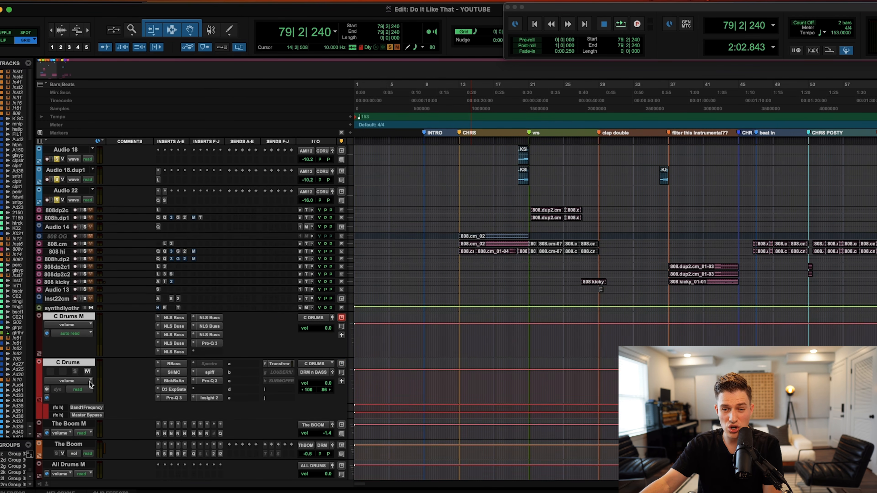
{"action": "left_click", "coordinate": [83, 418]}
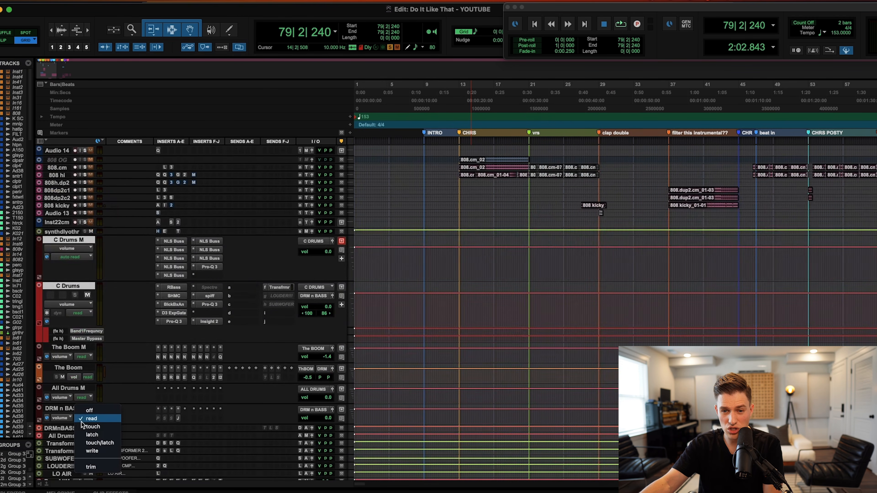
{"action": "left_click", "coordinate": [53, 420]}
{"action": "left_click_drag", "start_coordinate": [56, 424], "coordinate": [59, 457]}
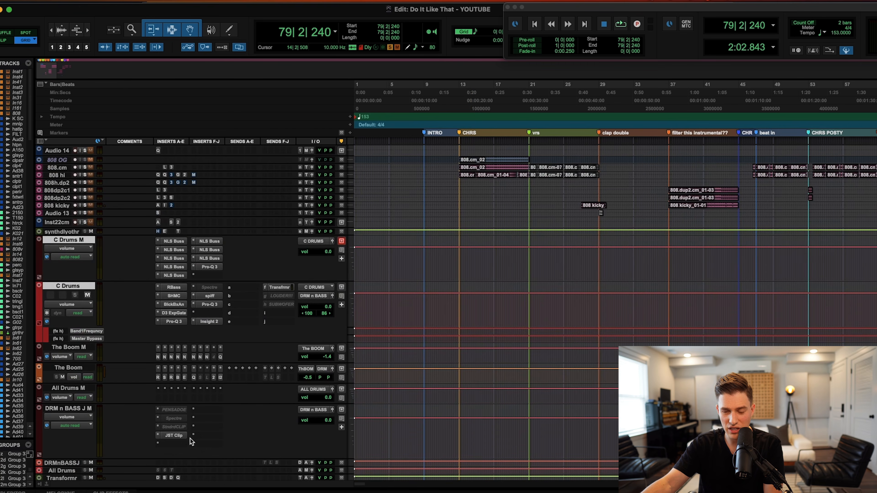
{"action": "left_click", "coordinate": [173, 427]}
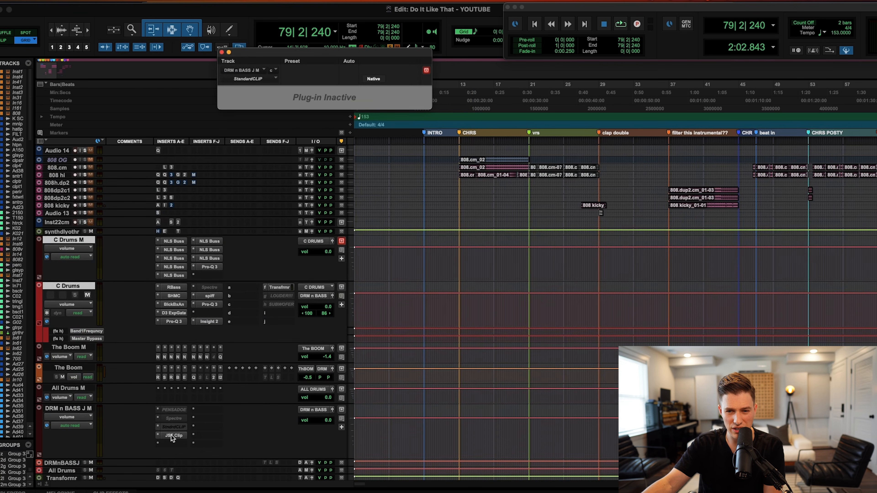
Play from bar 13 and re-enable the JST Clip insert on DRM n BASS J M.
{"action": "left_click", "coordinate": [171, 436]}
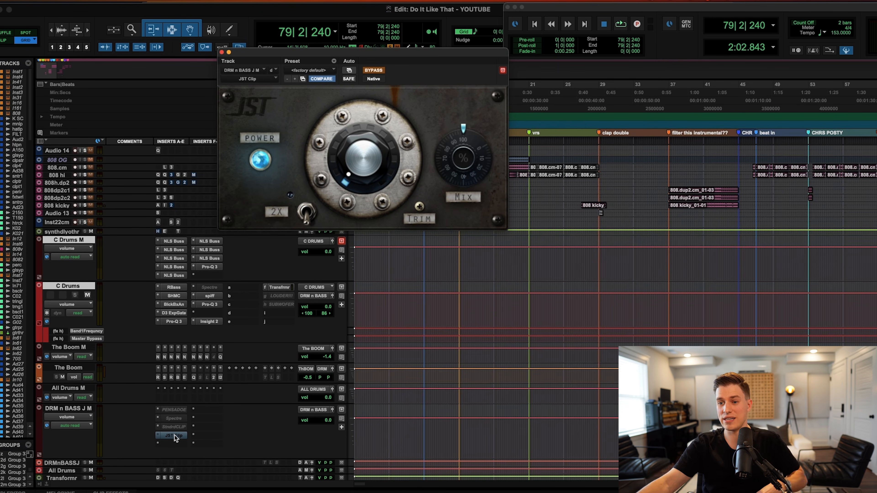
{"action": "left_click", "coordinate": [459, 430]}
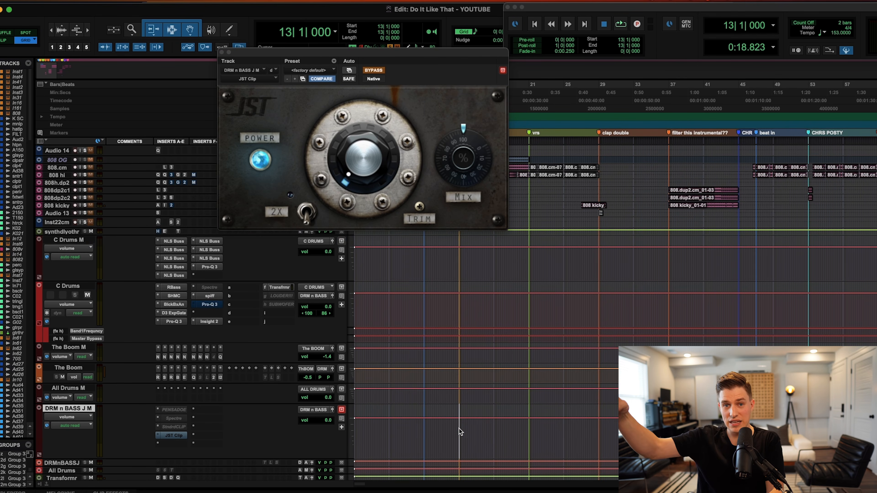
{"action": "key", "text": "space"}
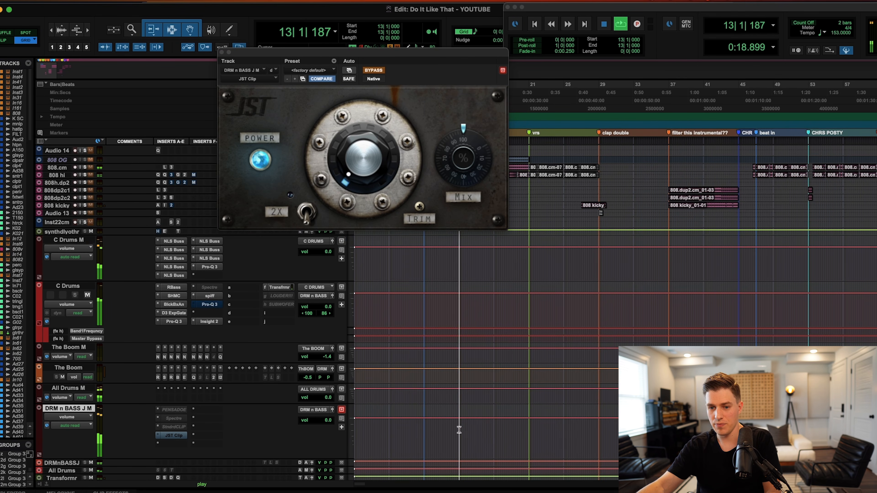
{"action": "left_click", "coordinate": [175, 435], "text": "super"}
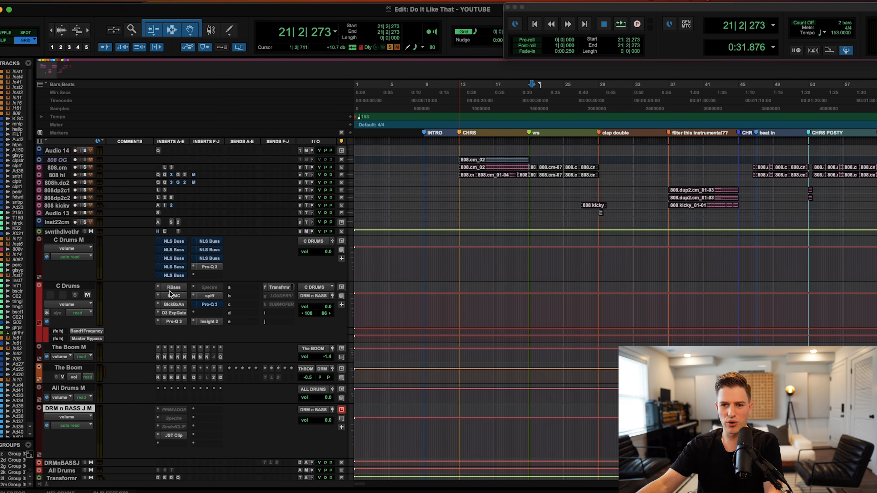
Bypass the RBass, SHMC and spiff inserts on C Drums and zoom the timeline out.
{"action": "left_click", "coordinate": [175, 287], "text": "super"}
{"action": "left_click", "coordinate": [175, 296], "text": "super"}
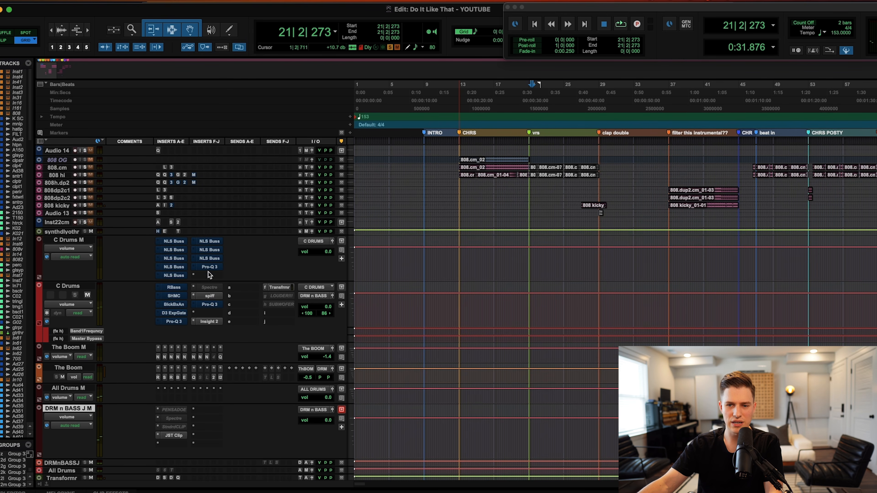
{"action": "left_click", "coordinate": [207, 296], "text": "super"}
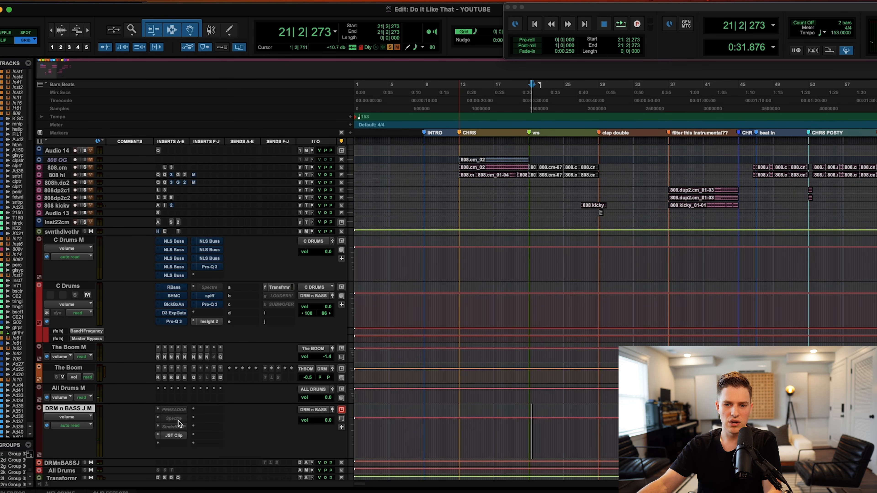
{"action": "key", "text": "r"}
{"action": "scroll", "coordinate": [538, 403], "scroll_direction": "right", "scroll_amount": 3}
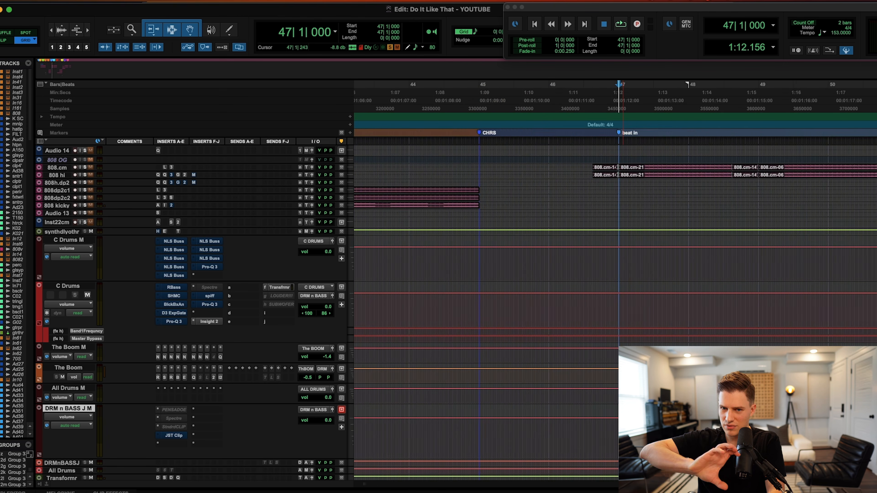
Re-enable the eight NLS Buss inserts and the Pro-Q 3 insert on C Drums M.
{"action": "key", "text": "r"}
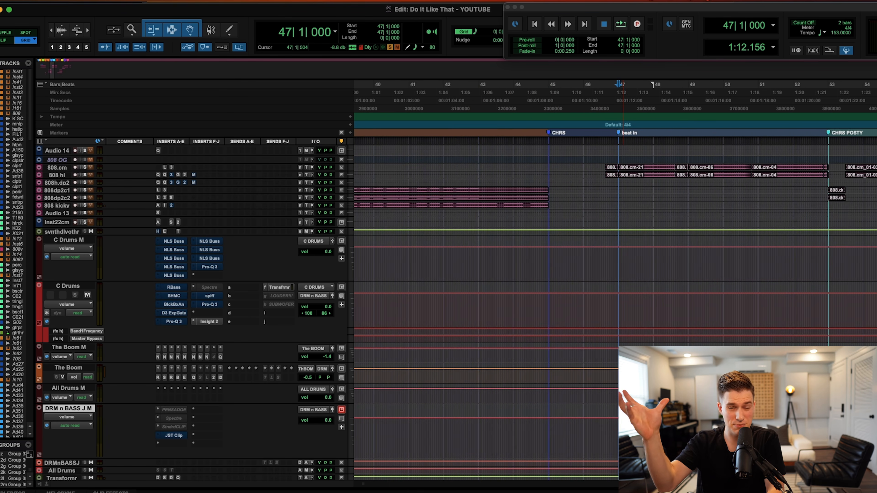
{"action": "scroll", "coordinate": [582, 383], "scroll_direction": "right", "scroll_amount": 3}
{"action": "scroll", "coordinate": [583, 384], "scroll_direction": "up", "scroll_amount": 2}
{"action": "scroll", "coordinate": [583, 384], "scroll_direction": "down", "scroll_amount": 1}
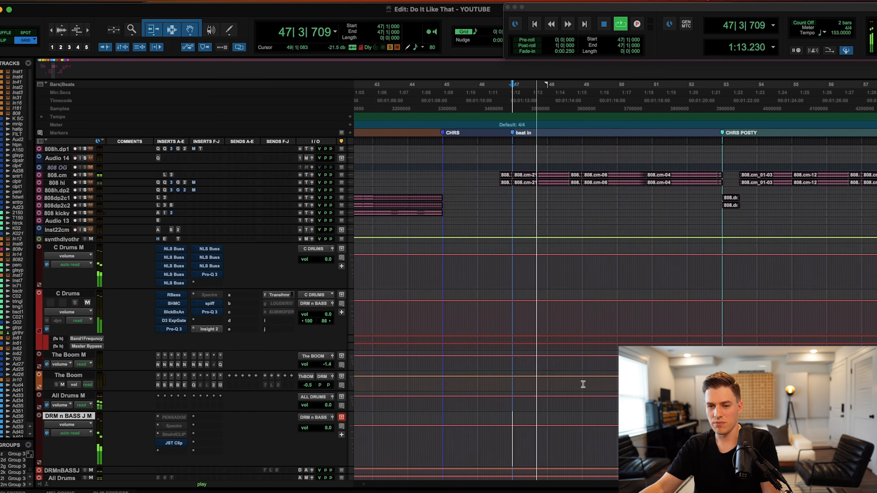
{"action": "left_click", "coordinate": [179, 251], "text": "super"}
{"action": "left_click", "coordinate": [178, 257], "text": "super"}
{"action": "left_click", "coordinate": [175, 266], "text": "super"}
{"action": "left_click", "coordinate": [174, 274], "text": "super"}
{"action": "left_click", "coordinate": [174, 283], "text": "super"}
{"action": "left_click", "coordinate": [209, 249], "text": "super"}
{"action": "left_click", "coordinate": [210, 257], "text": "super"}
{"action": "left_click", "coordinate": [210, 266], "text": "super"}
{"action": "left_click", "coordinate": [210, 274], "text": "super"}
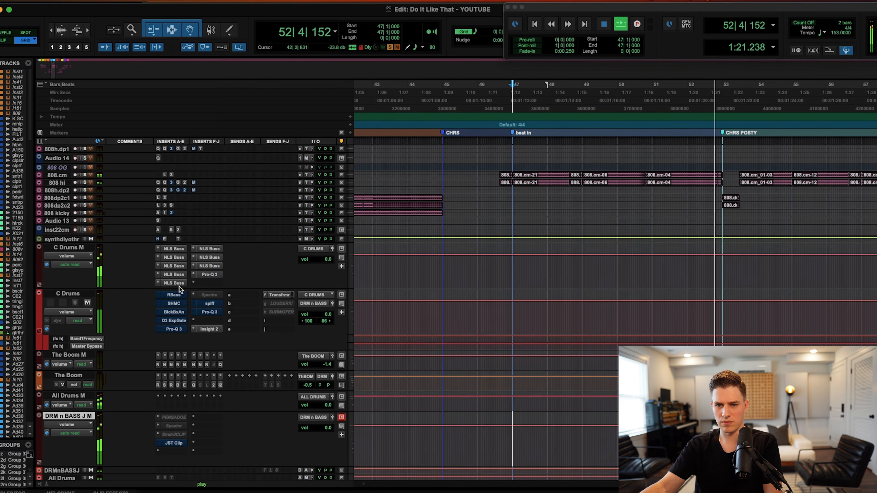
Re-enable all C Drums inserts and JST Clip on DRM n BASS, restarting playback at bar 47.
{"action": "left_click", "coordinate": [176, 296], "text": "super"}
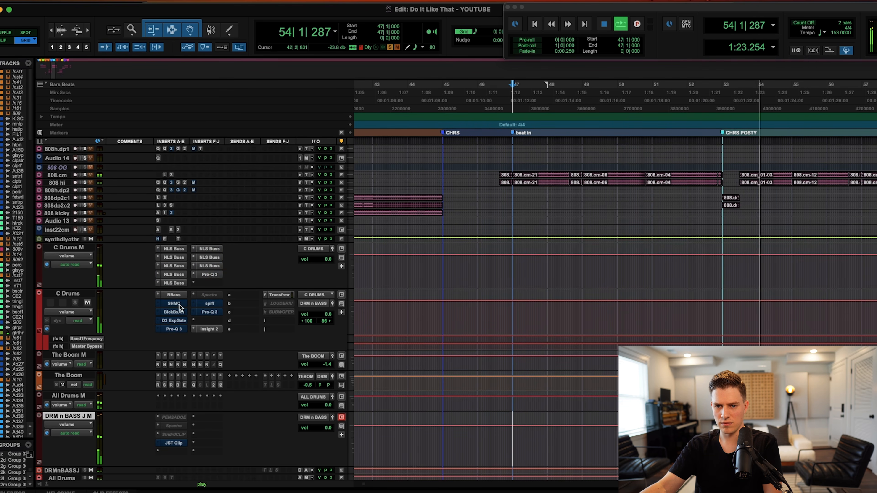
{"action": "left_click", "coordinate": [179, 305], "text": "super"}
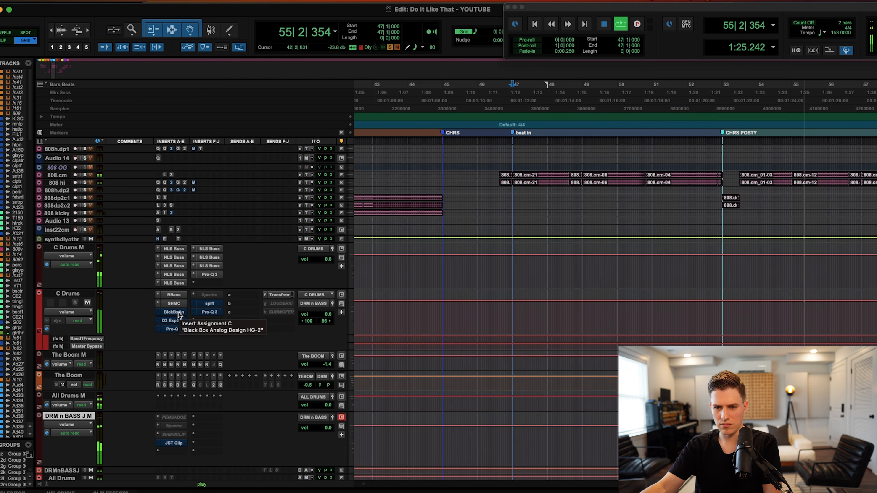
{"action": "left_click", "coordinate": [178, 313], "text": "super"}
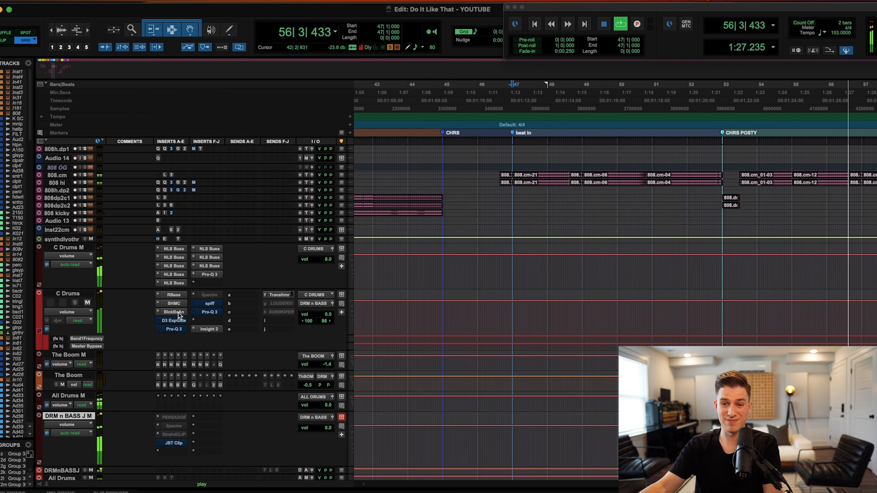
{"action": "key", "text": "super+bracketleft"}
{"action": "left_click", "coordinate": [178, 321], "text": "super"}
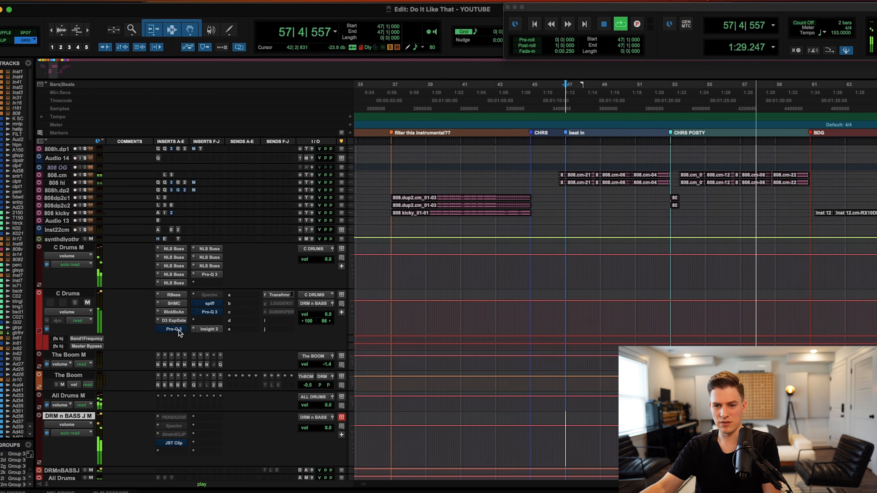
{"action": "left_click", "coordinate": [179, 330], "text": "super"}
{"action": "left_click", "coordinate": [211, 304], "text": "super"}
{"action": "left_click", "coordinate": [211, 312], "text": "super"}
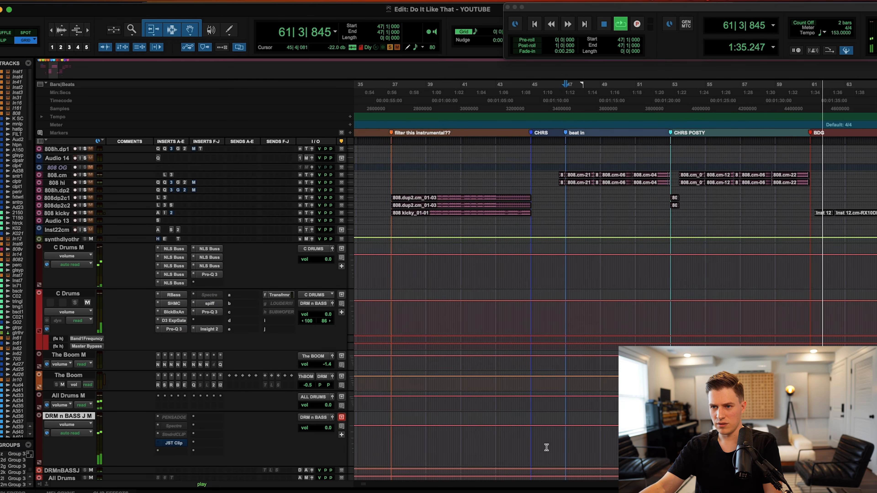
{"action": "key", "text": "space"}
{"action": "key", "text": "space"}
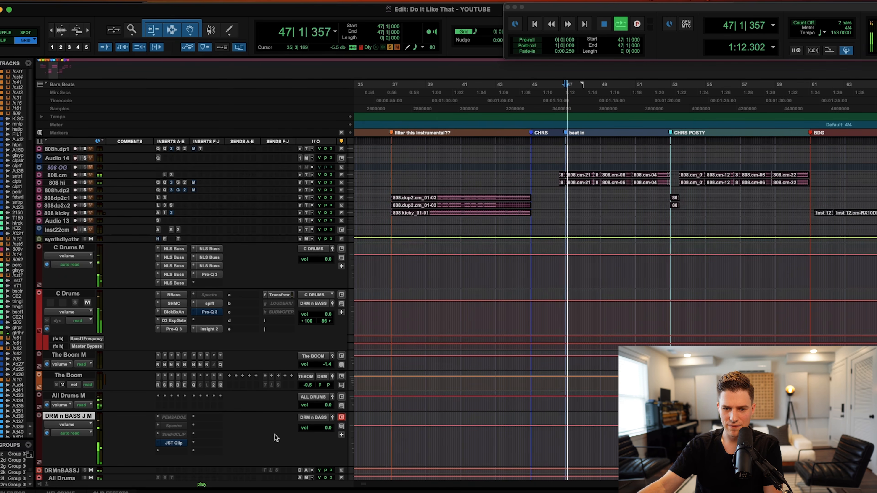
{"action": "left_click", "coordinate": [178, 443]}
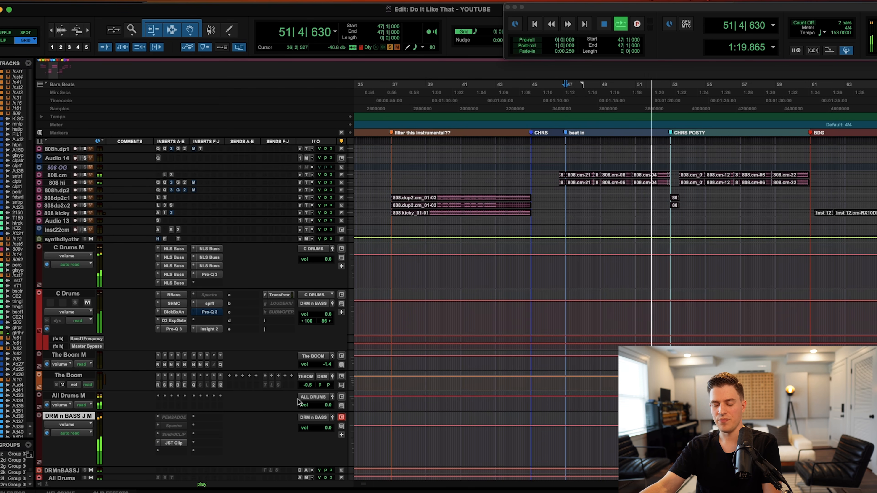
{"action": "key", "text": "r"}
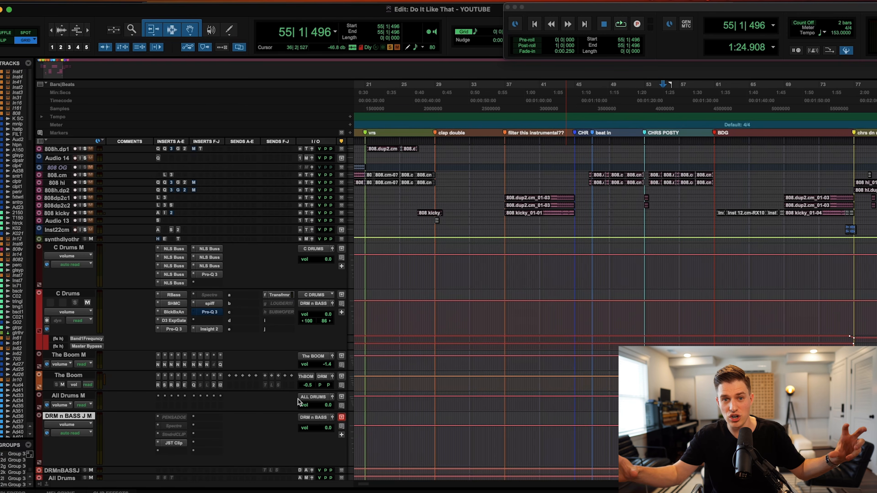
Enlarge Master 1 to show its inserts, check The God Particle, then return to the drum buses.
{"action": "scroll", "coordinate": [137, 380], "scroll_direction": "down", "scroll_amount": 15}
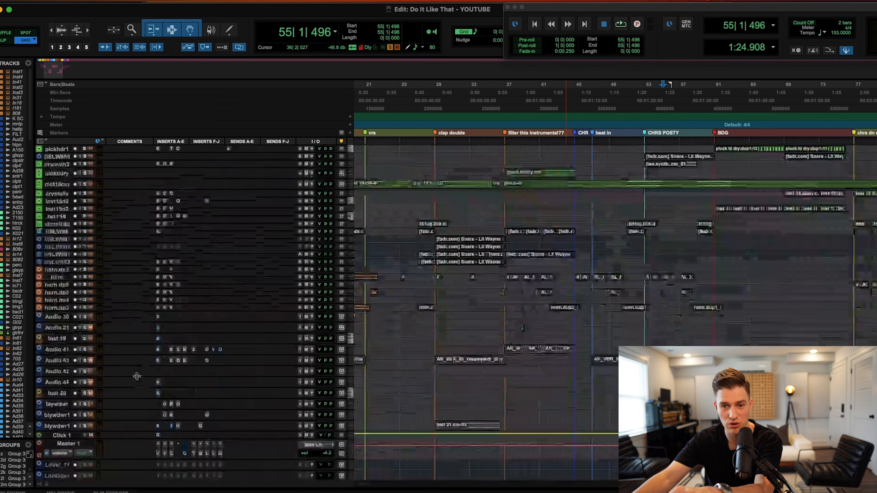
{"action": "left_click_drag", "start_coordinate": [69, 322], "coordinate": [76, 383]}
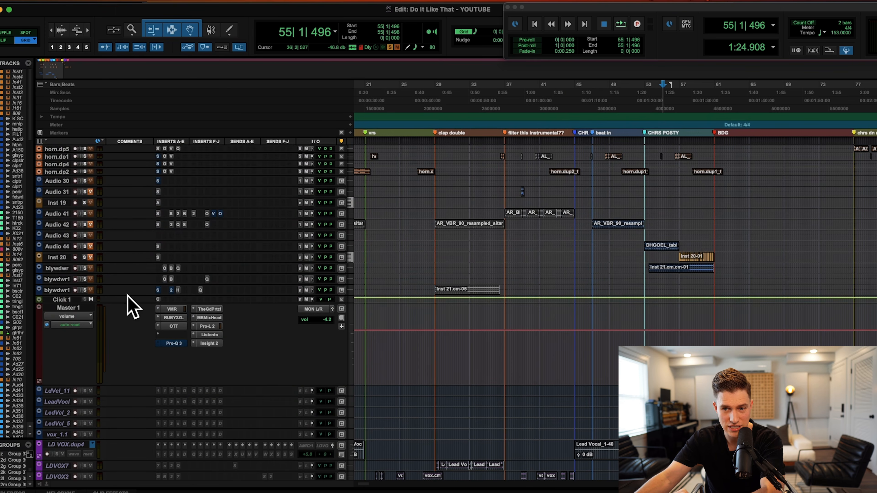
{"action": "left_click", "coordinate": [219, 310]}
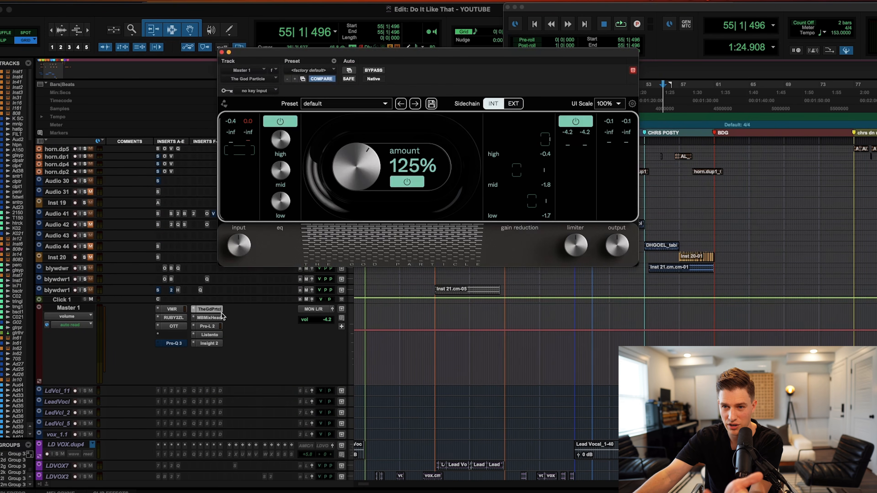
{"action": "left_click", "coordinate": [222, 52]}
{"action": "scroll", "coordinate": [250, 328], "scroll_direction": "up", "scroll_amount": 3}
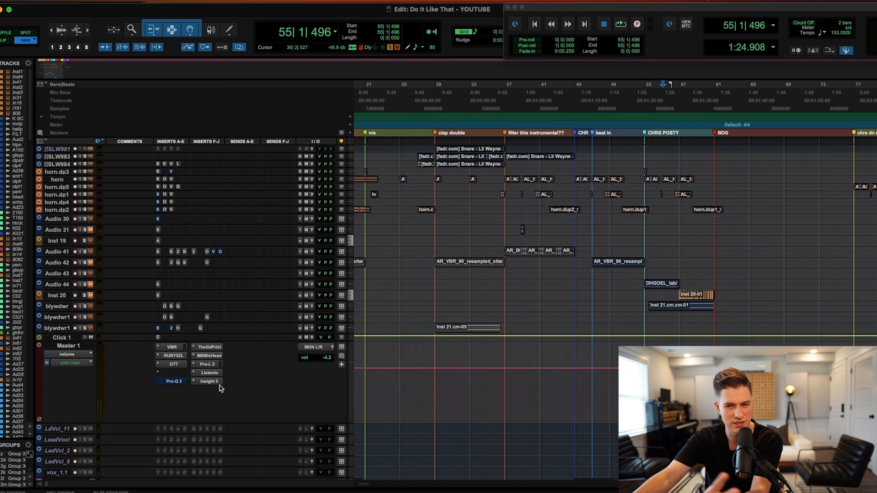
{"action": "scroll", "coordinate": [233, 370], "scroll_direction": "up", "scroll_amount": 10}
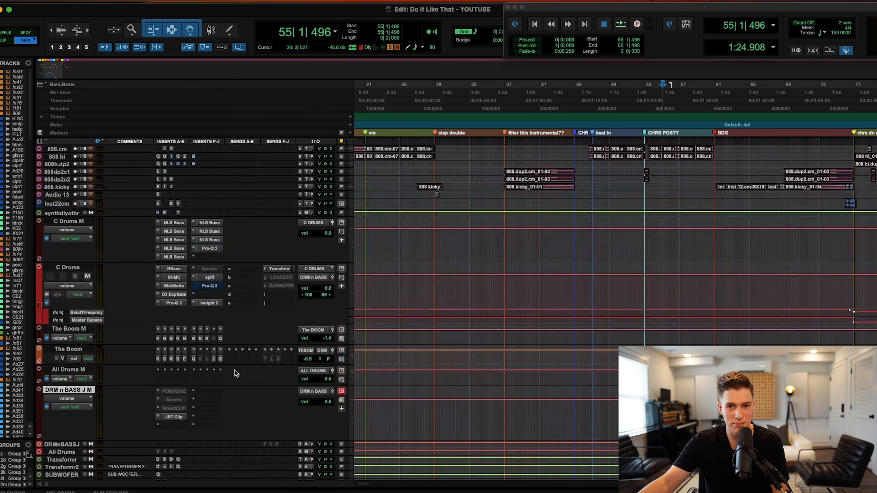
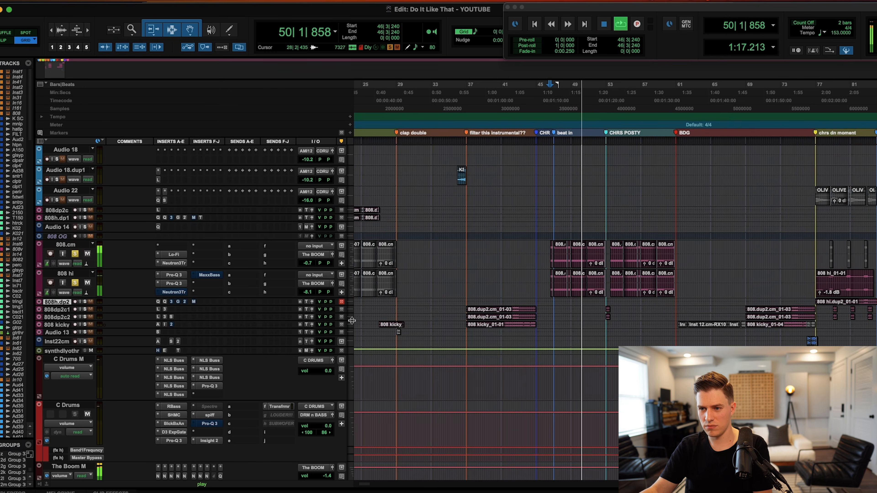
Stop playback and enlarge The Boom M so its full insert chain and sends are visible.
{"action": "scroll", "coordinate": [448, 328], "scroll_direction": "down", "scroll_amount": 4}
{"action": "scroll", "coordinate": [448, 327], "scroll_direction": "down", "scroll_amount": 1}
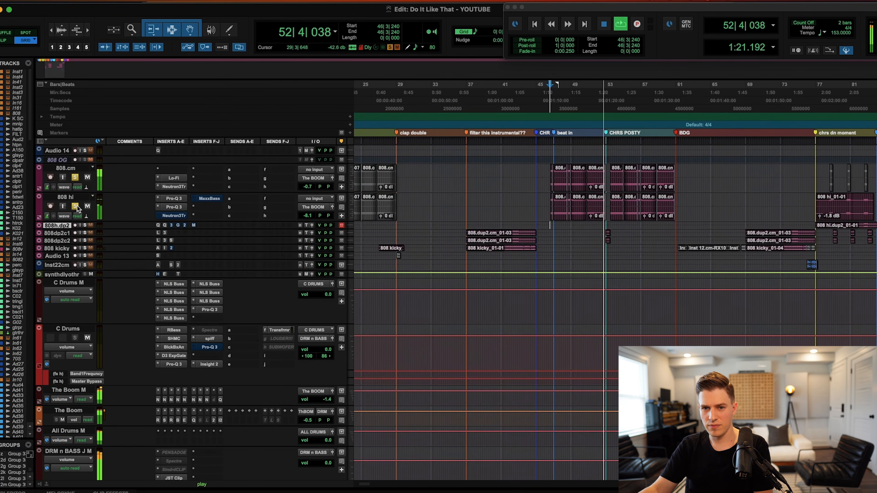
{"action": "key", "text": "space"}
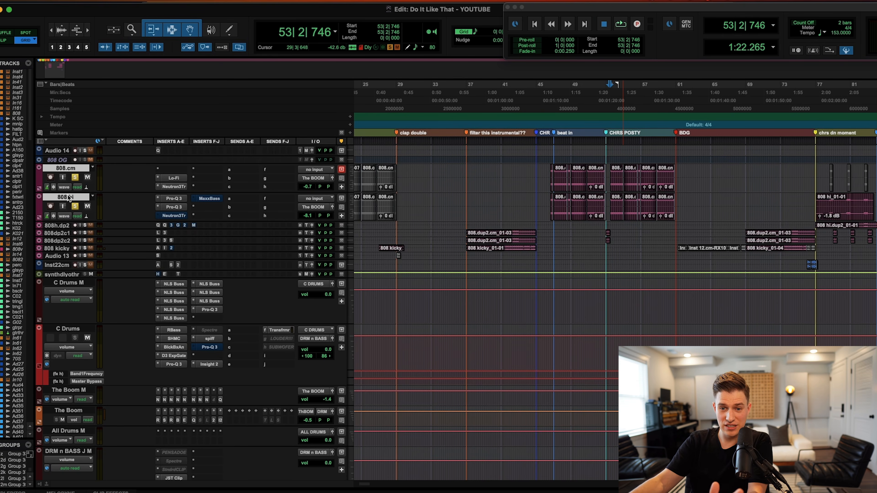
{"action": "left_click_drag", "start_coordinate": [82, 405], "coordinate": [83, 472]}
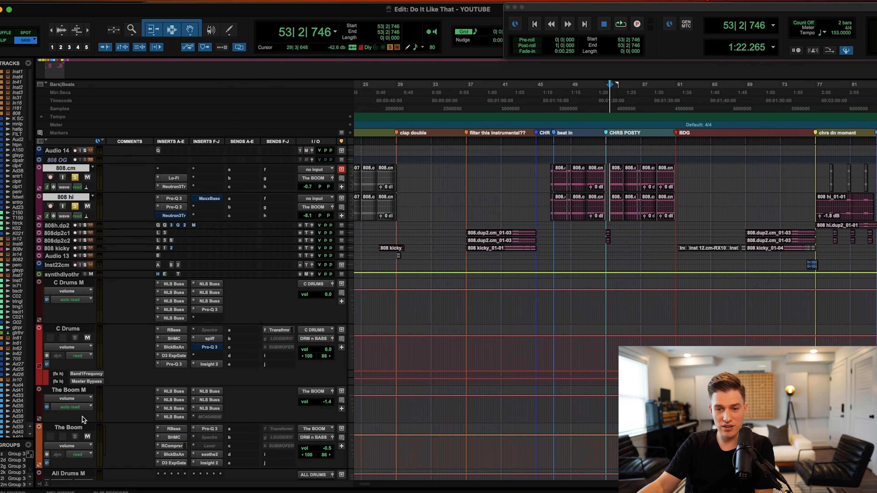
{"action": "left_click_drag", "start_coordinate": [81, 430], "coordinate": [83, 438]}
{"action": "scroll", "coordinate": [118, 353], "scroll_direction": "down", "scroll_amount": 5}
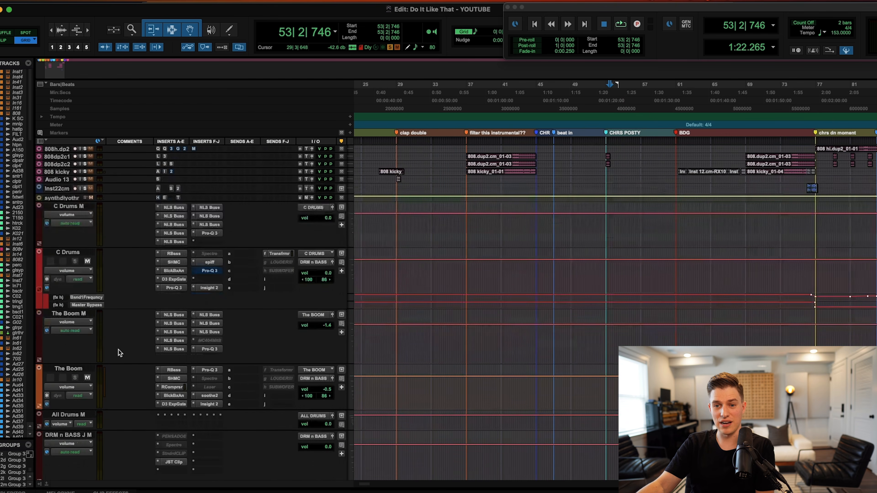
{"action": "left_click", "coordinate": [177, 315]}
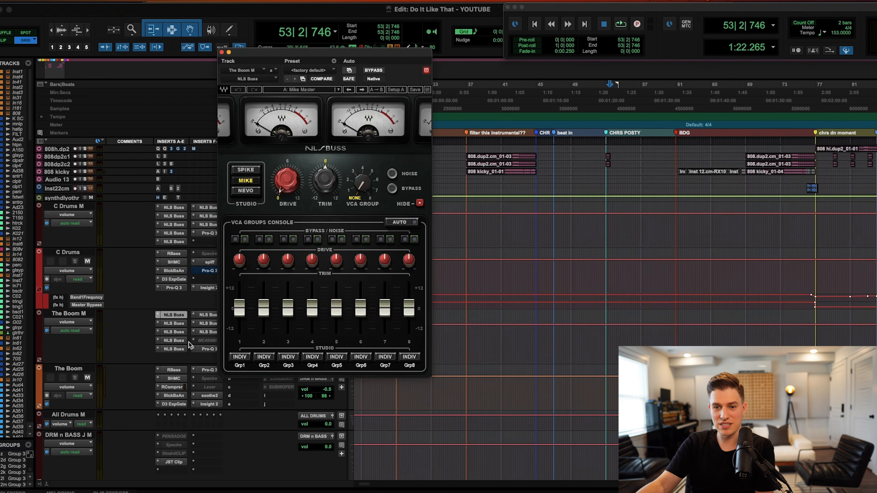
{"action": "left_click", "coordinate": [167, 325]}
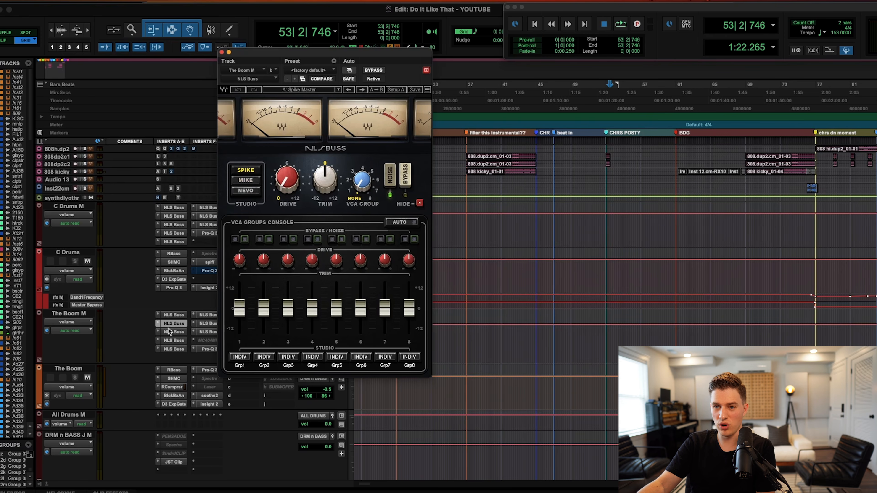
{"action": "left_click", "coordinate": [221, 53]}
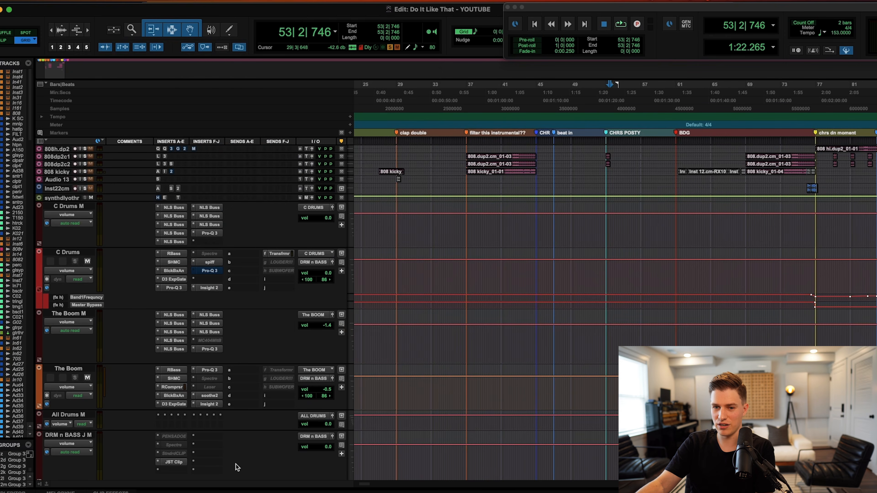
{"action": "left_click", "coordinate": [174, 371]}
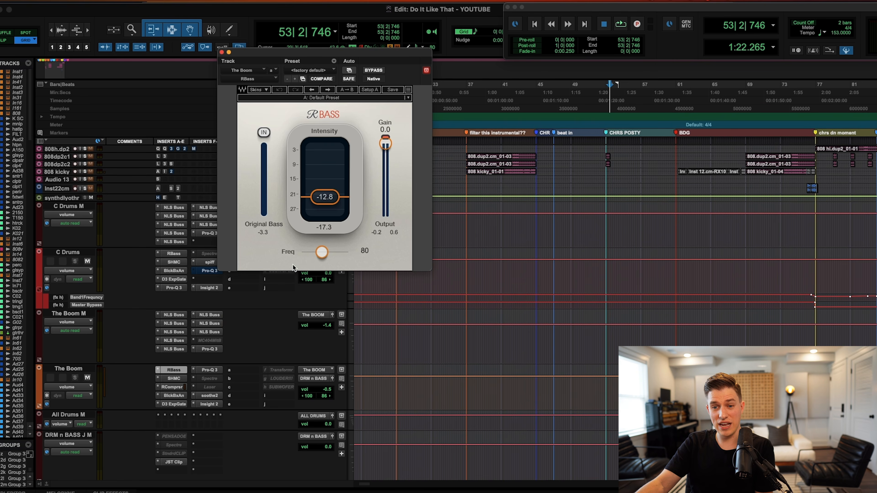
{"action": "left_click", "coordinate": [174, 377]}
{"action": "scroll", "coordinate": [203, 385], "scroll_direction": "down", "scroll_amount": 2}
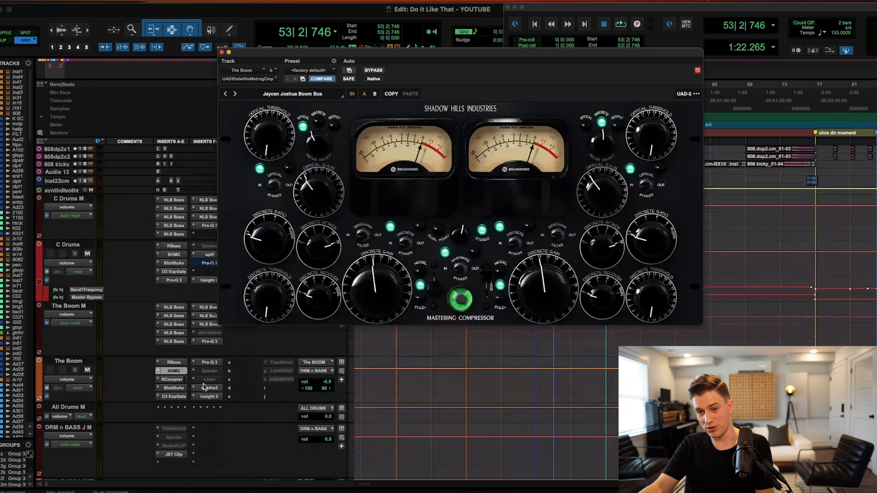
{"action": "left_click", "coordinate": [177, 372]}
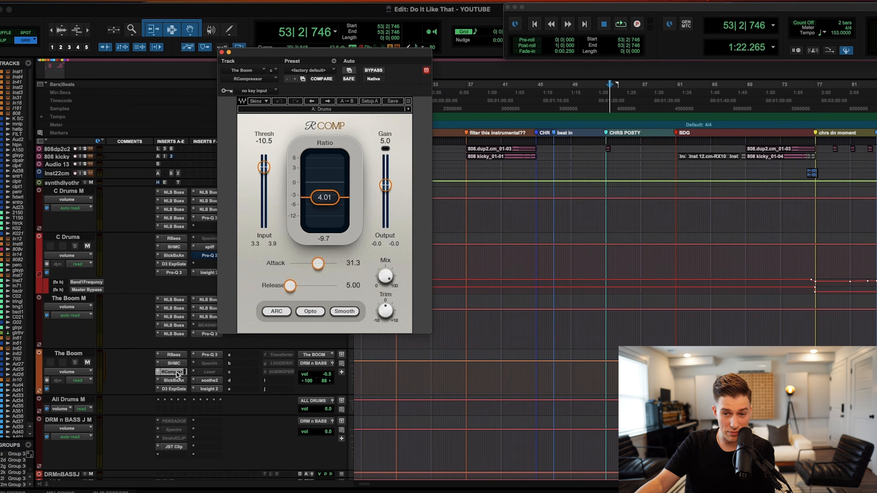
{"action": "left_click", "coordinate": [177, 381]}
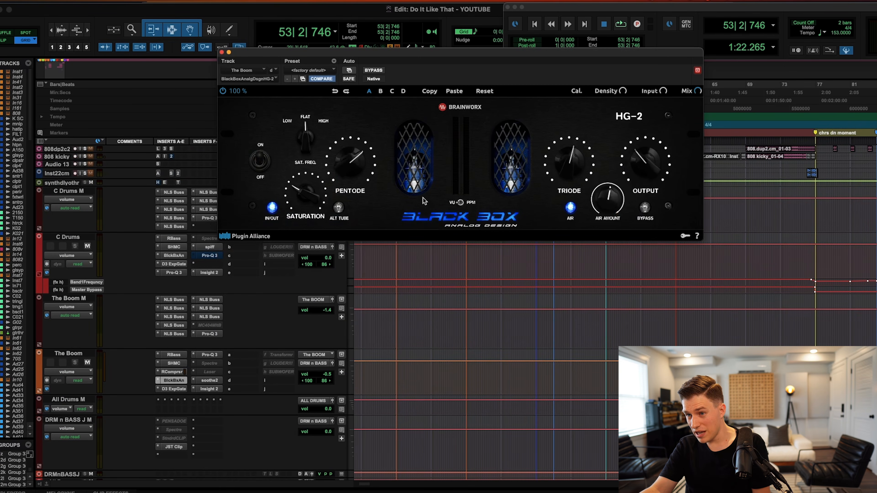
{"action": "left_click", "coordinate": [174, 390]}
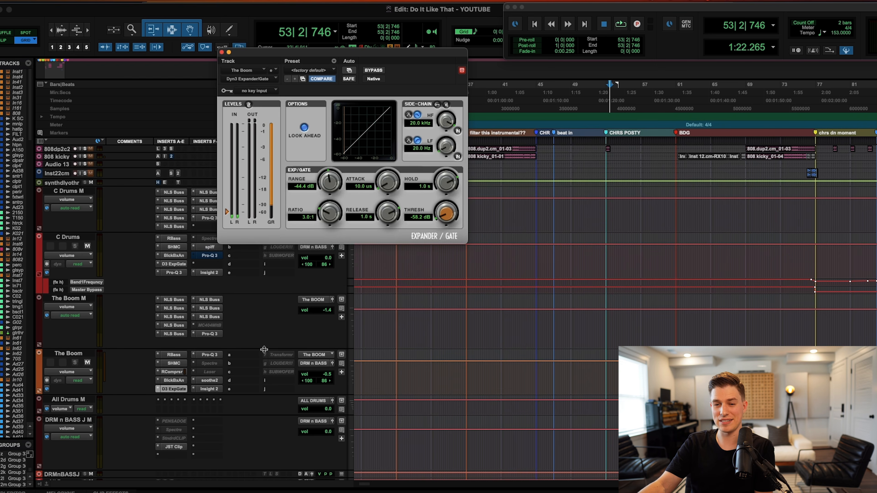
{"action": "left_click", "coordinate": [216, 356]}
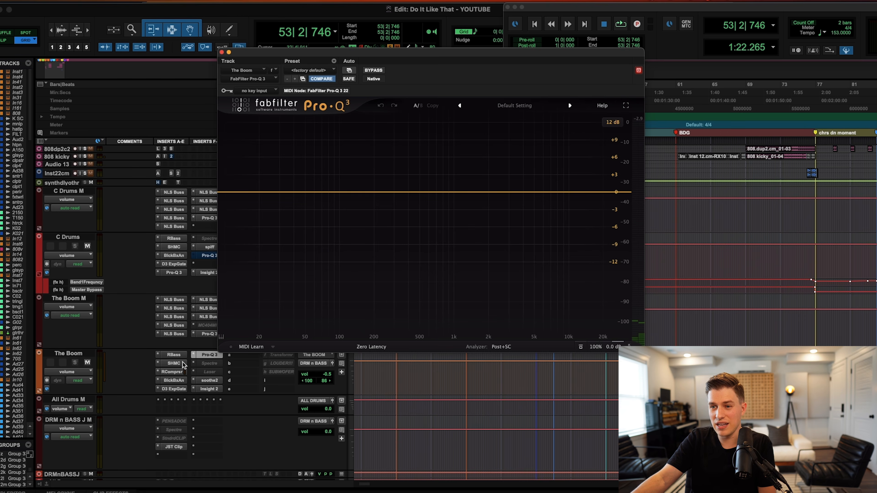
{"action": "left_click", "coordinate": [217, 381]}
{"action": "mouse_move", "coordinate": [234, 353]}
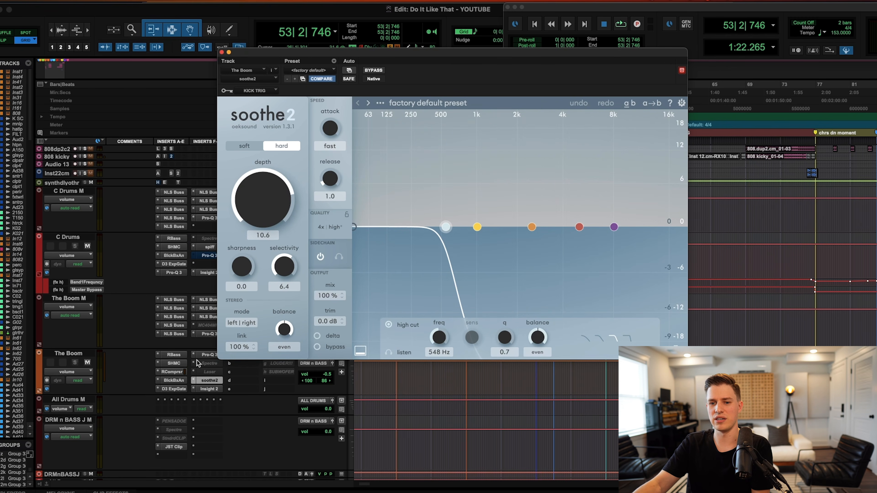
{"action": "left_click", "coordinate": [173, 448]}
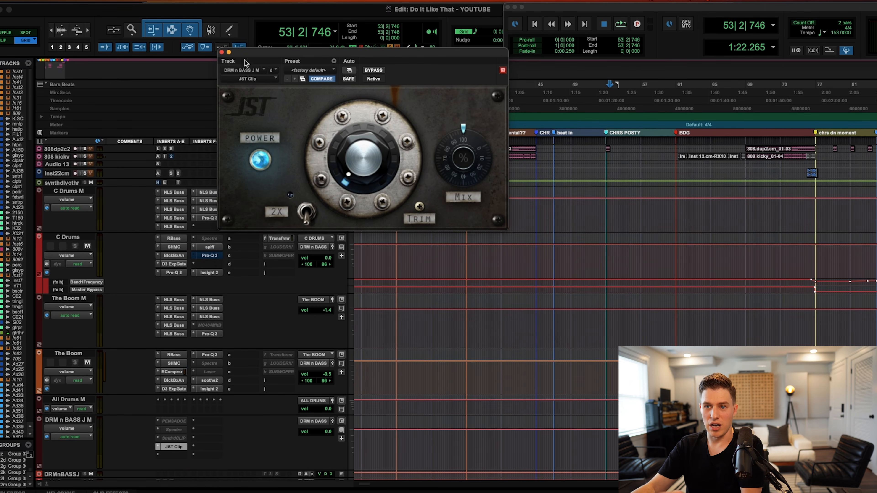
{"action": "left_click", "coordinate": [222, 52]}
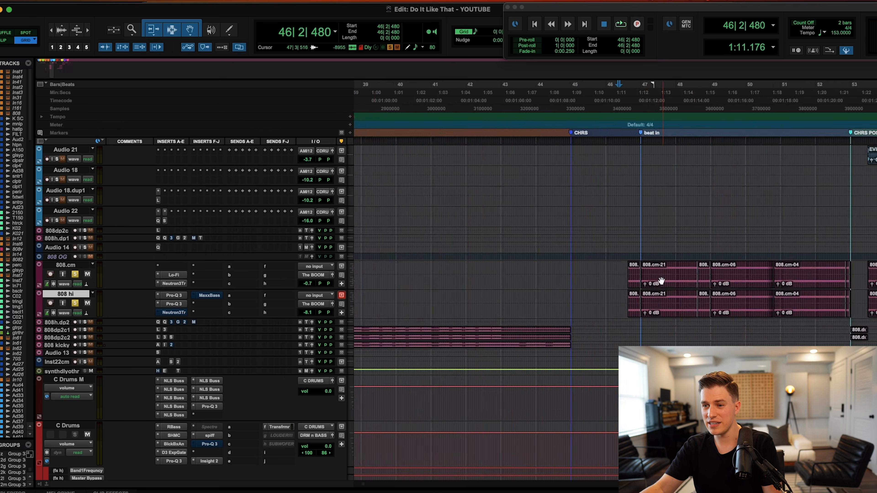
Zoom around the 808.cm track and select bars 45 to 61 on both 808 tracks.
{"action": "key", "text": "t"}
{"action": "left_click", "coordinate": [651, 270]}
{"action": "key", "text": "r"}
{"action": "key", "text": "r"}
{"action": "scroll", "coordinate": [636, 276], "scroll_direction": "right", "scroll_amount": 6}
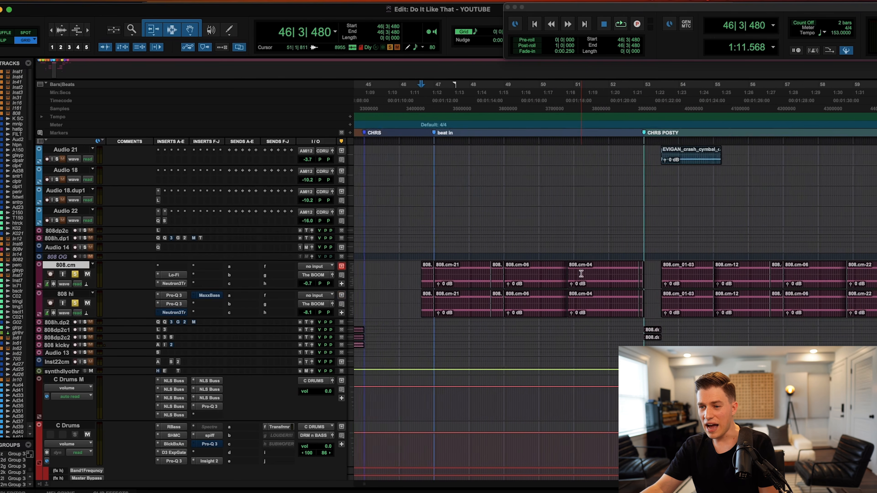
{"action": "key", "text": "r"}
{"action": "scroll", "coordinate": [663, 280], "scroll_direction": "right", "scroll_amount": 4}
{"action": "left_click_drag", "start_coordinate": [755, 271], "coordinate": [482, 312]}
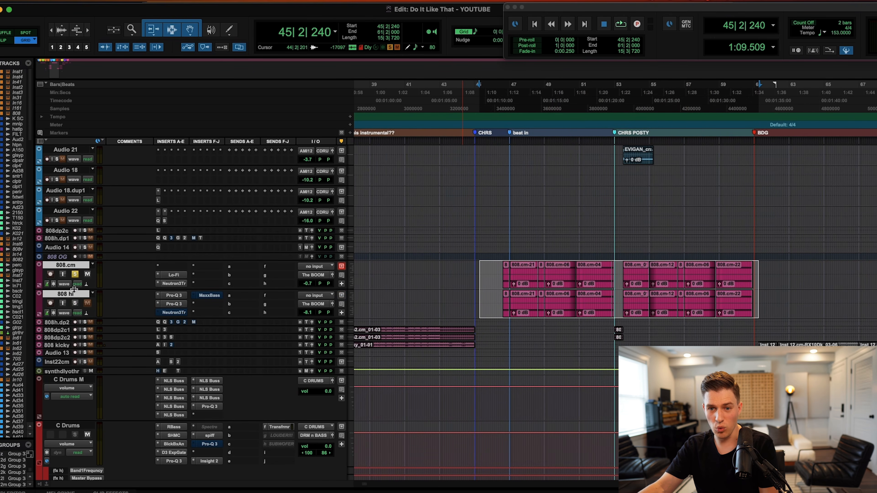
Enlarge 808.cm, audition from bar 46 beat 3, then open its Lo-Fi plugin.
{"action": "left_click_drag", "start_coordinate": [74, 296], "coordinate": [77, 315]}
{"action": "left_click", "coordinate": [501, 277]}
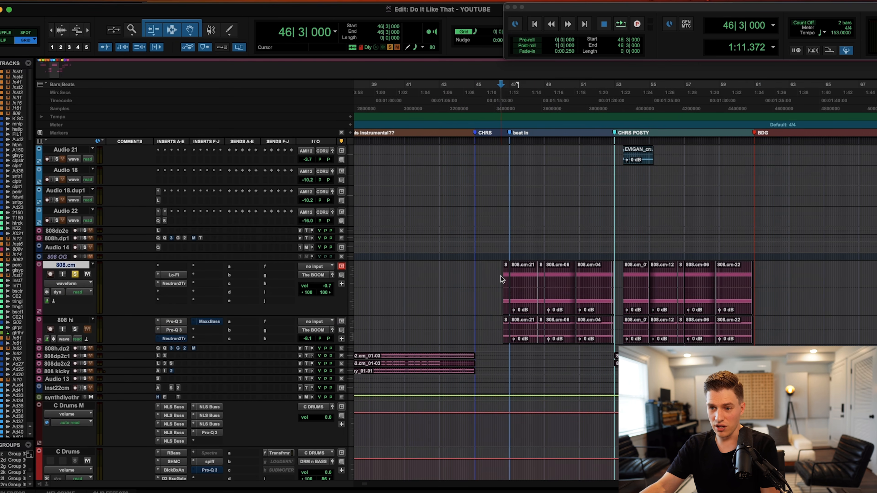
{"action": "key", "text": "space"}
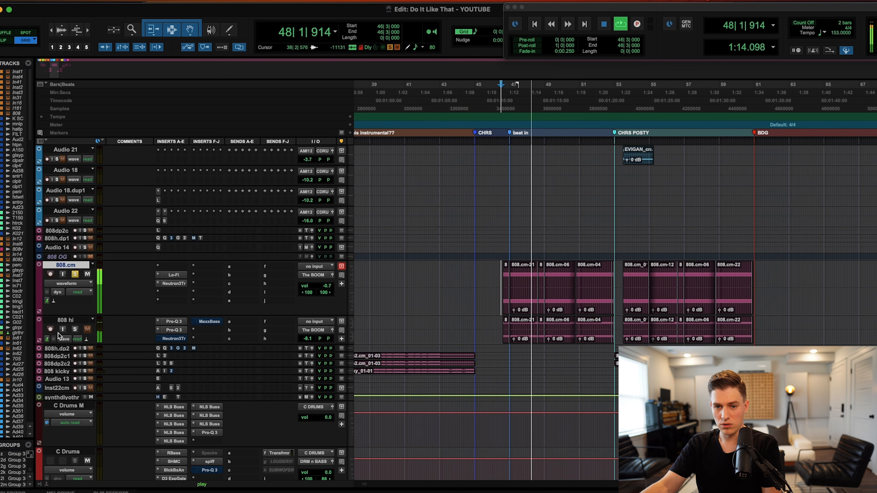
{"action": "key", "text": "space"}
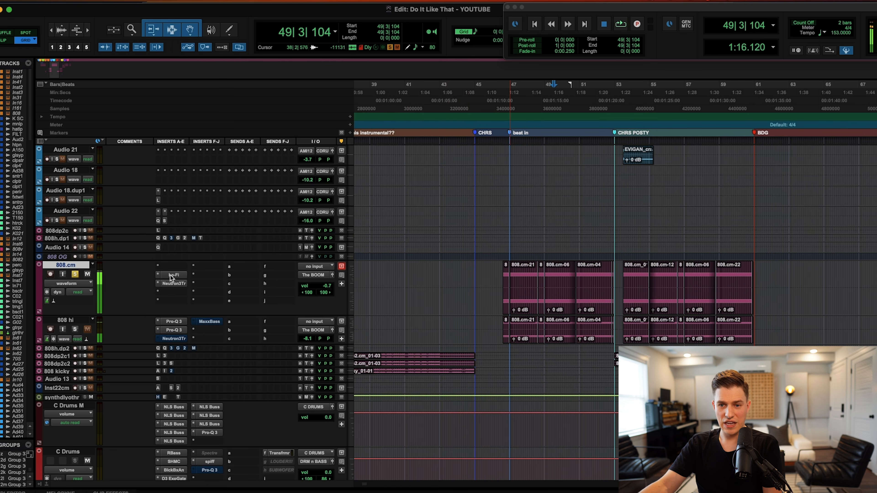
{"action": "left_click", "coordinate": [170, 276]}
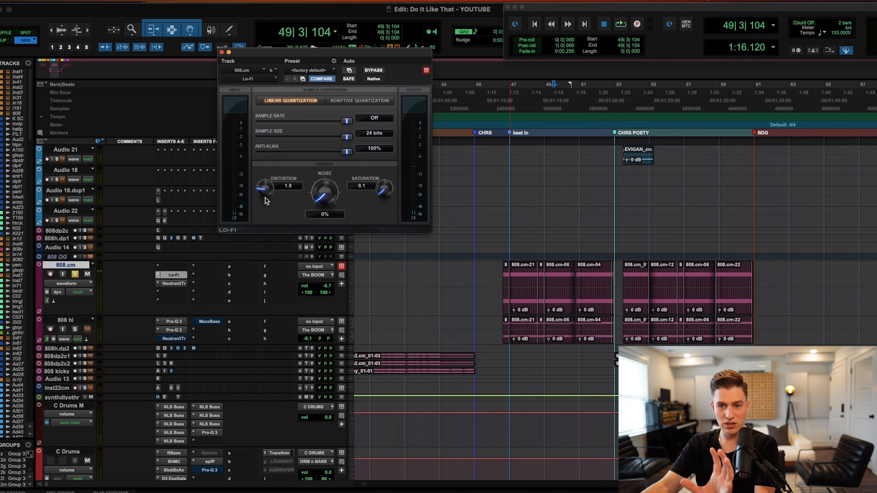
{"action": "left_click", "coordinate": [183, 282]}
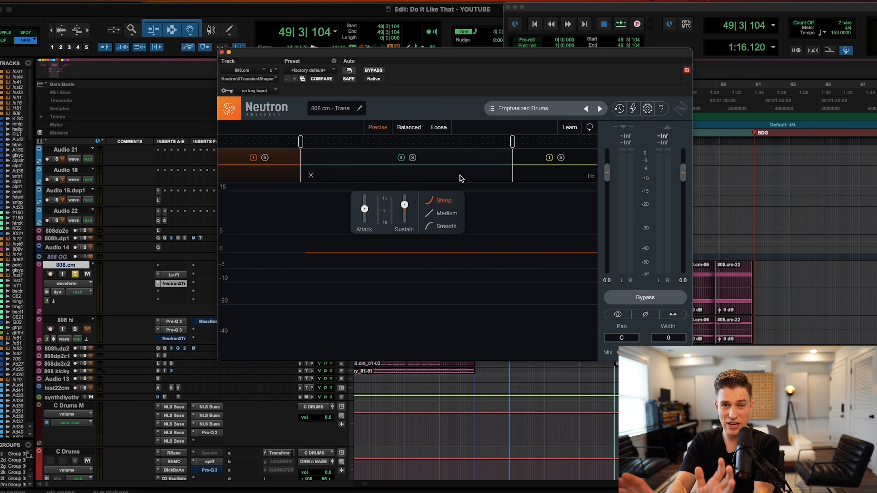
{"action": "left_click", "coordinate": [221, 53]}
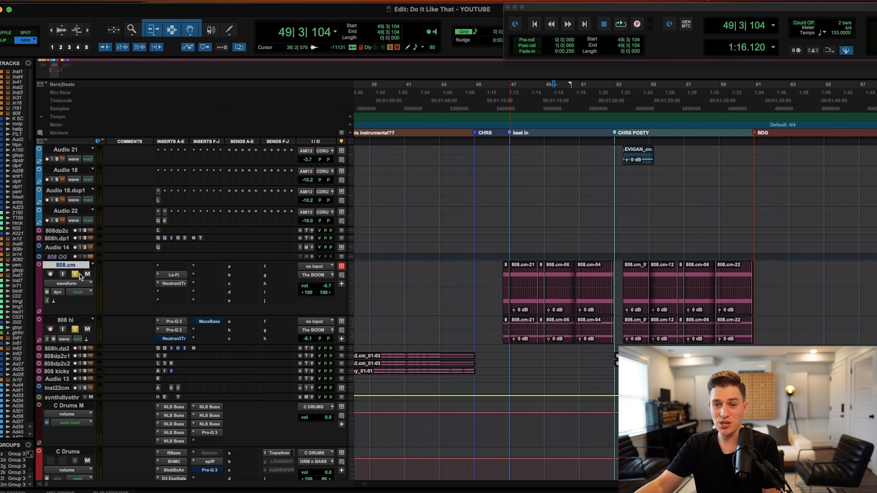
Enlarge 808 hi and view its two Pro-Q 3s, Green JRC Overdrive and PS22 X-split.
{"action": "left_click_drag", "start_coordinate": [69, 344], "coordinate": [69, 380]}
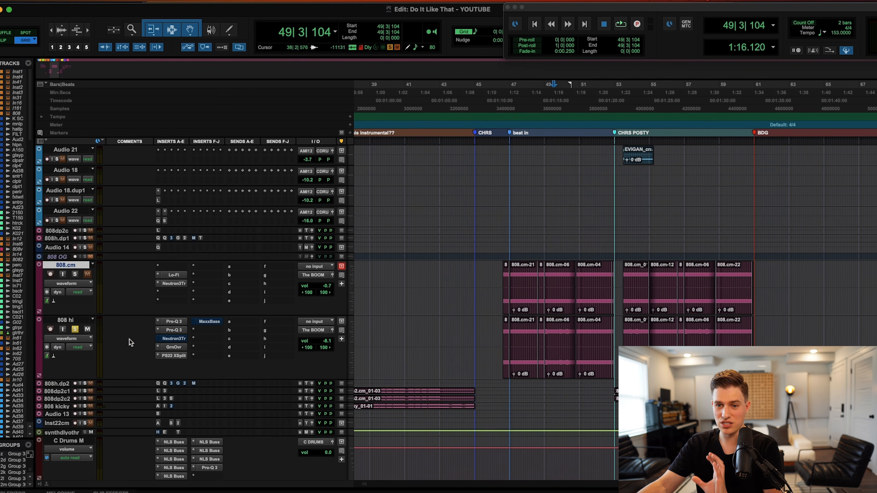
{"action": "left_click", "coordinate": [174, 321]}
{"action": "left_click", "coordinate": [174, 329]}
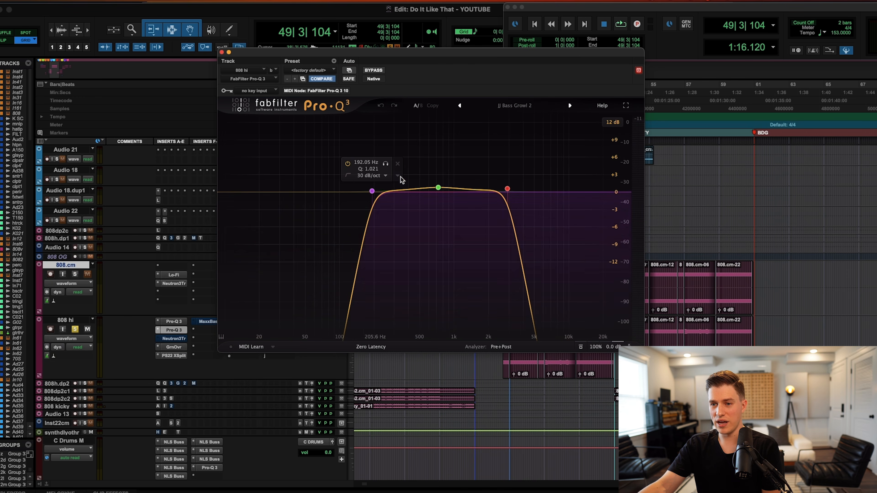
{"action": "left_click", "coordinate": [173, 347]}
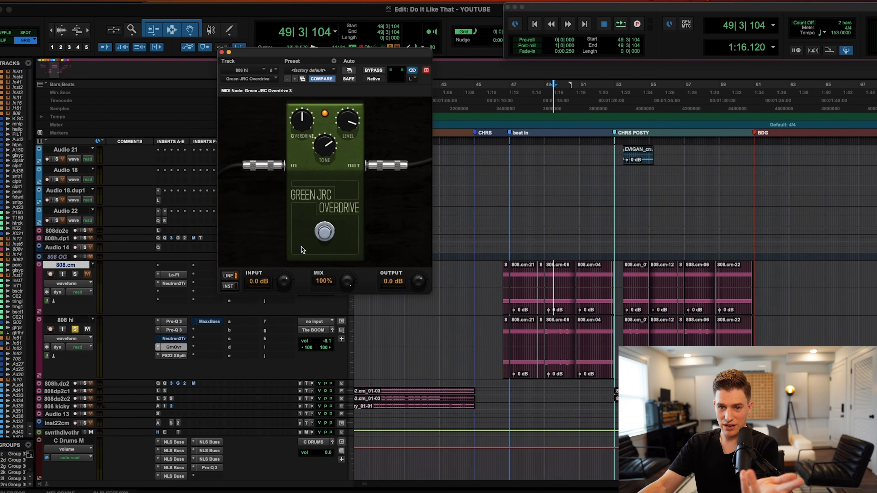
{"action": "left_click", "coordinate": [179, 357]}
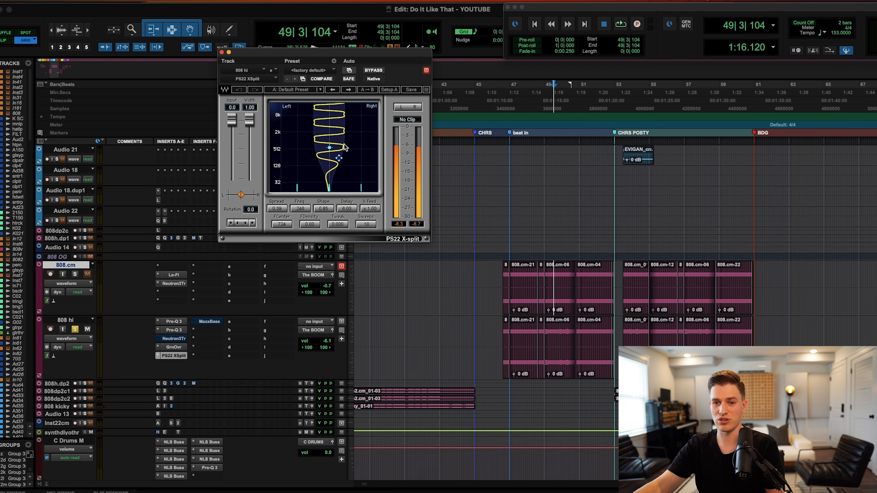
Close the PS22 X-split window and play the 808s back from bar 46.
{"action": "left_click", "coordinate": [221, 52]}
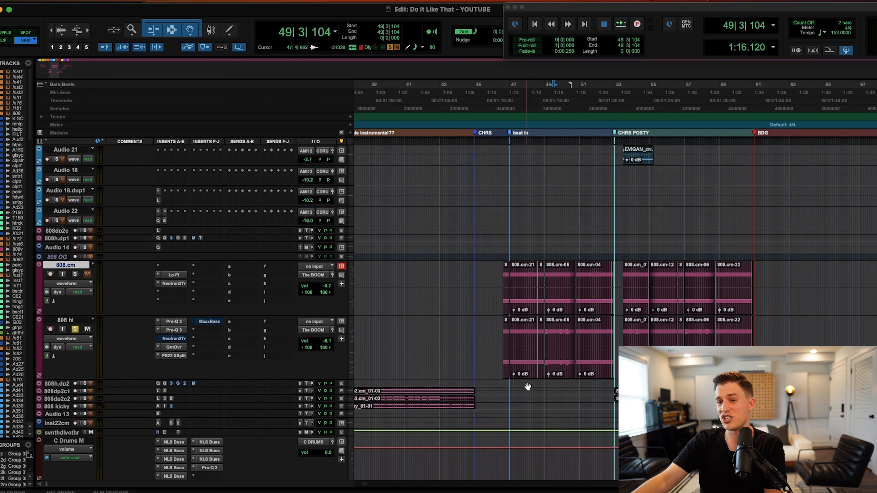
{"action": "left_click", "coordinate": [501, 332]}
{"action": "key", "text": "space"}
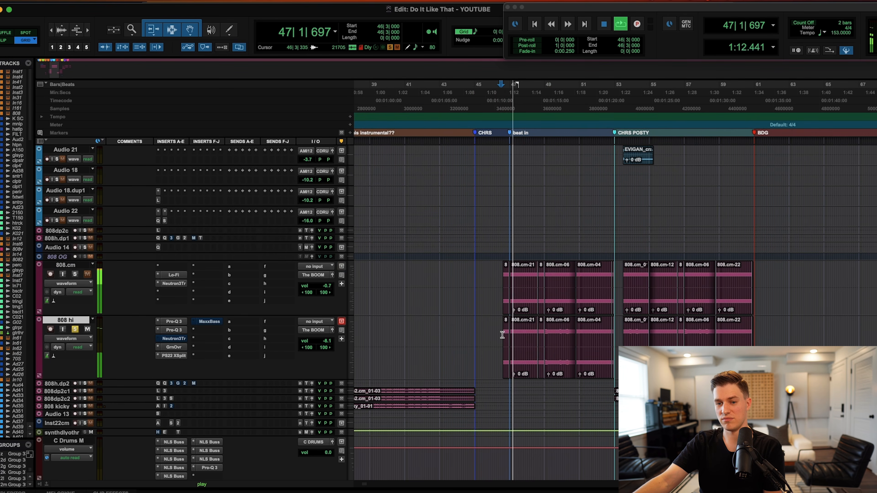
Solo 808.cm while the 808s play through to bar 53.
{"action": "left_click", "coordinate": [75, 274]}
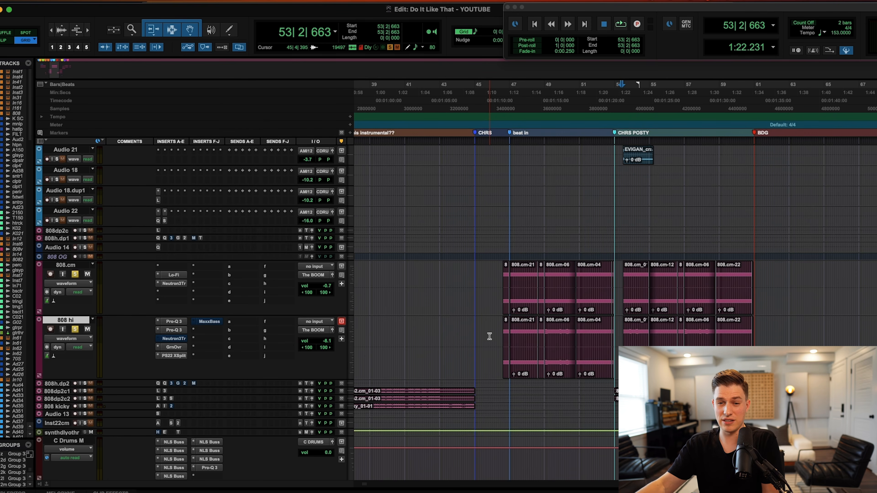
Enlarge the inactive 808 OG track and make it active.
{"action": "left_click", "coordinate": [75, 339]}
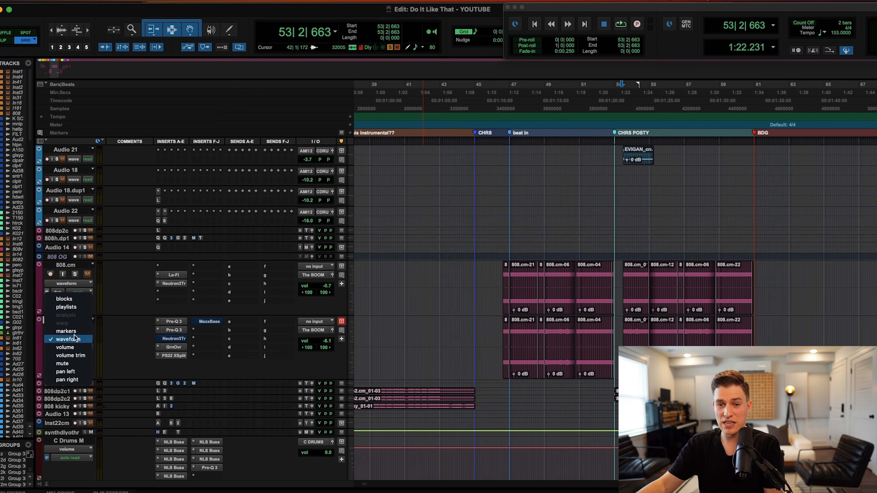
{"action": "left_click", "coordinate": [189, 302]}
{"action": "left_click_drag", "start_coordinate": [69, 259], "coordinate": [70, 298]}
{"action": "right_click", "coordinate": [66, 261]}
{"action": "left_click", "coordinate": [103, 268]}
Copy the 808.cm clips from bar 46 onward onto the 808 OG track.
{"action": "left_click", "coordinate": [505, 338]}
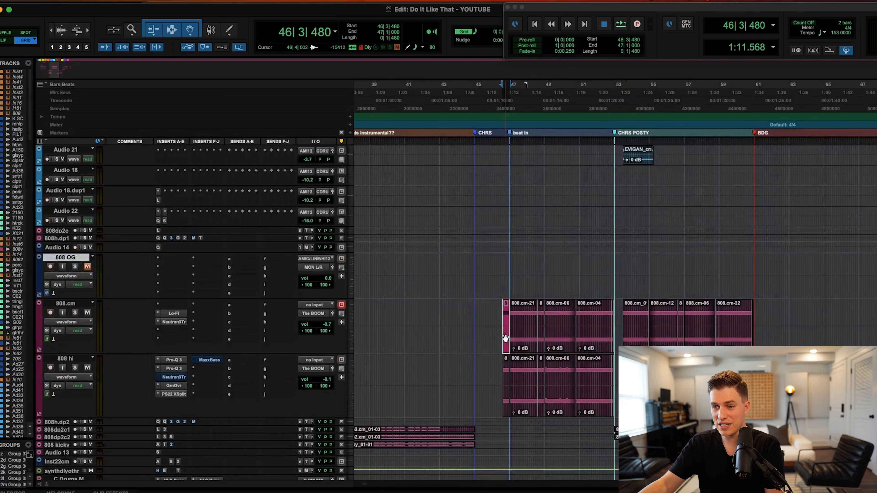
{"action": "left_click", "coordinate": [732, 338], "text": "shift"}
{"action": "key", "text": "t"}
{"action": "key", "text": "t"}
{"action": "left_click_drag", "start_coordinate": [628, 339], "coordinate": [622, 282]}
{"action": "key", "text": "r"}
{"action": "key", "text": "r"}
{"action": "key", "text": "r"}
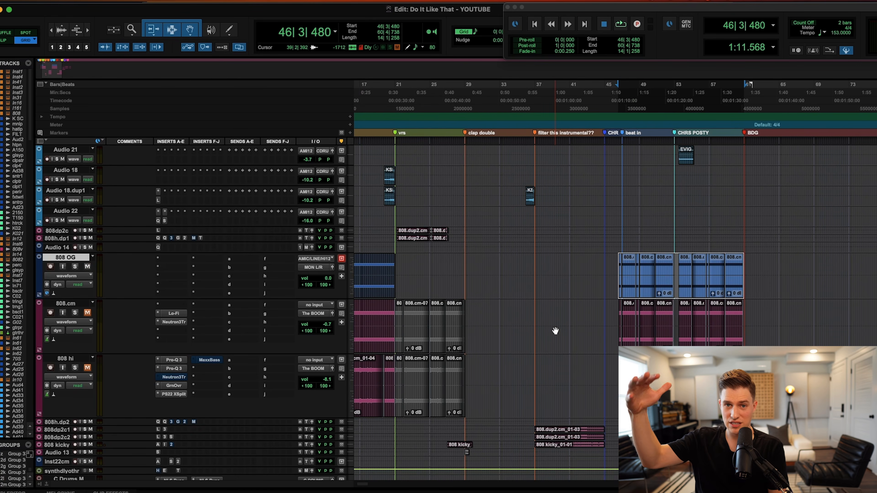
Zoom to show bars 33–61 and play the 808 section.
{"action": "key", "text": "t"}
{"action": "key", "text": "t"}
{"action": "key", "text": "t"}
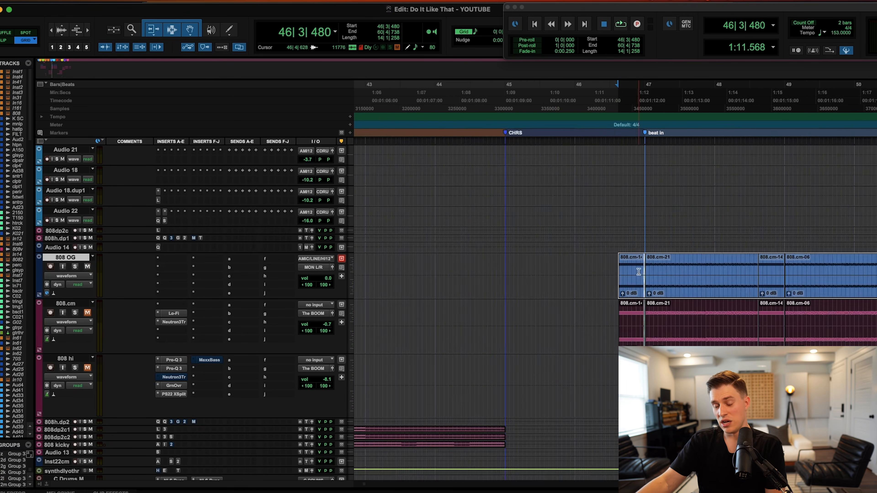
{"action": "key", "text": "r"}
{"action": "key", "text": "r"}
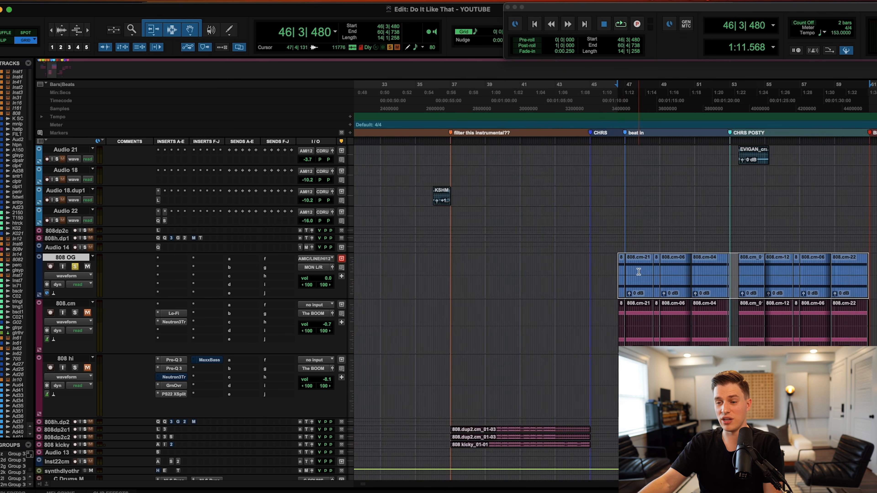
{"action": "key", "text": "space"}
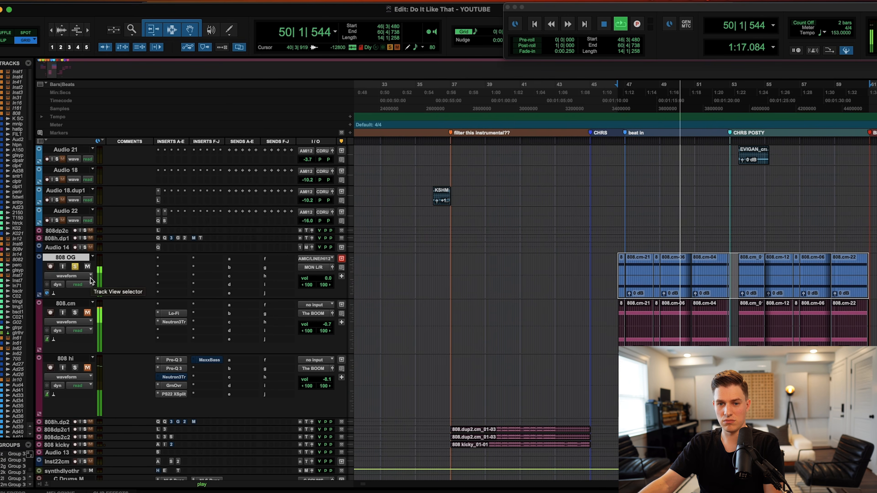
{"action": "key", "text": "space"}
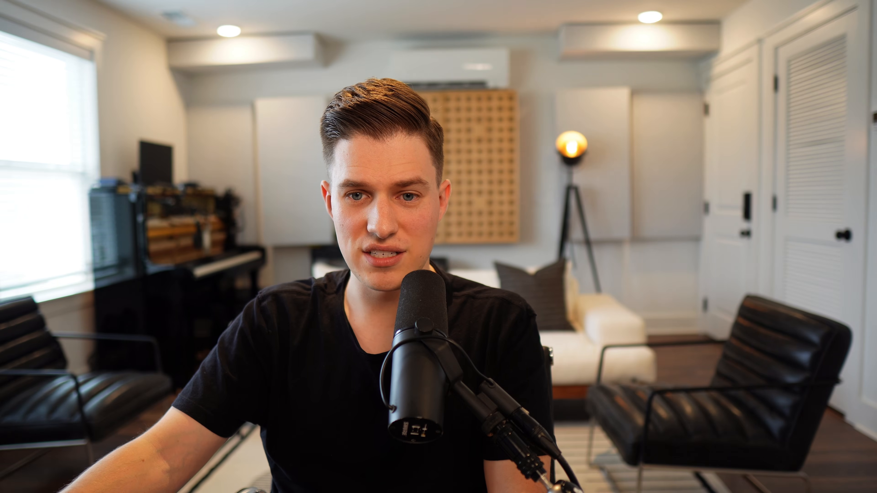
Clear the solo and mute states on 808.cm and 808 hi, then play from bar 51.
{"action": "left_click", "coordinate": [75, 312]}
{"action": "left_click", "coordinate": [87, 313]}
{"action": "left_click", "coordinate": [74, 368]}
{"action": "left_click", "coordinate": [87, 368]}
{"action": "key", "text": "space"}
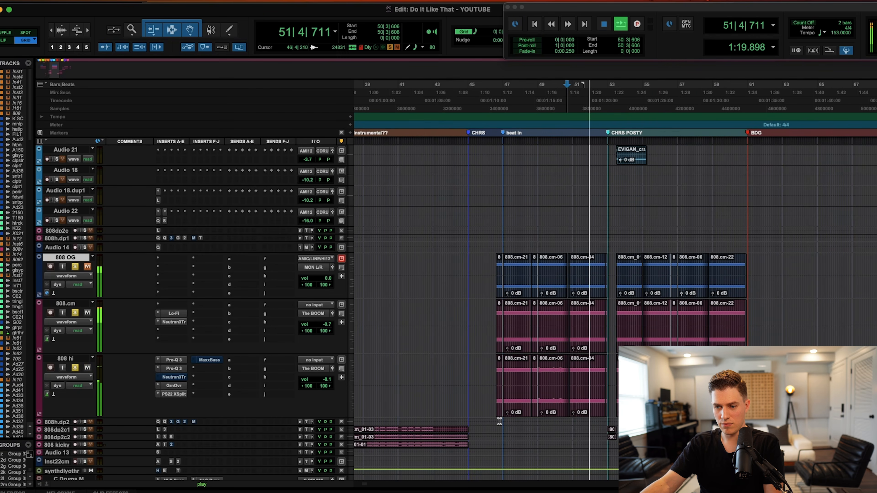
{"action": "key", "text": "space"}
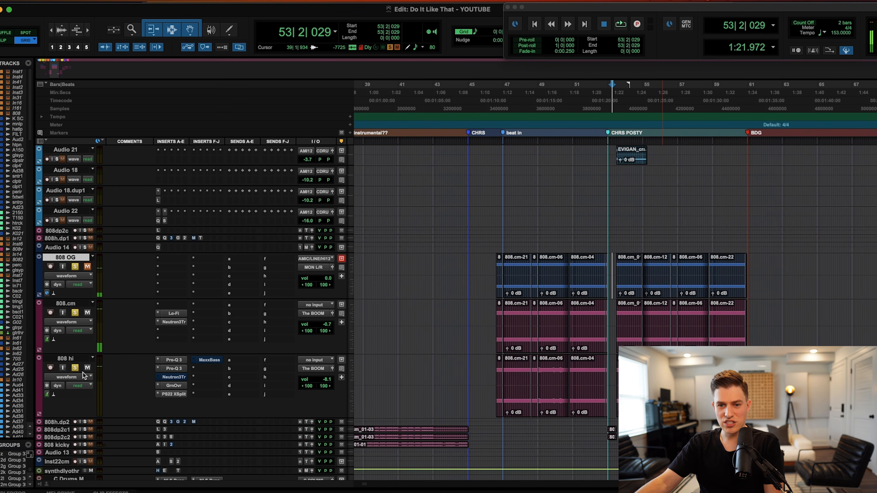
Replay from around bar 46, muting 808.cm and unmuting 808 OG to hear it instead.
{"action": "left_click", "coordinate": [491, 321]}
{"action": "key", "text": "space"}
{"action": "scroll", "coordinate": [426, 320], "scroll_direction": "down", "scroll_amount": 1}
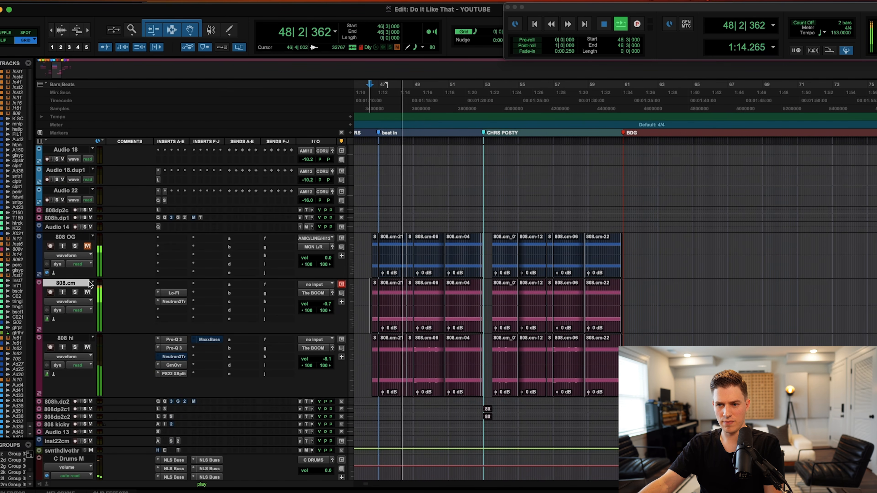
{"action": "scroll", "coordinate": [450, 304], "scroll_direction": "left", "scroll_amount": 2}
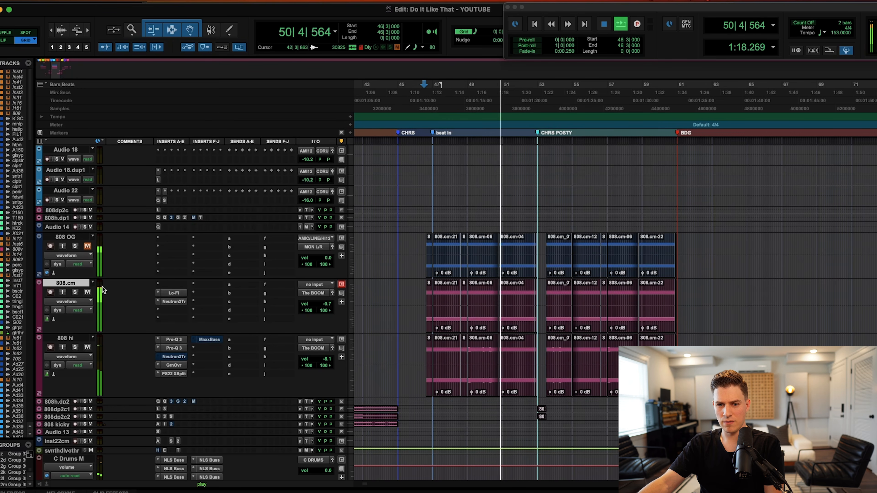
{"action": "left_click", "coordinate": [87, 293]}
{"action": "left_click", "coordinate": [87, 246]}
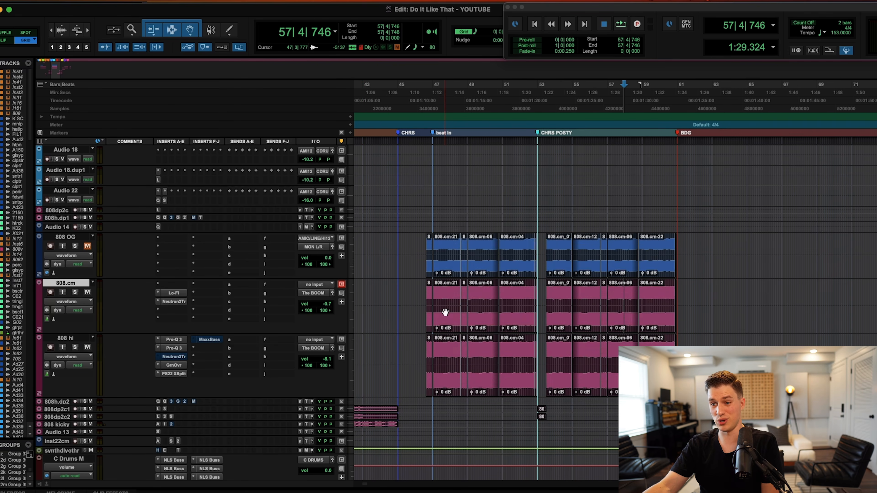
{"action": "scroll", "coordinate": [445, 312], "scroll_direction": "right", "scroll_amount": 2}
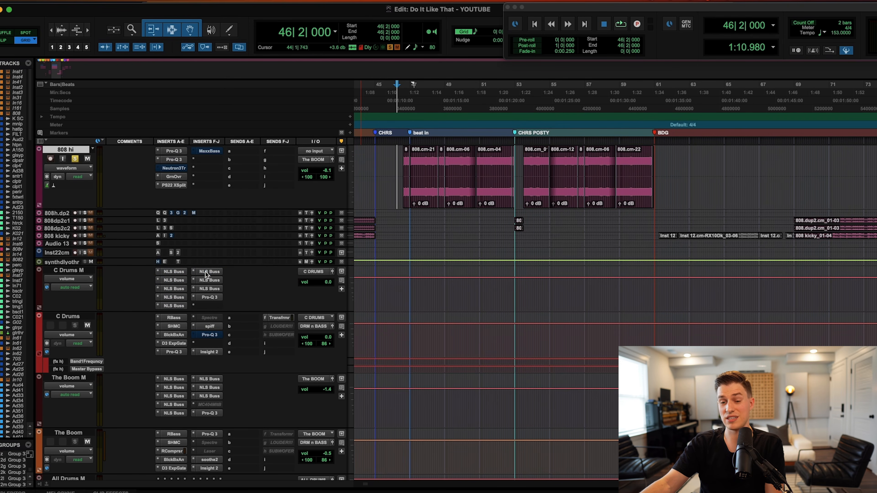
Bypass six of the NLS Buss inserts on The Boom M.
{"action": "scroll", "coordinate": [240, 325], "scroll_direction": "down", "scroll_amount": 3}
{"action": "left_click", "coordinate": [179, 307], "text": "super"}
{"action": "left_click", "coordinate": [178, 316], "text": "super"}
{"action": "left_click", "coordinate": [177, 325], "text": "super"}
{"action": "left_click", "coordinate": [174, 342], "text": "super"}
{"action": "left_click", "coordinate": [205, 325], "text": "super"}
{"action": "left_click", "coordinate": [206, 316], "text": "super"}
Bypass RBass, SHMC, RCompresr, soothe2 and Insight 2 on The Boom.
{"action": "left_click", "coordinate": [162, 363], "text": "super"}
{"action": "left_click", "coordinate": [163, 371], "text": "super"}
{"action": "left_click", "coordinate": [165, 379], "text": "super"}
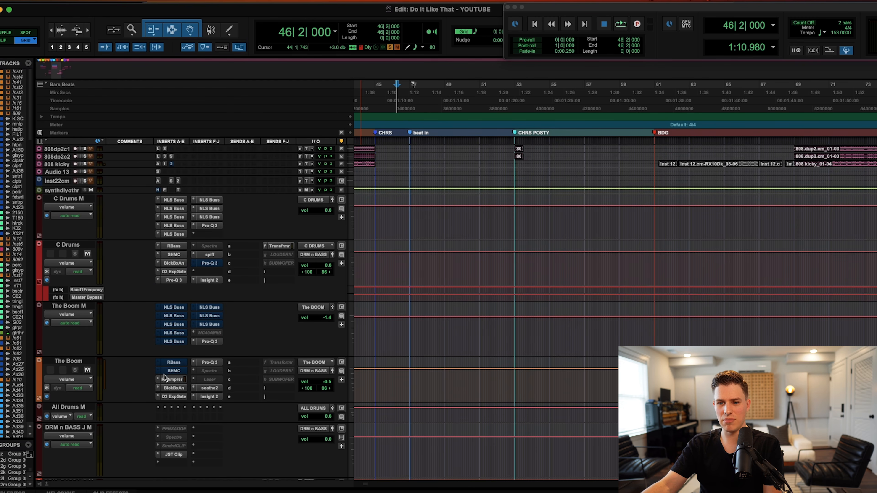
{"action": "left_click", "coordinate": [209, 389], "text": "super"}
{"action": "left_click", "coordinate": [209, 396], "text": "super"}
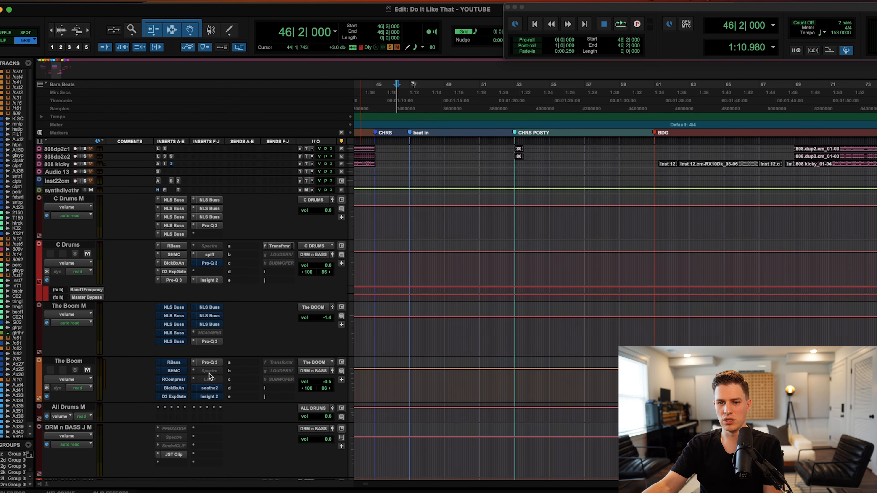
Re-enable all eight NLS Buss inserts on The Boom M during playback.
{"action": "scroll", "coordinate": [186, 334], "scroll_direction": "down", "scroll_amount": 2}
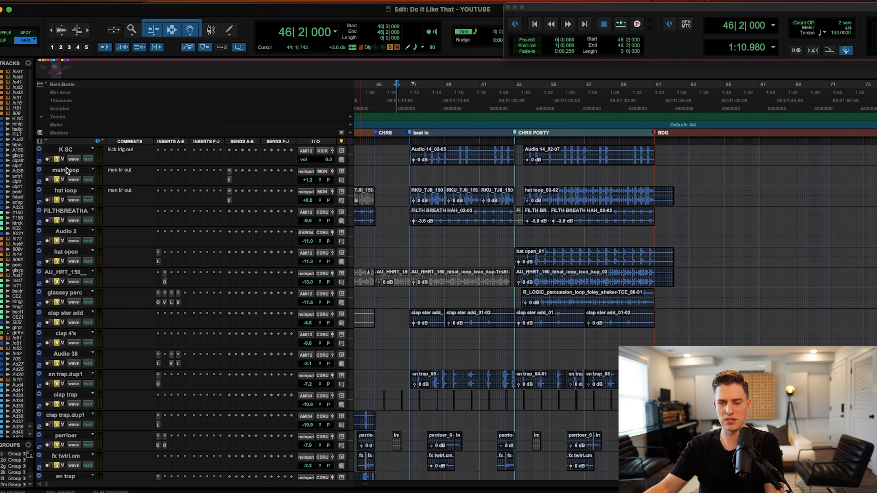
{"action": "scroll", "coordinate": [308, 307], "scroll_direction": "down", "scroll_amount": 15}
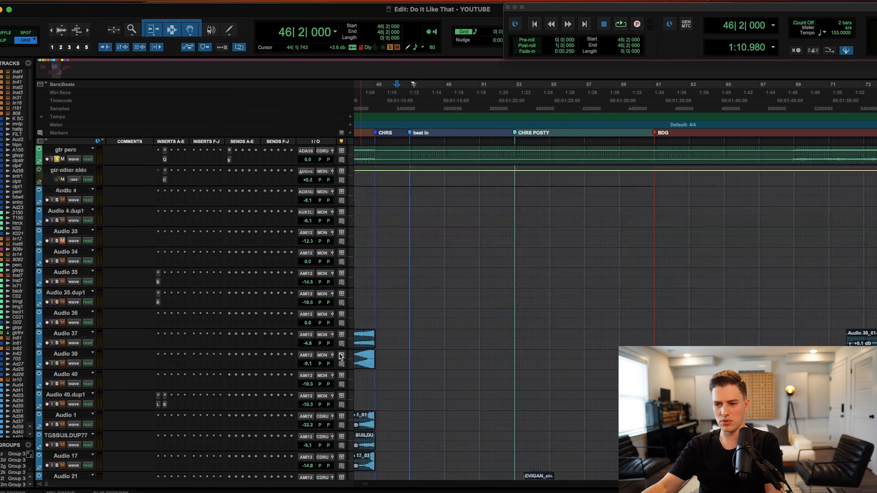
{"action": "scroll", "coordinate": [518, 338], "scroll_direction": "down", "scroll_amount": 10}
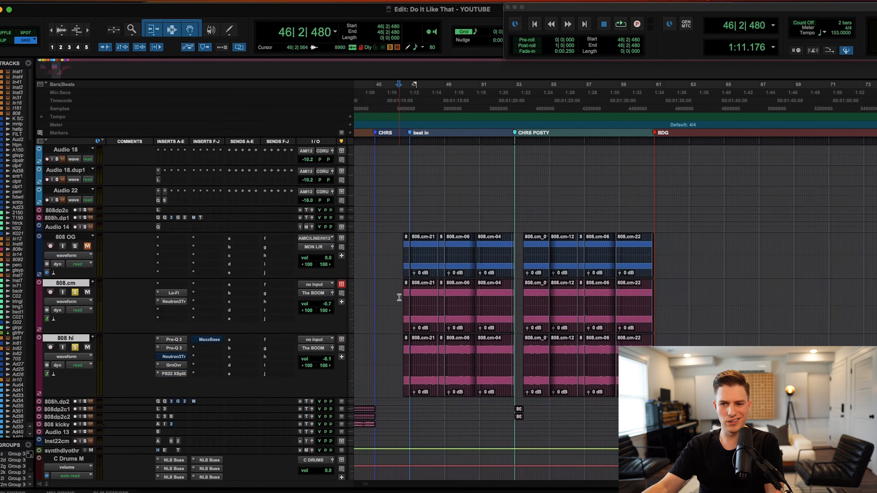
{"action": "scroll", "coordinate": [400, 297], "scroll_direction": "down", "scroll_amount": 10}
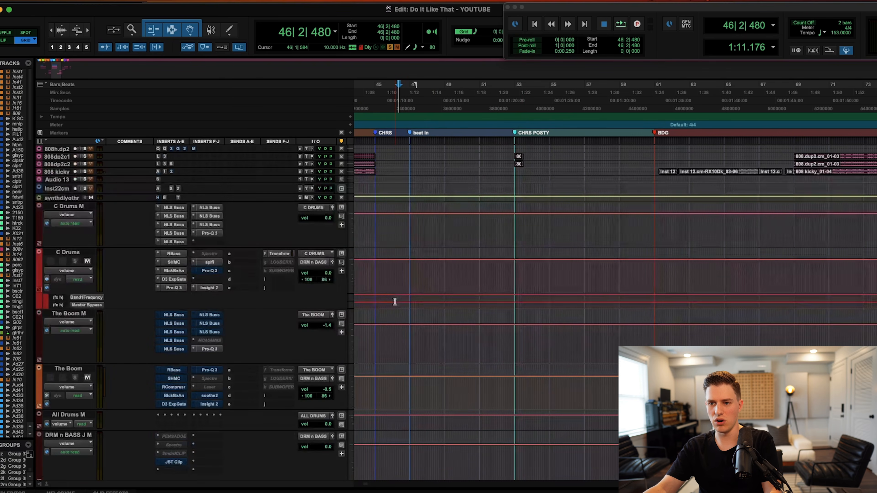
{"action": "left_click", "coordinate": [172, 317], "text": "super"}
{"action": "left_click", "coordinate": [173, 324], "text": "super"}
{"action": "left_click", "coordinate": [173, 332], "text": "super"}
{"action": "left_click", "coordinate": [175, 341], "text": "super"}
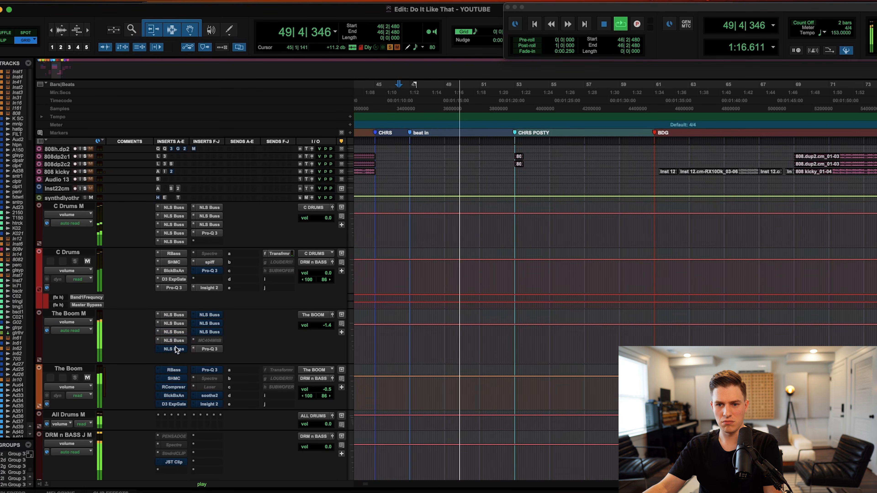
{"action": "left_click", "coordinate": [175, 350], "text": "super"}
{"action": "left_click", "coordinate": [209, 314], "text": "super"}
{"action": "left_click", "coordinate": [209, 323], "text": "super"}
{"action": "left_click", "coordinate": [209, 332], "text": "super"}
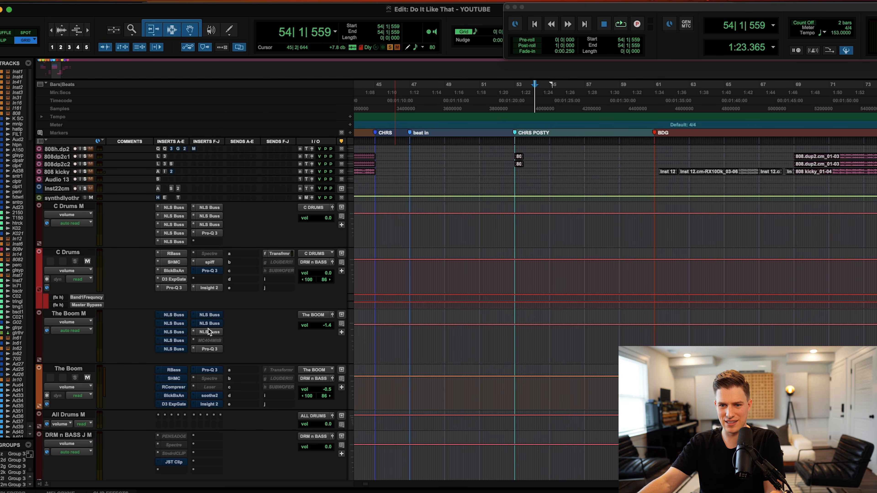
Check an NLS Buss on The Boom M, then re-enable its remaining bypassed NLS Buss inserts while playing.
{"action": "left_click", "coordinate": [209, 331]}
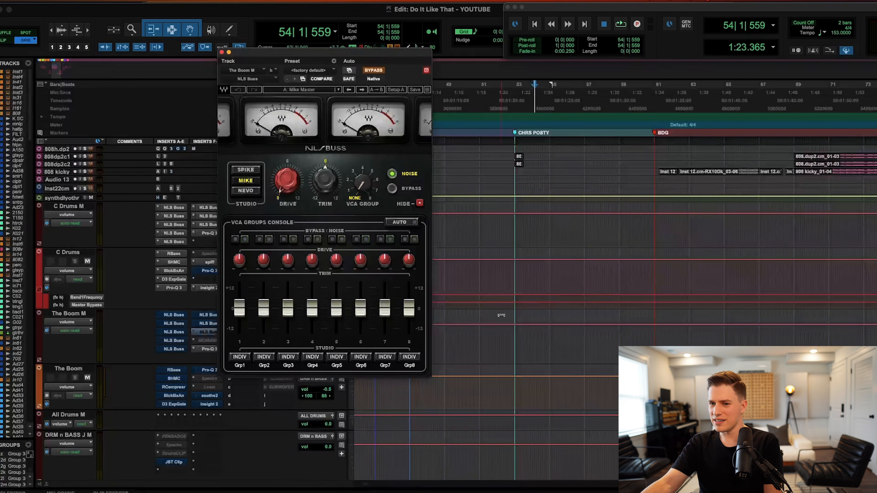
{"action": "left_click", "coordinate": [221, 52]}
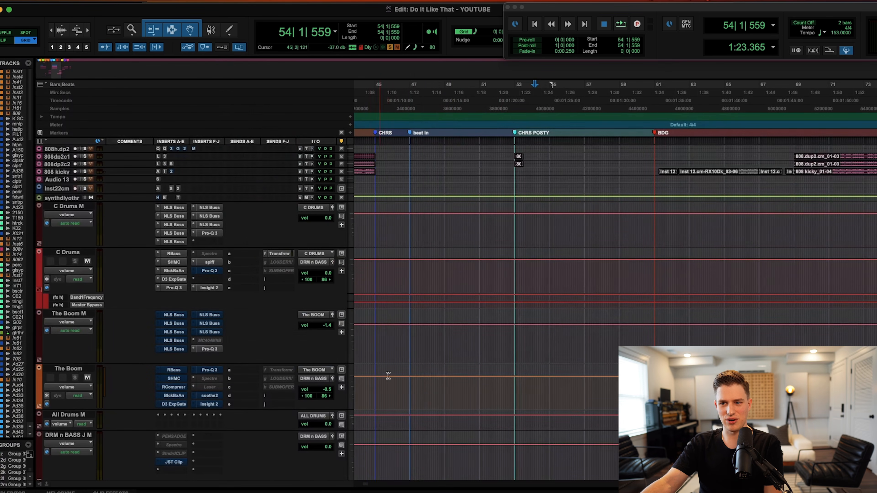
{"action": "key", "text": "space"}
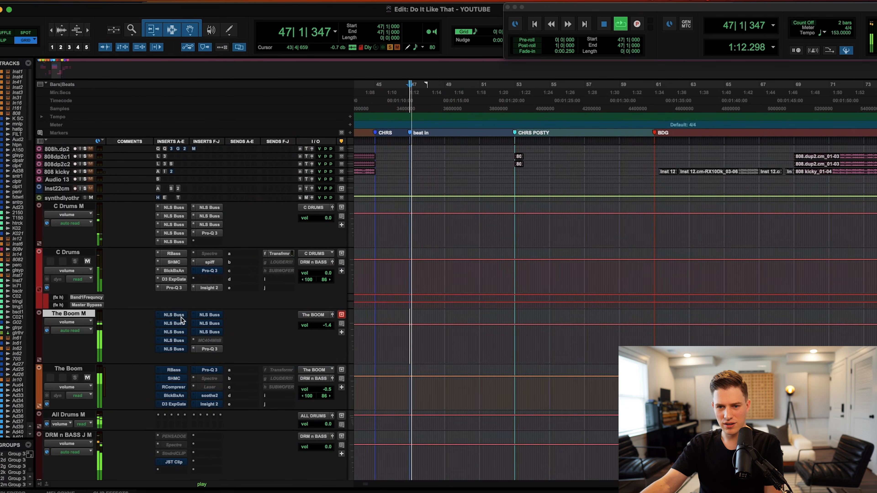
{"action": "left_click", "coordinate": [178, 326], "text": "super"}
{"action": "left_click", "coordinate": [178, 332], "text": "super"}
{"action": "left_click", "coordinate": [177, 341], "text": "super"}
{"action": "left_click", "coordinate": [177, 349], "text": "super"}
{"action": "left_click", "coordinate": [212, 316], "text": "super"}
{"action": "left_click", "coordinate": [212, 332], "text": "super"}
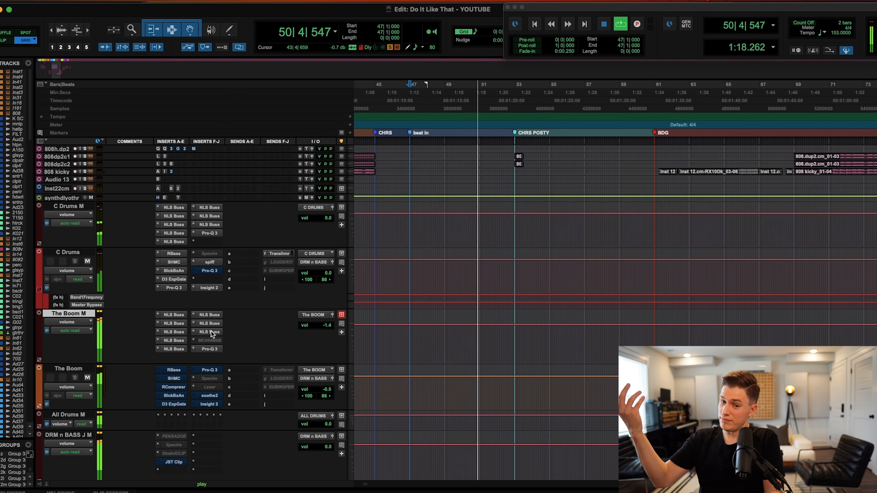
Re-enable RBass, SHMC, RComprsr, BlckBxAn, D3 ExpGate, Pro-Q 3 and soothe2 on The Boom.
{"action": "left_click", "coordinate": [174, 369], "text": "super"}
{"action": "left_click", "coordinate": [176, 379], "text": "super"}
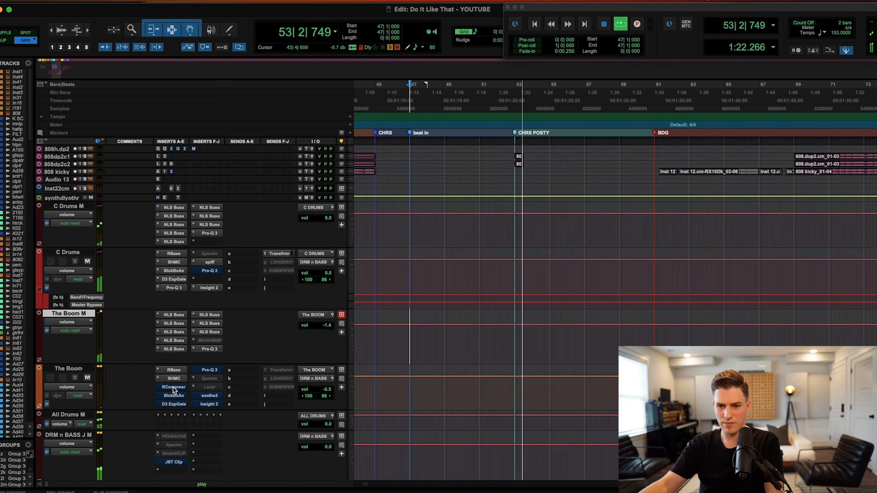
{"action": "left_click", "coordinate": [174, 388], "text": "super"}
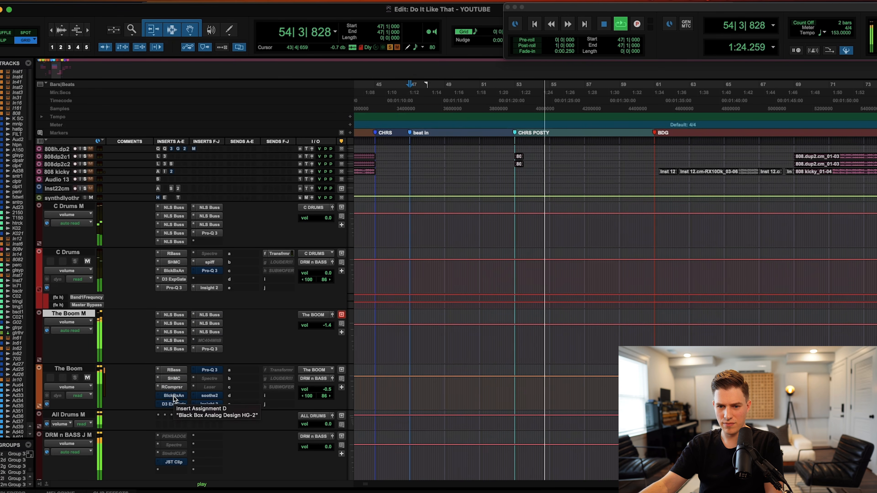
{"action": "left_click", "coordinate": [173, 397], "text": "super"}
{"action": "left_click", "coordinate": [174, 404], "text": "super"}
{"action": "left_click", "coordinate": [214, 369], "text": "super"}
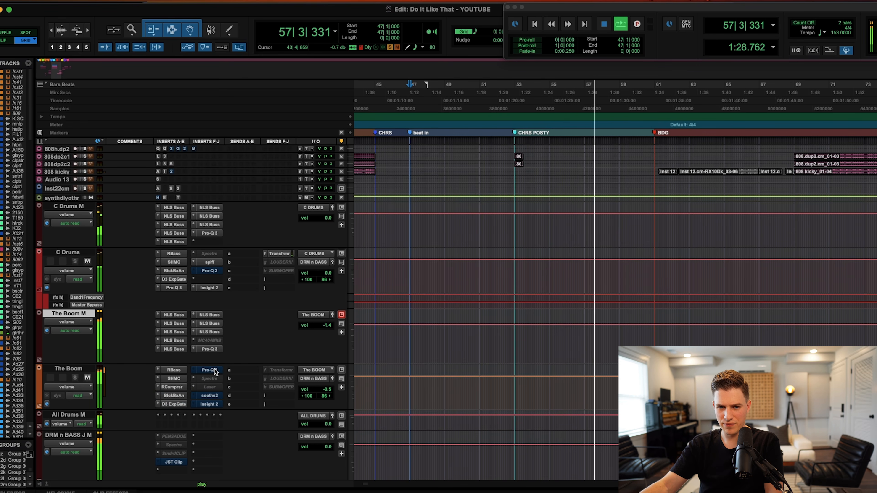
{"action": "left_click", "coordinate": [214, 397], "text": "super"}
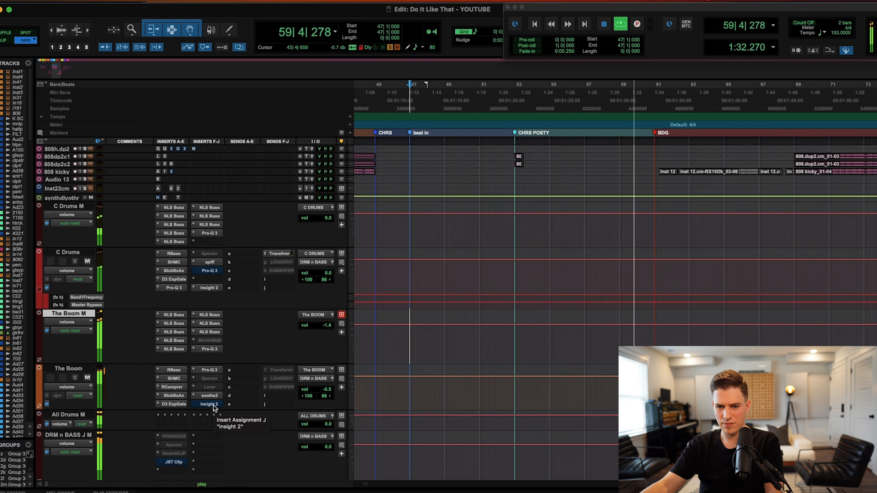
Stop playback at bar 47 and take JST Clip on the drum bus out of bypass.
{"action": "left_click", "coordinate": [410, 385]}
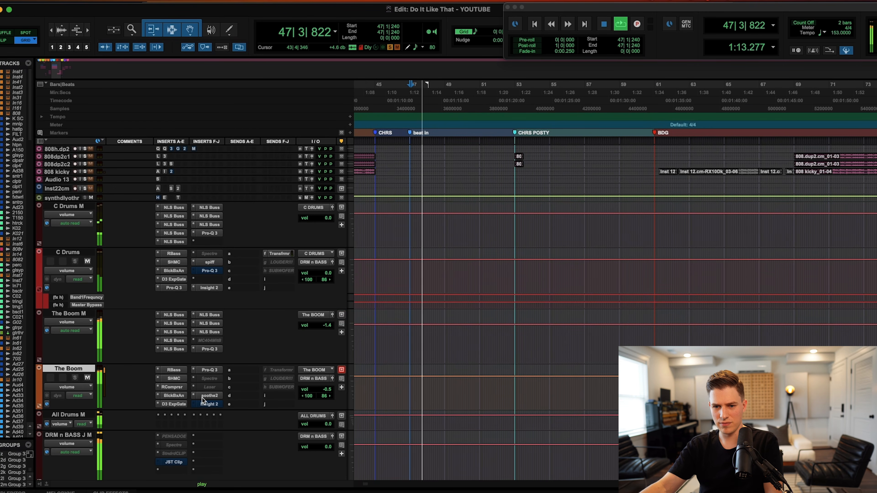
{"action": "left_click", "coordinate": [174, 462]}
{"action": "left_click", "coordinate": [175, 462], "text": "super"}
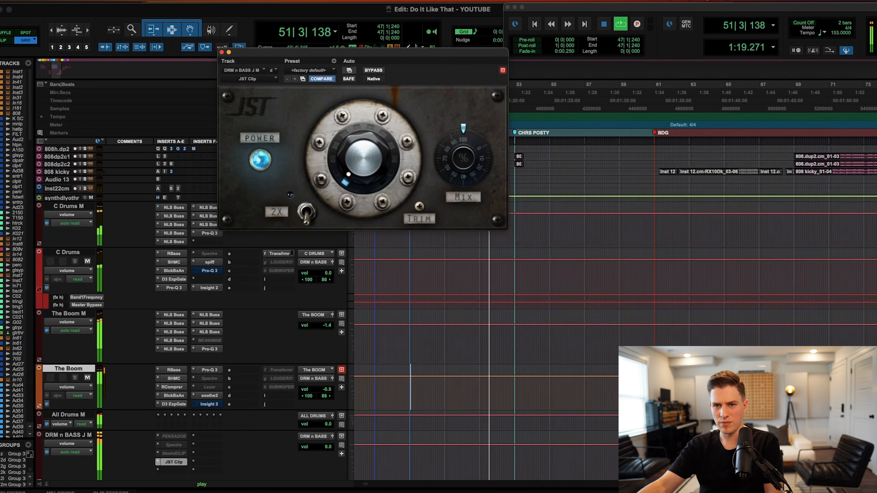
{"action": "left_click", "coordinate": [222, 52]}
Unmute 808 OG and mute 808 hi to hear the OG 808, then stop playback.
{"action": "scroll", "coordinate": [543, 242], "scroll_direction": "up", "scroll_amount": 5}
{"action": "scroll", "coordinate": [544, 242], "scroll_direction": "down", "scroll_amount": 5}
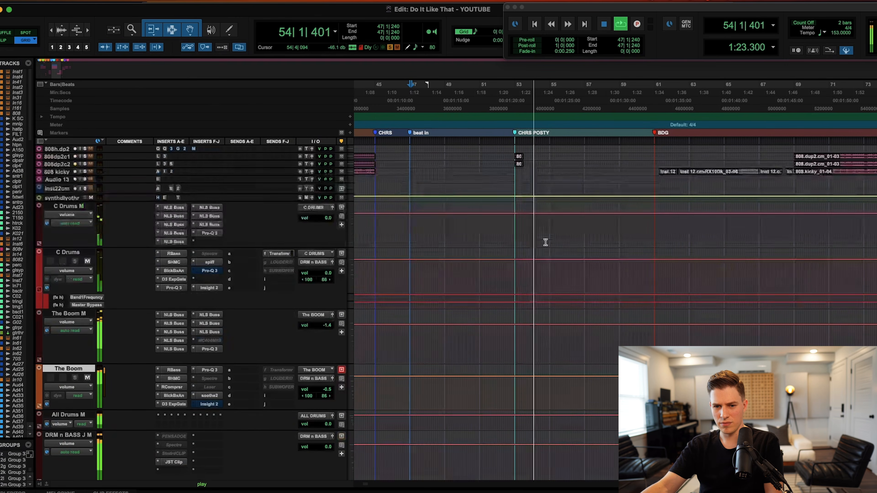
{"action": "scroll", "coordinate": [241, 321], "scroll_direction": "up", "scroll_amount": 3}
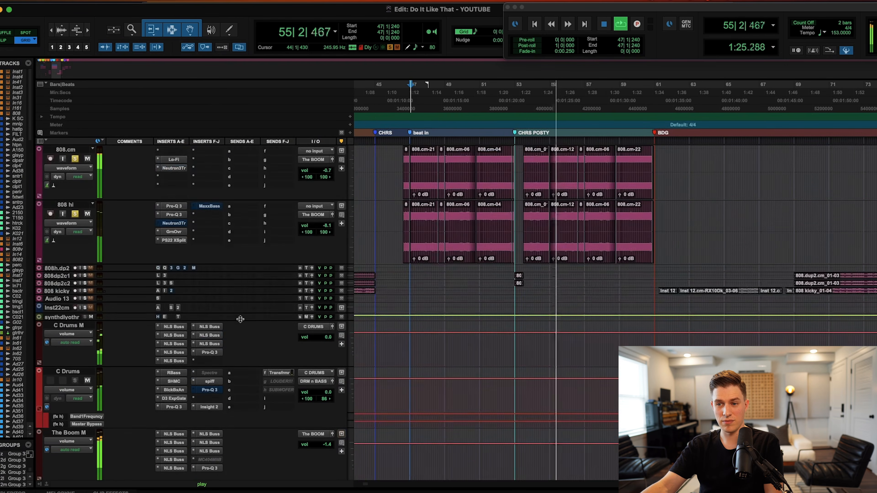
{"action": "scroll", "coordinate": [241, 320], "scroll_direction": "up", "scroll_amount": 2}
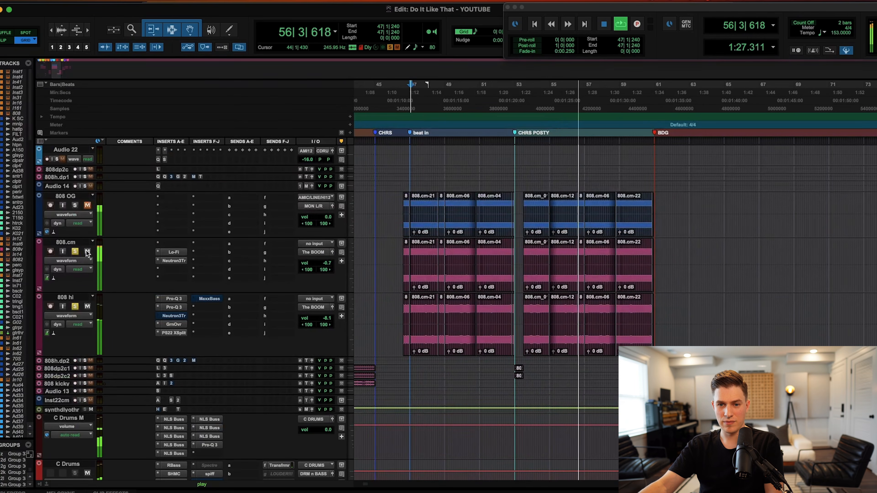
{"action": "left_click", "coordinate": [87, 306]}
{"action": "left_click", "coordinate": [87, 205]}
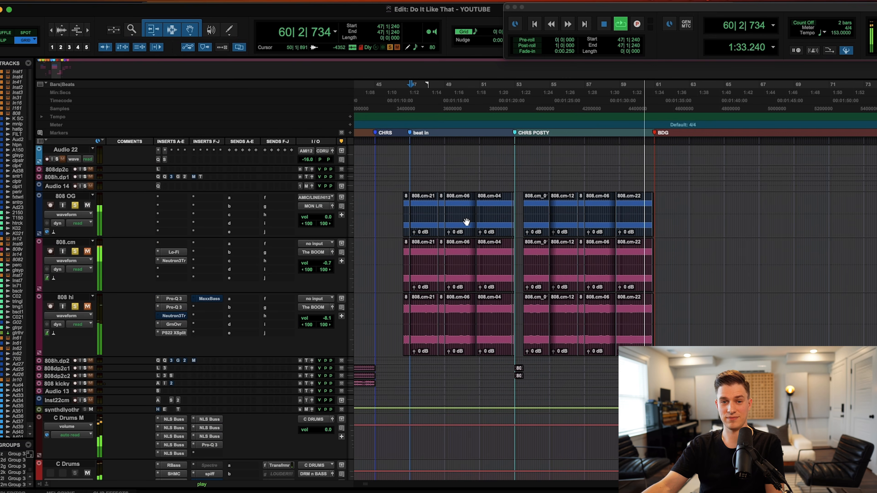
{"action": "key", "text": "space"}
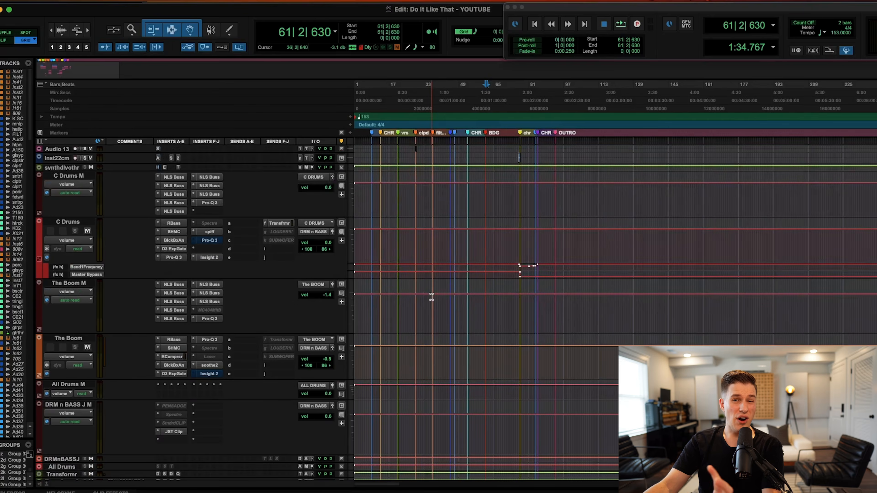
Scroll up to Master 1 and open The God Particle, showing 125% amount on the default preset.
{"action": "scroll", "coordinate": [430, 293], "scroll_direction": "down", "scroll_amount": 10}
{"action": "scroll", "coordinate": [432, 299], "scroll_direction": "down", "scroll_amount": 15}
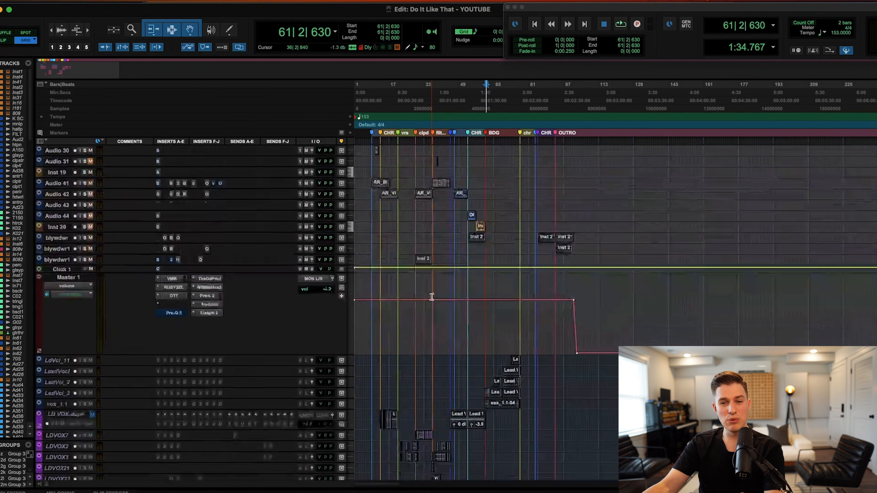
{"action": "scroll", "coordinate": [432, 299], "scroll_direction": "up", "scroll_amount": 4}
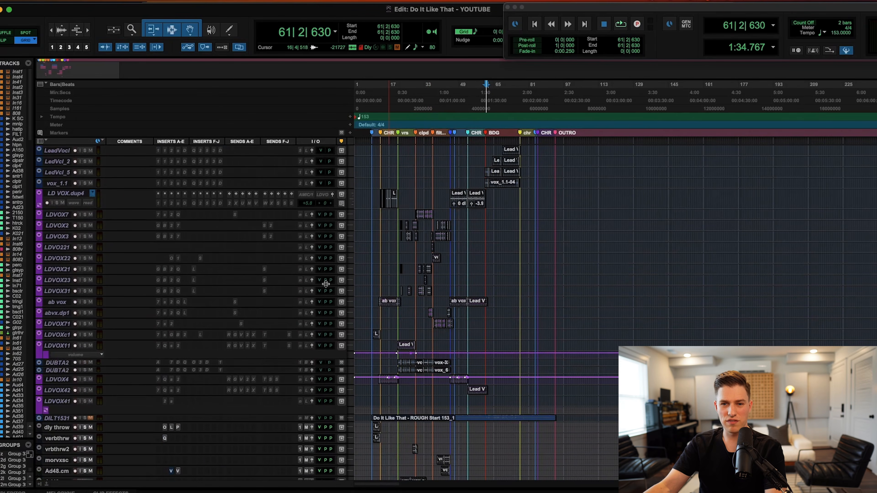
{"action": "scroll", "coordinate": [155, 294], "scroll_direction": "up", "scroll_amount": 5}
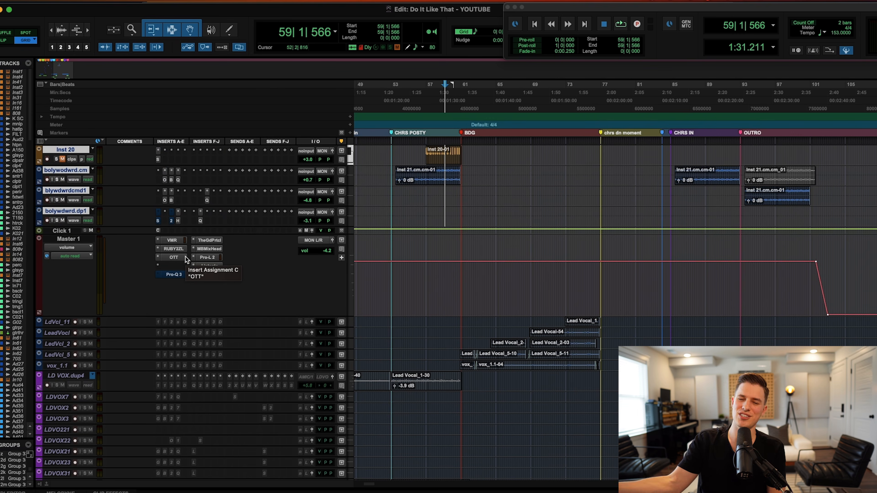
{"action": "left_click", "coordinate": [210, 239]}
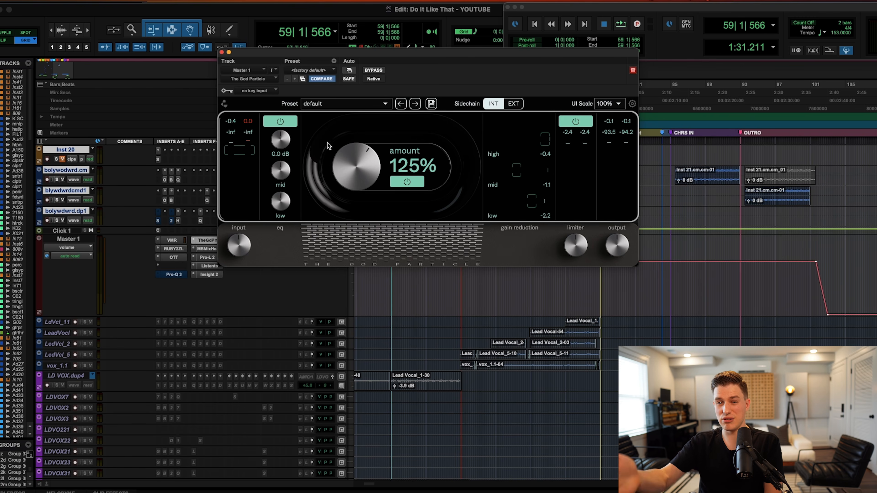
View Master 1's Insight 2, The God Particle, RUBY2ZL and OTT plugins in turn.
{"action": "left_click", "coordinate": [209, 275]}
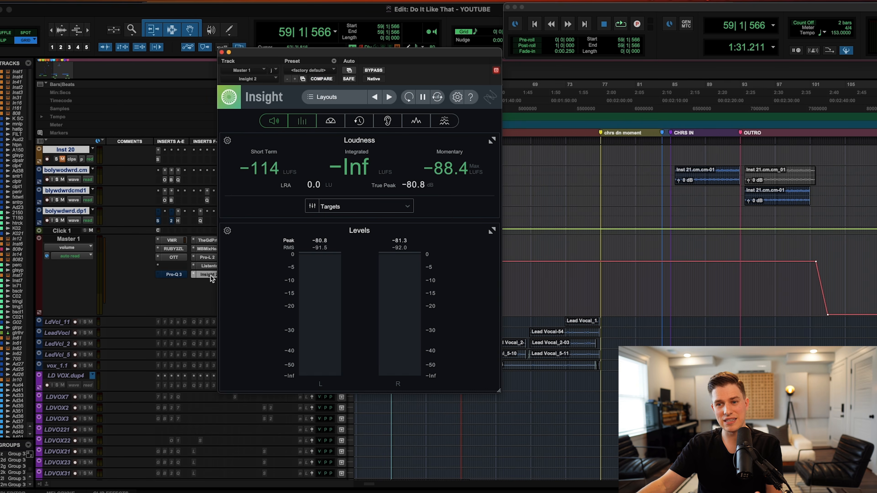
{"action": "left_click", "coordinate": [221, 53]}
{"action": "left_click", "coordinate": [213, 243]}
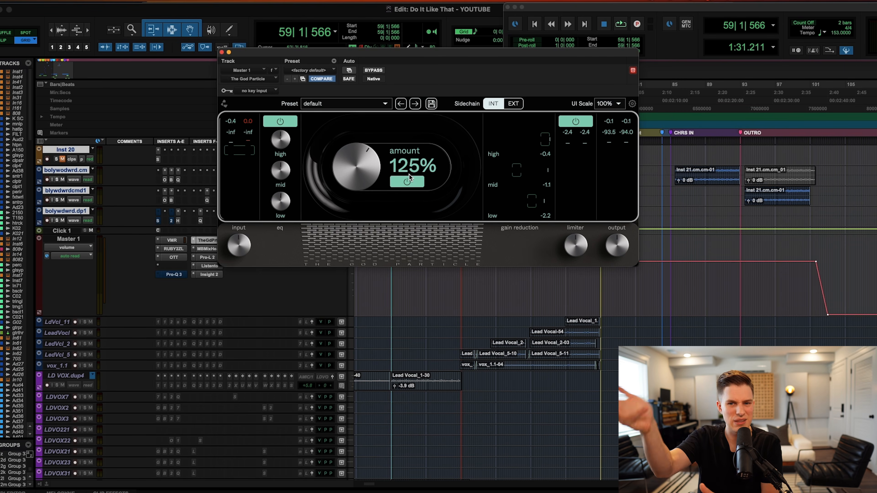
{"action": "mouse_move", "coordinate": [281, 199]}
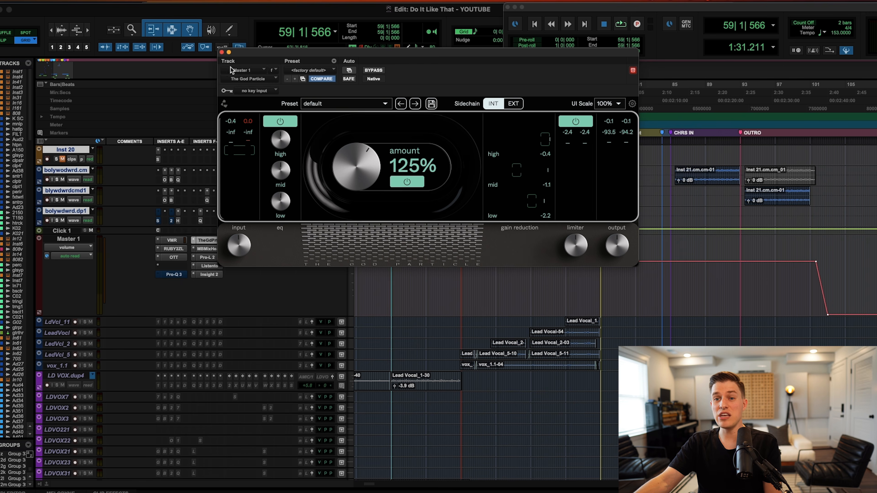
{"action": "left_click", "coordinate": [222, 52]}
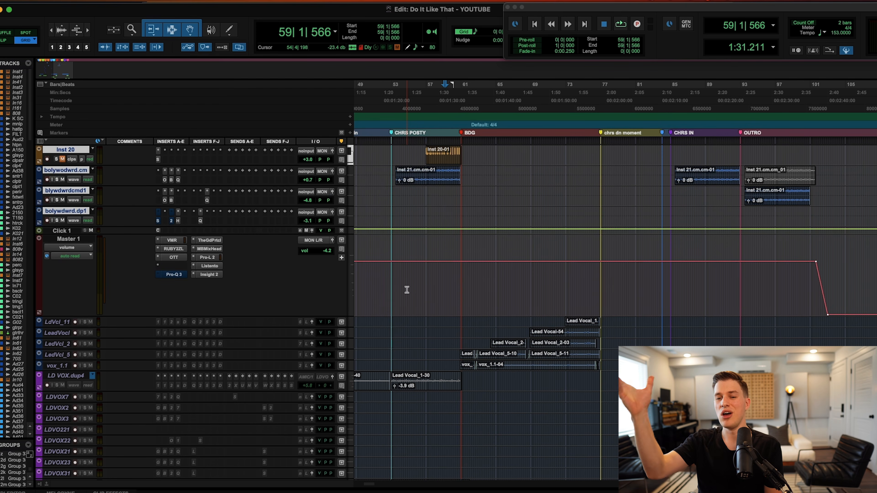
{"action": "left_click", "coordinate": [181, 249]}
{"action": "left_click", "coordinate": [174, 258]}
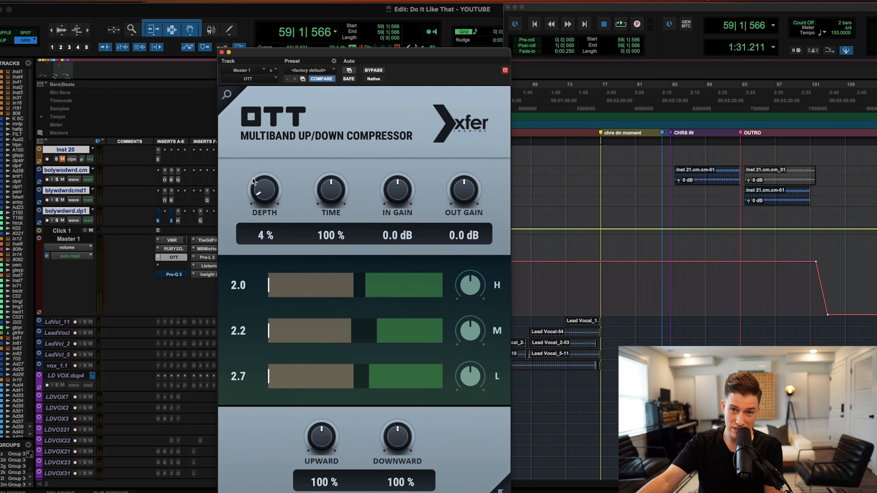
Close OTT and check the MixHead and Pro-L 2 plugins on Master 1.
{"action": "left_click", "coordinate": [222, 52]}
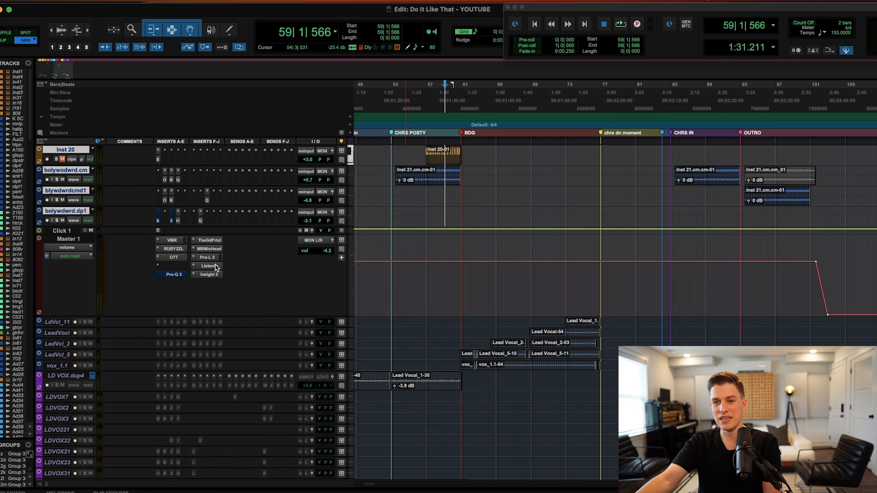
{"action": "left_click", "coordinate": [215, 248]}
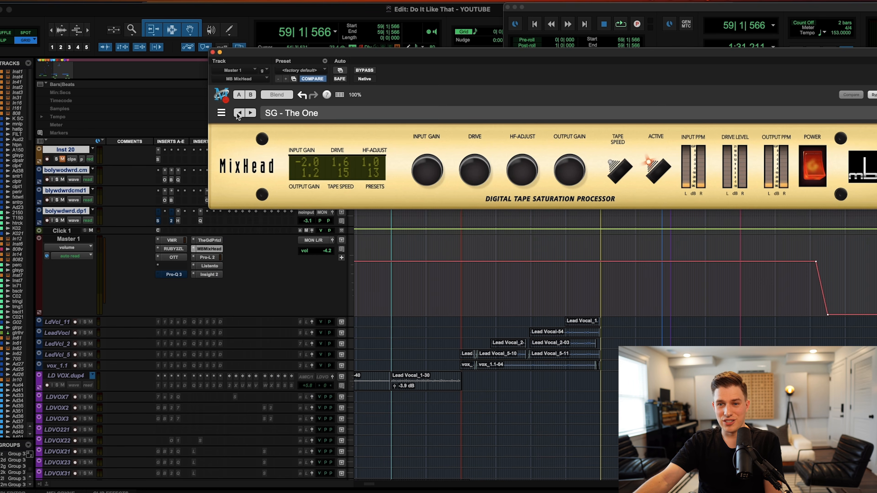
{"action": "left_click", "coordinate": [213, 257]}
{"action": "left_click", "coordinate": [213, 52]}
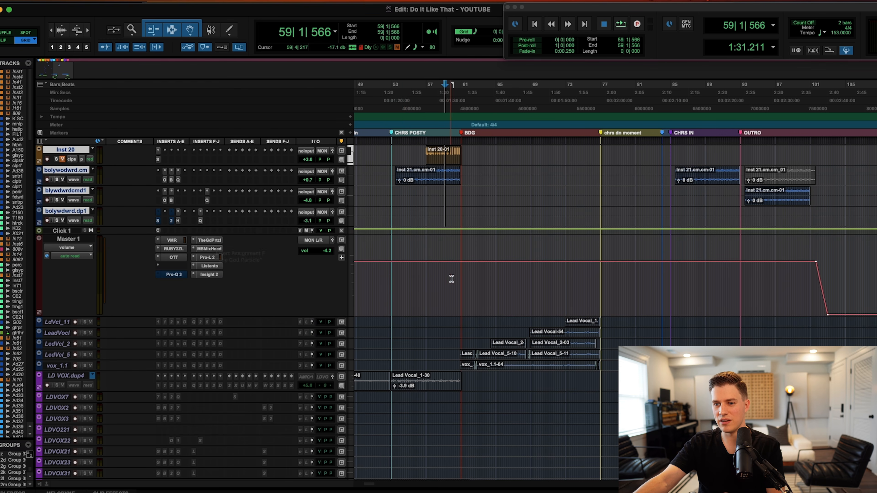
Place the insertion point on Master 1 and move the timeline back to bar 13.
{"action": "left_click", "coordinate": [462, 276]}
{"action": "scroll", "coordinate": [461, 276], "scroll_direction": "left", "scroll_amount": 5}
{"action": "scroll", "coordinate": [448, 284], "scroll_direction": "left", "scroll_amount": 10}
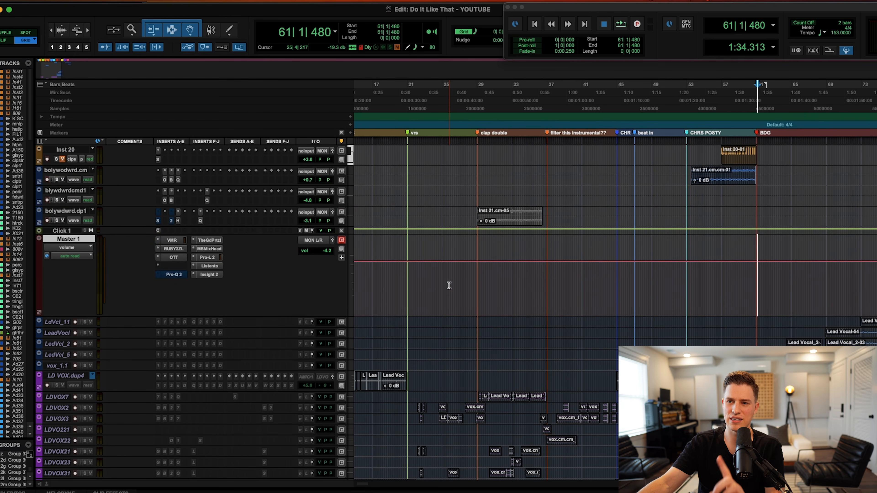
{"action": "scroll", "coordinate": [513, 298], "scroll_direction": "left", "scroll_amount": 10}
{"action": "scroll", "coordinate": [583, 290], "scroll_direction": "right", "scroll_amount": 7}
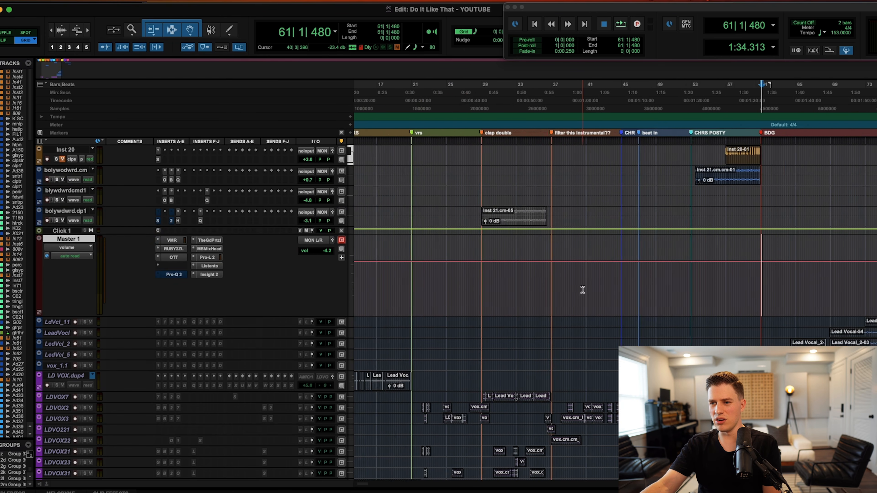
{"action": "scroll", "coordinate": [448, 307], "scroll_direction": "down", "scroll_amount": 10}
{"action": "scroll", "coordinate": [221, 358], "scroll_direction": "down", "scroll_amount": 2}
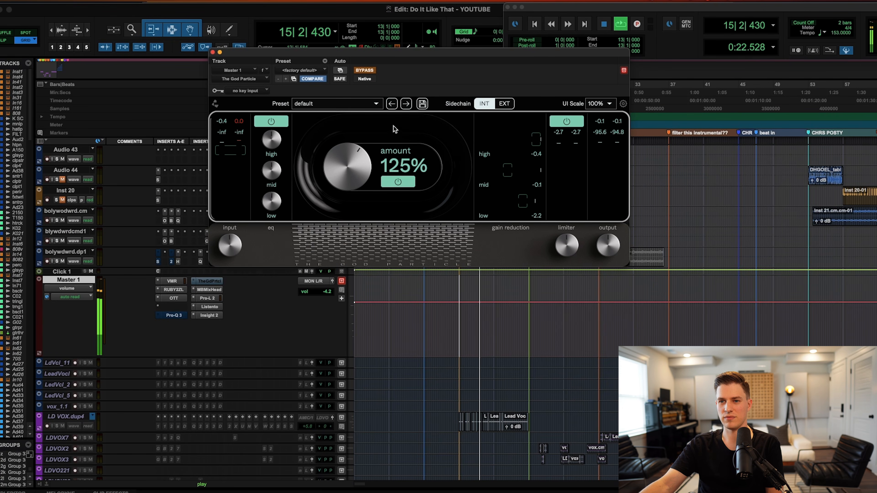
Re-enable The God Particle on the master bus, then stop playback.
{"action": "left_click", "coordinate": [362, 70]}
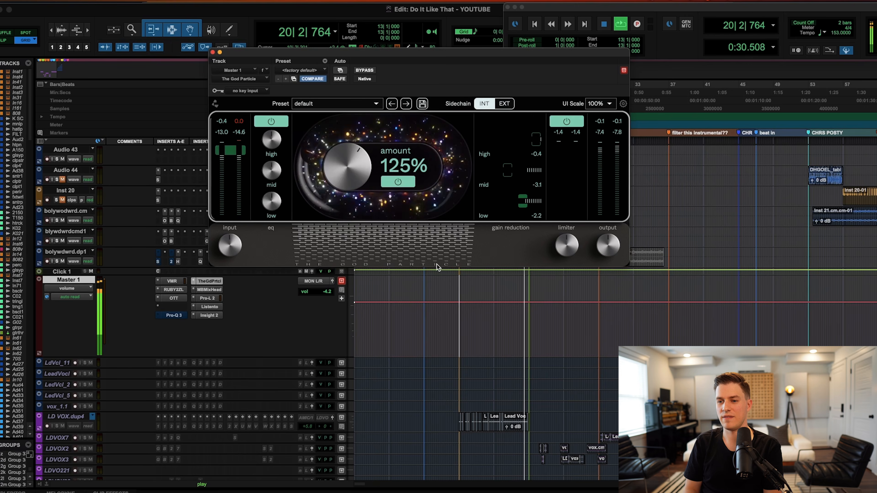
{"action": "key", "text": "space"}
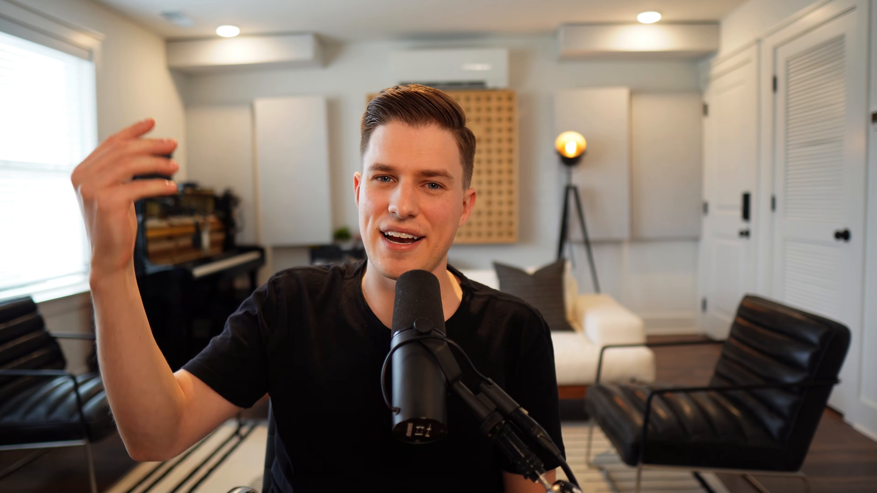